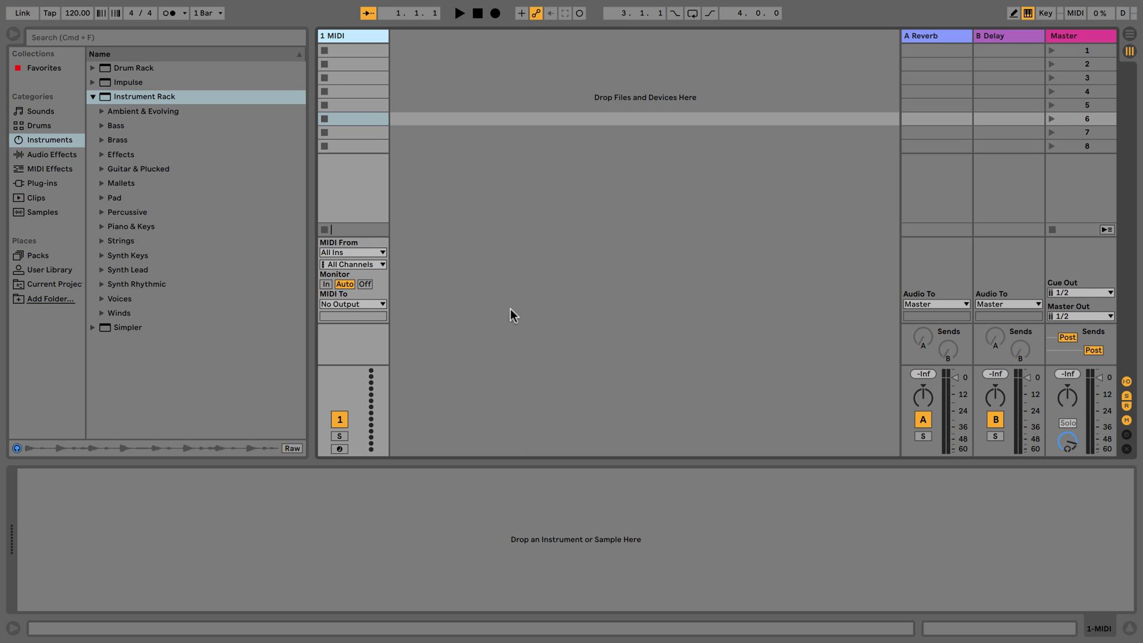
# - Hide the In/Out, sends and return track sections of the Session View mixer
pyautogui.click(359, 40)
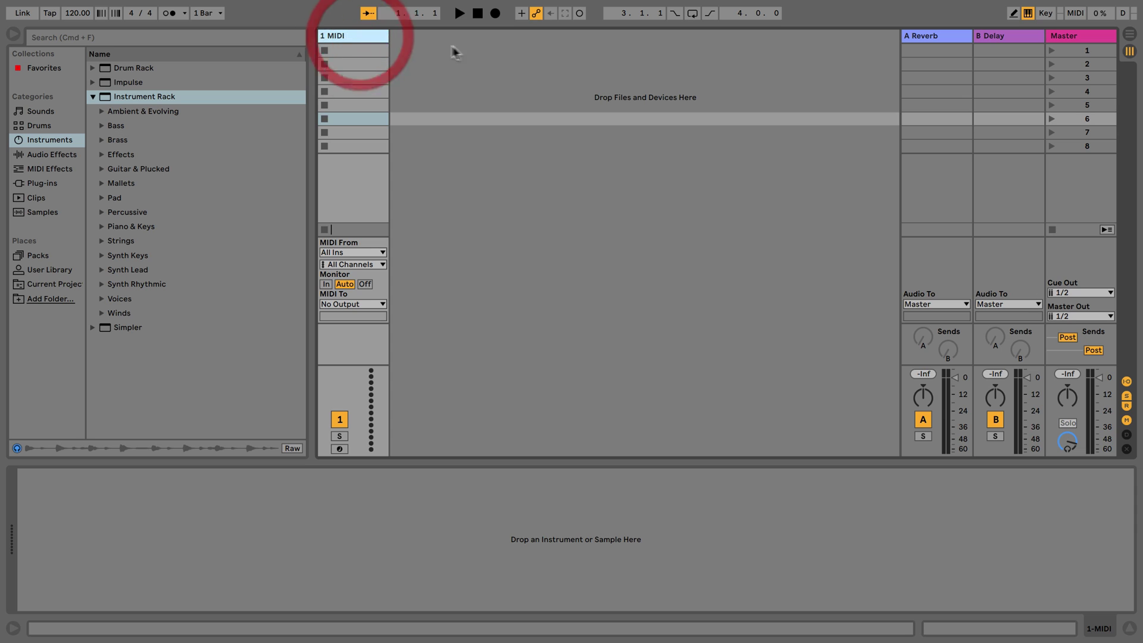
pyautogui.click(431, 49)
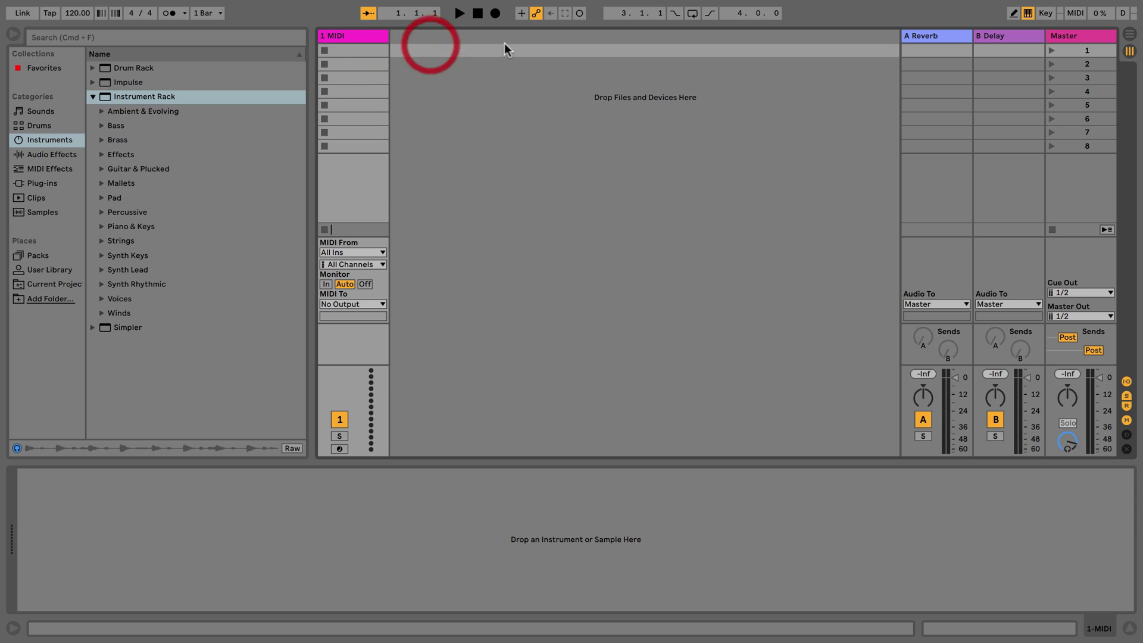
pyautogui.click(353, 49)
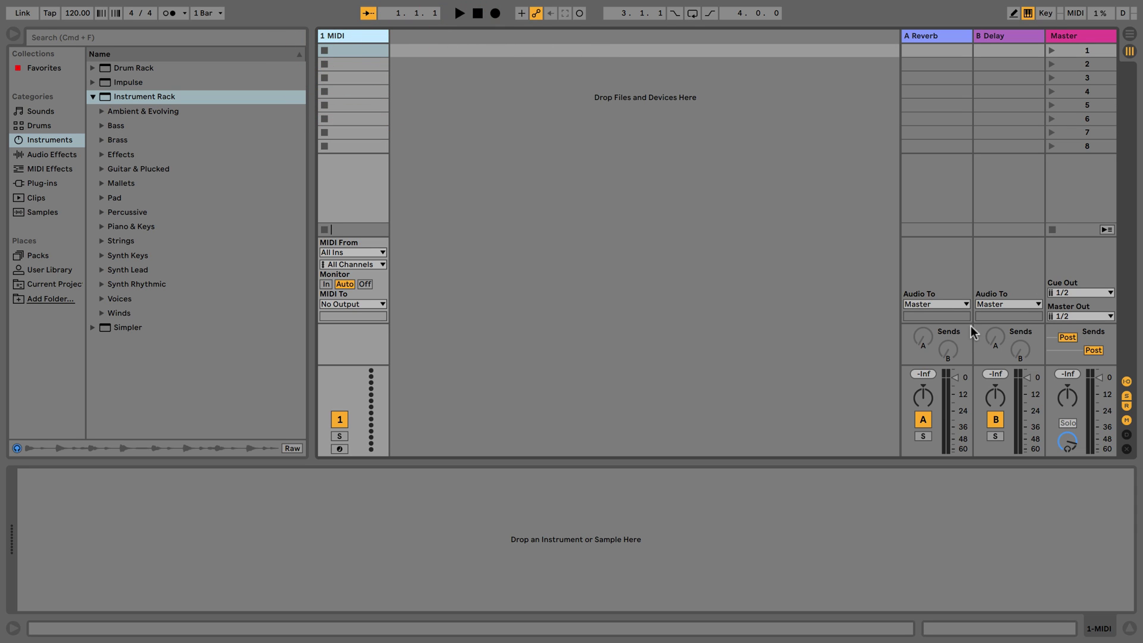
pyautogui.click(1127, 382)
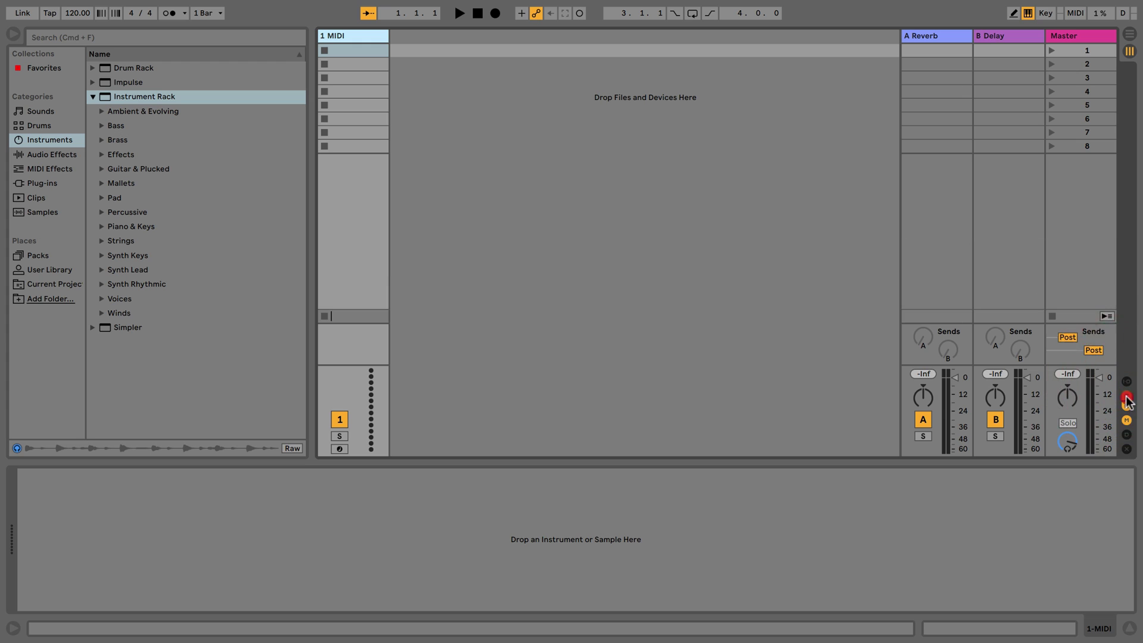
pyautogui.click(1127, 396)
pyautogui.click(1127, 406)
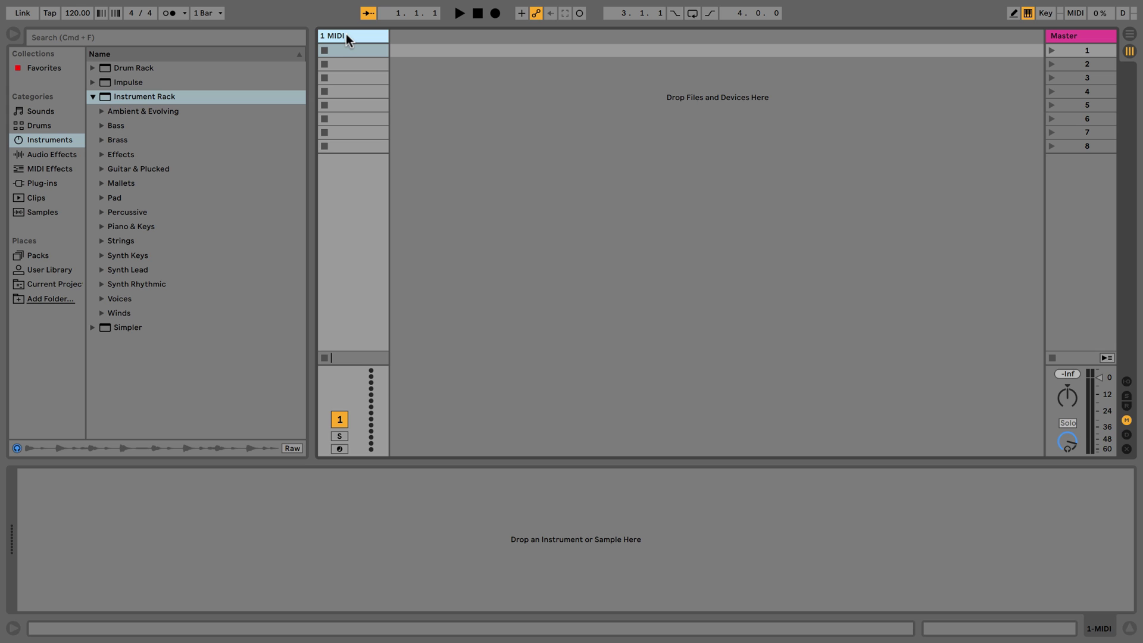
# - Show the Instruments category, collapse the Instrument Rack folder and look over the Simpler, Impulse and Drum Rack entries
pyautogui.click(55, 140)
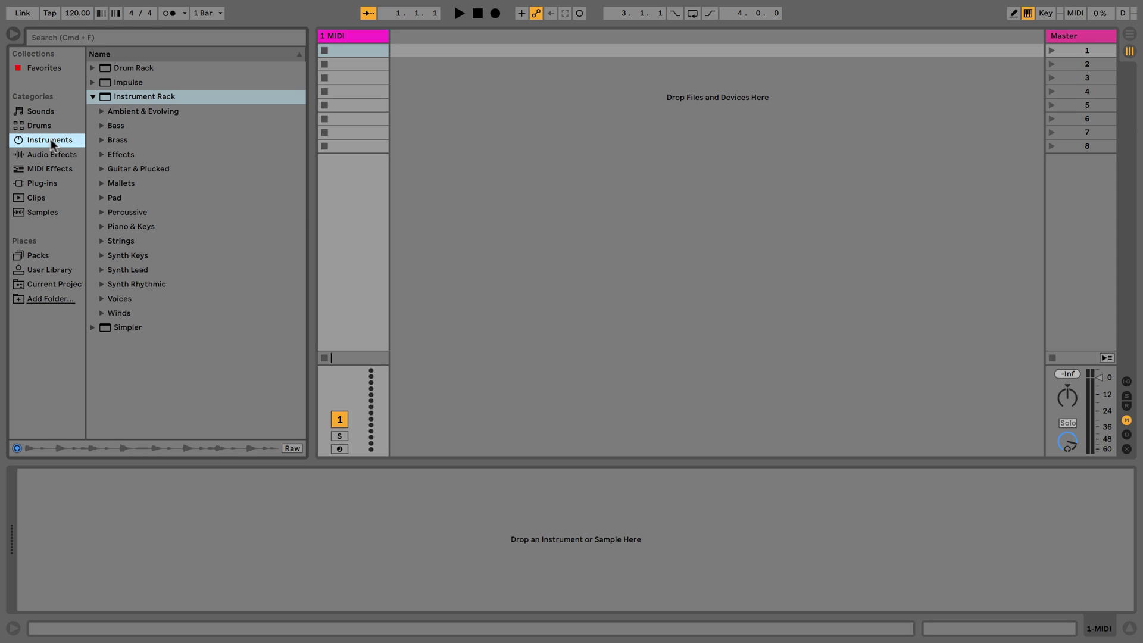
pyautogui.press('Left')
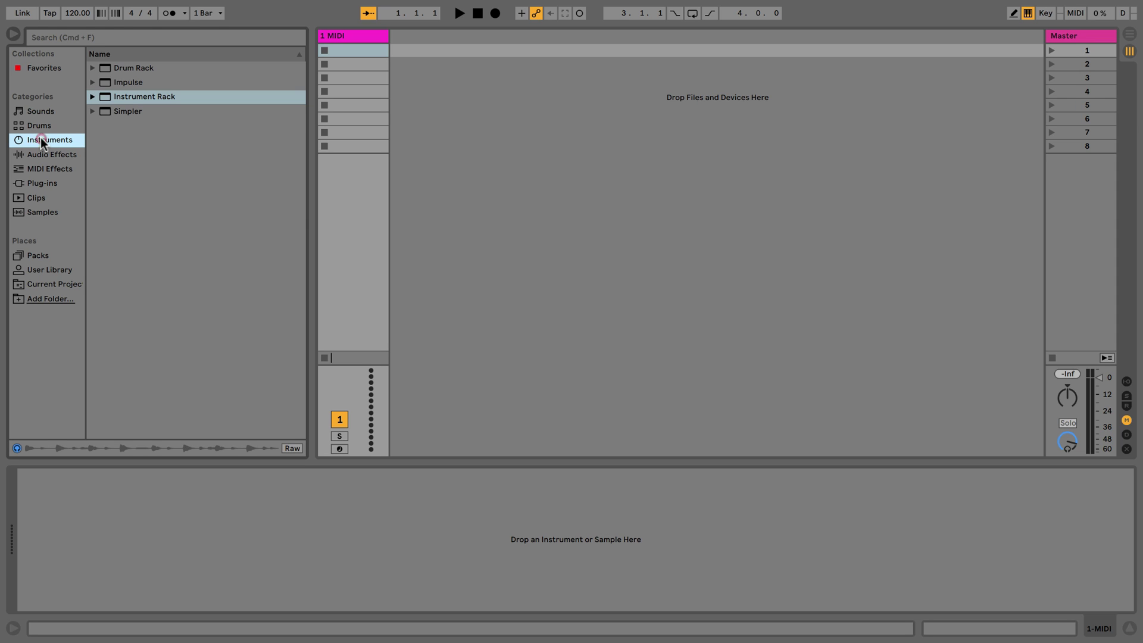
pyautogui.click(124, 111)
pyautogui.click(120, 82)
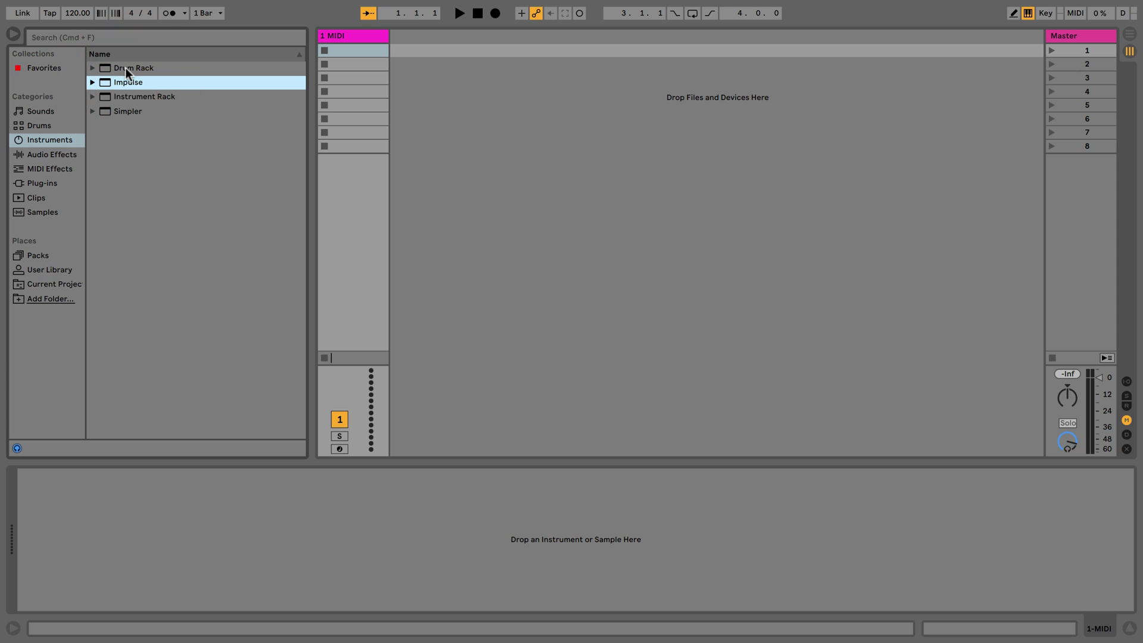
pyautogui.click(127, 68)
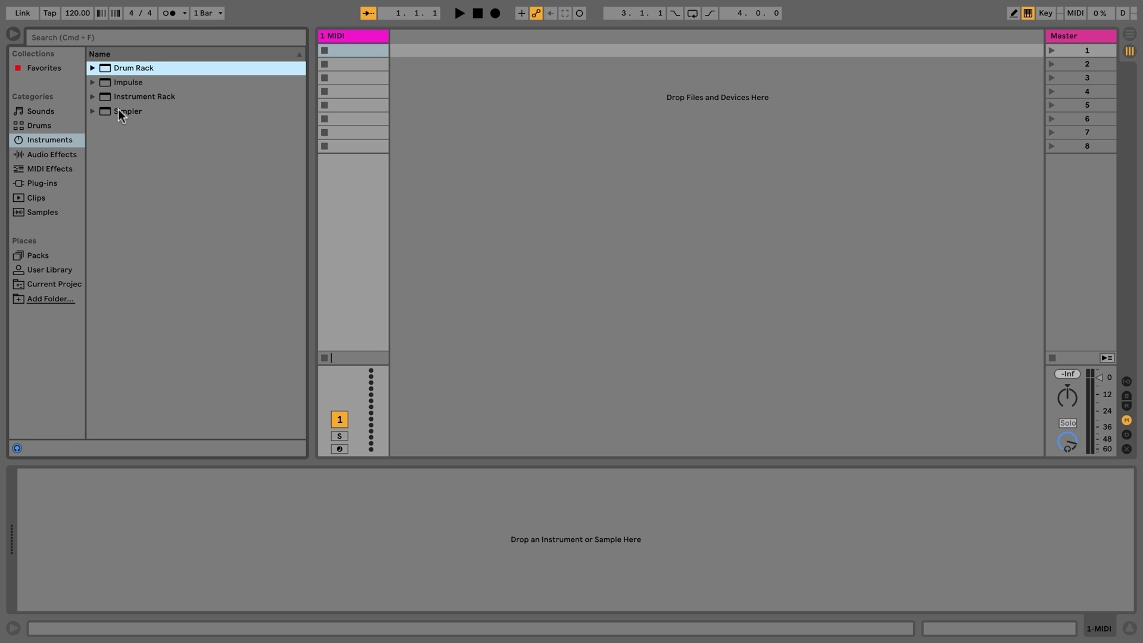
# - Expand the Impulse folder and preview the Backbeat Room, Brainfreeze Kit and Impulse 606 presets
pyautogui.click(92, 82)
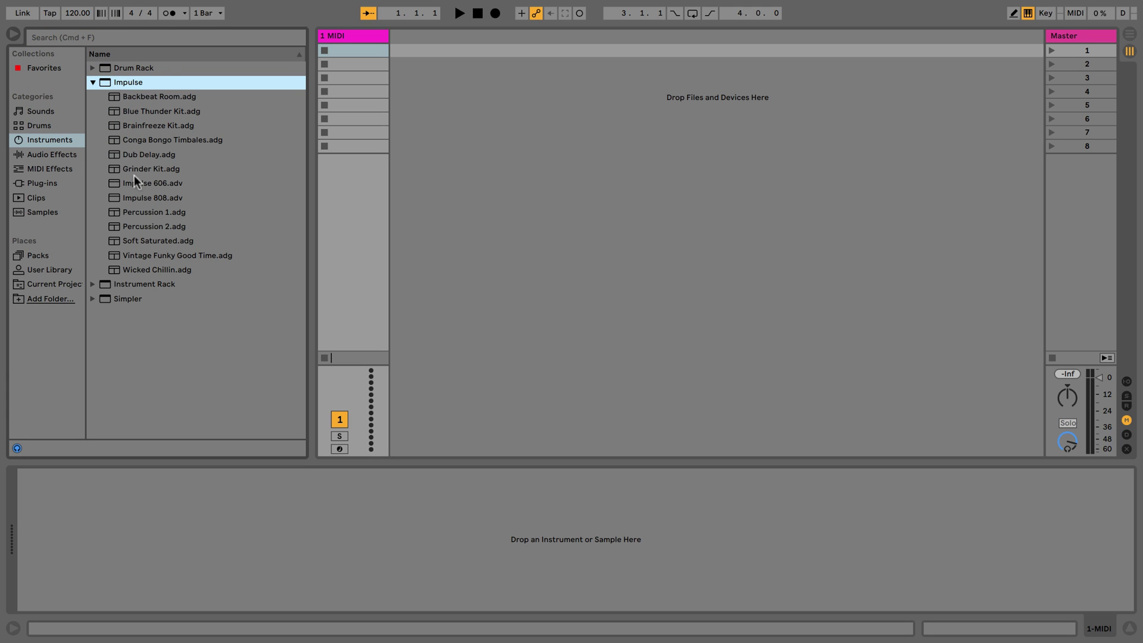
pyautogui.click(137, 97)
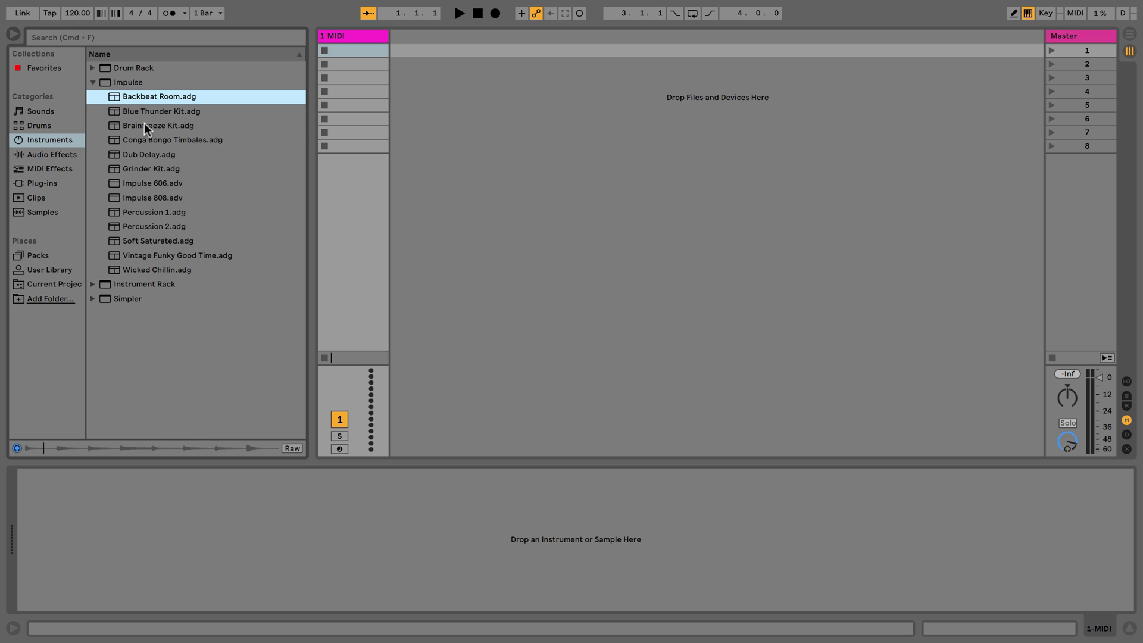
pyautogui.click(144, 124)
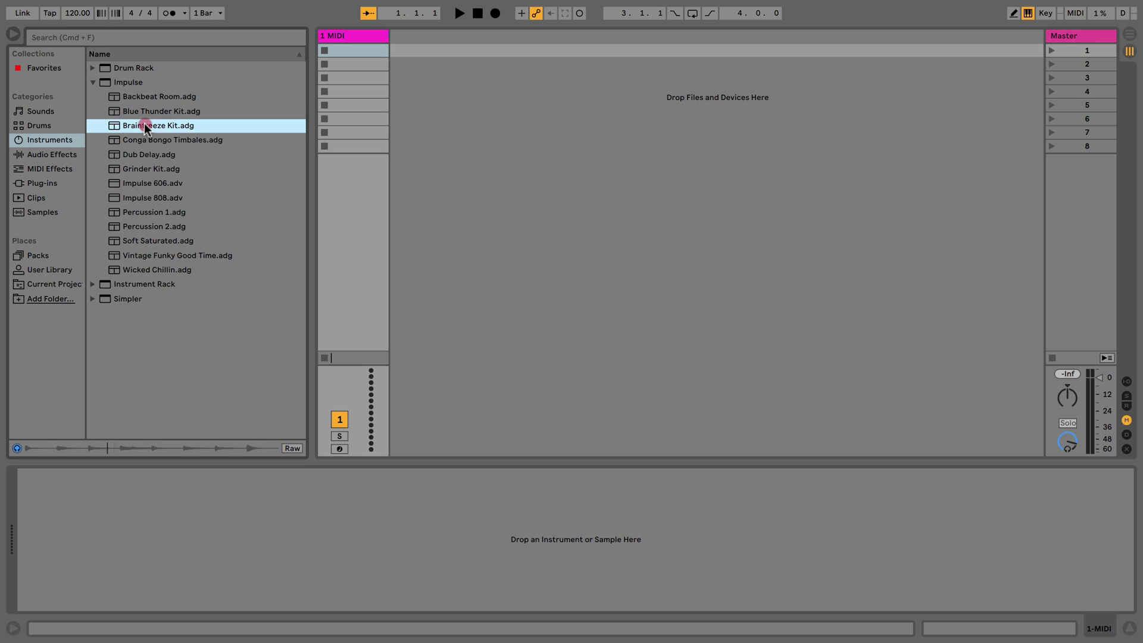
pyautogui.click(152, 183)
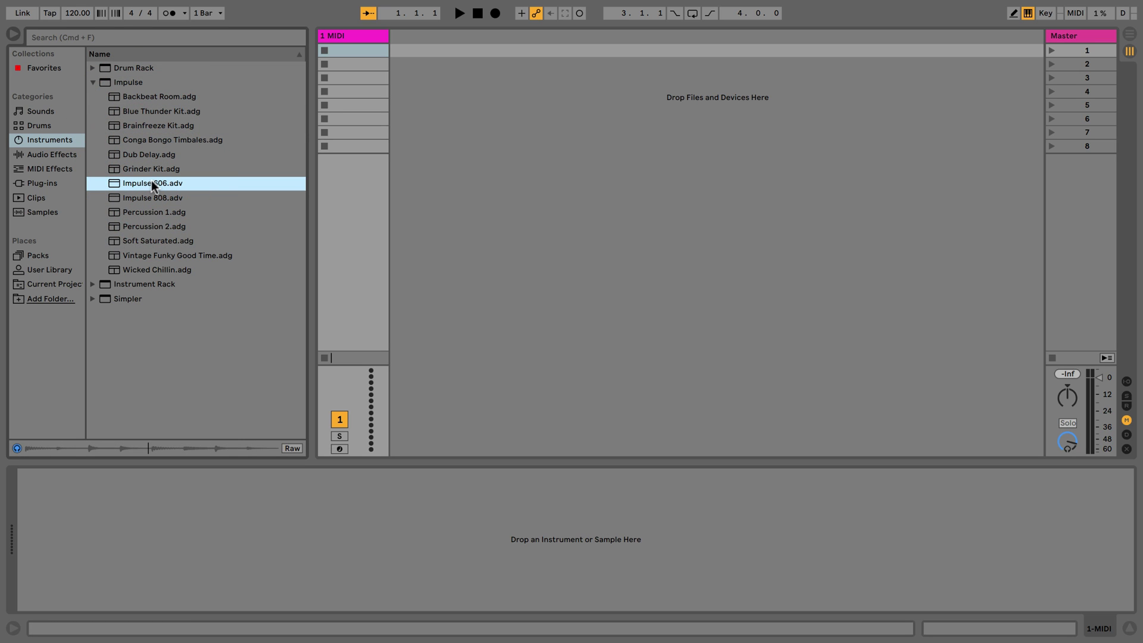
pyautogui.click(322, 185)
# - Browse the Drums category and its Drum Hits folders, and preview the 808 Core Kit and 909 Core Kit
pyautogui.click(36, 124)
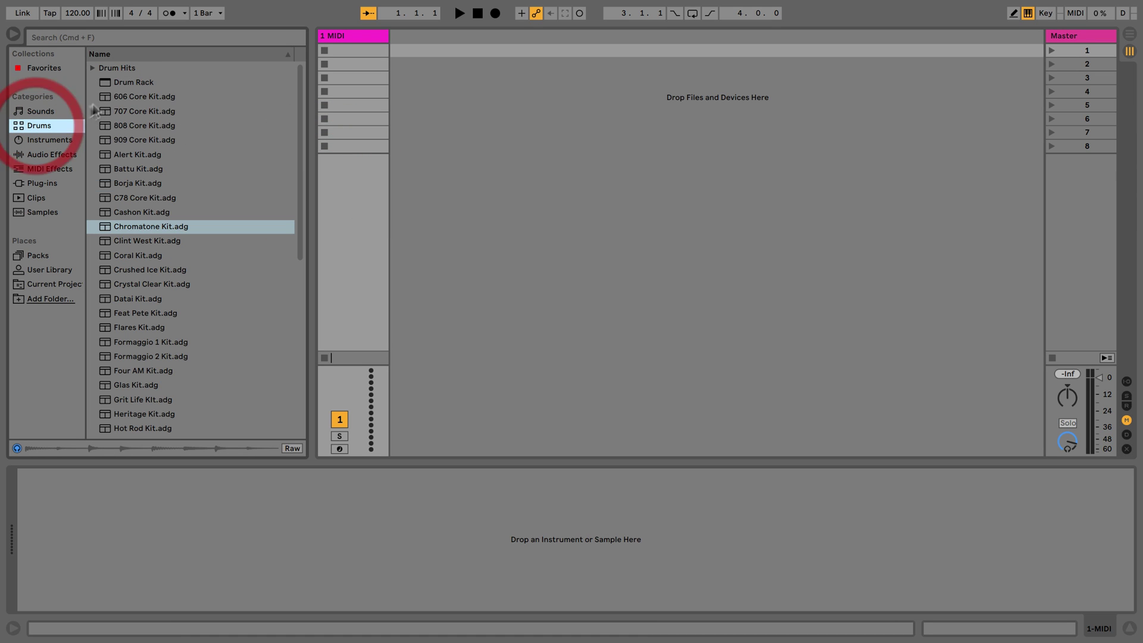
pyautogui.scroll(-8, 119, 102)
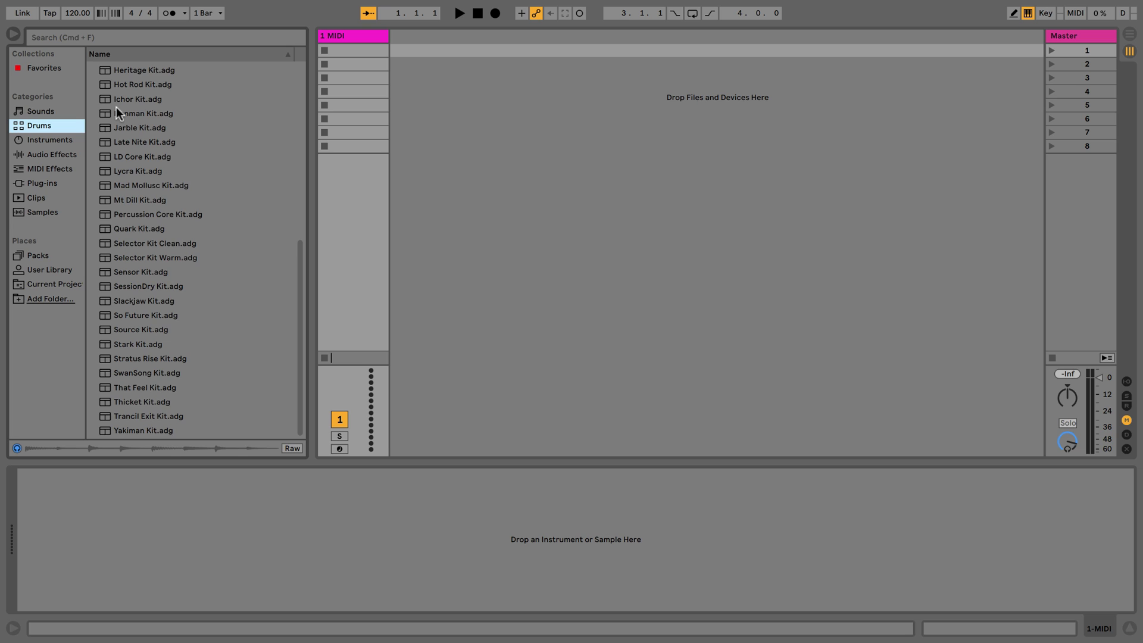
pyautogui.scroll(8, 116, 107)
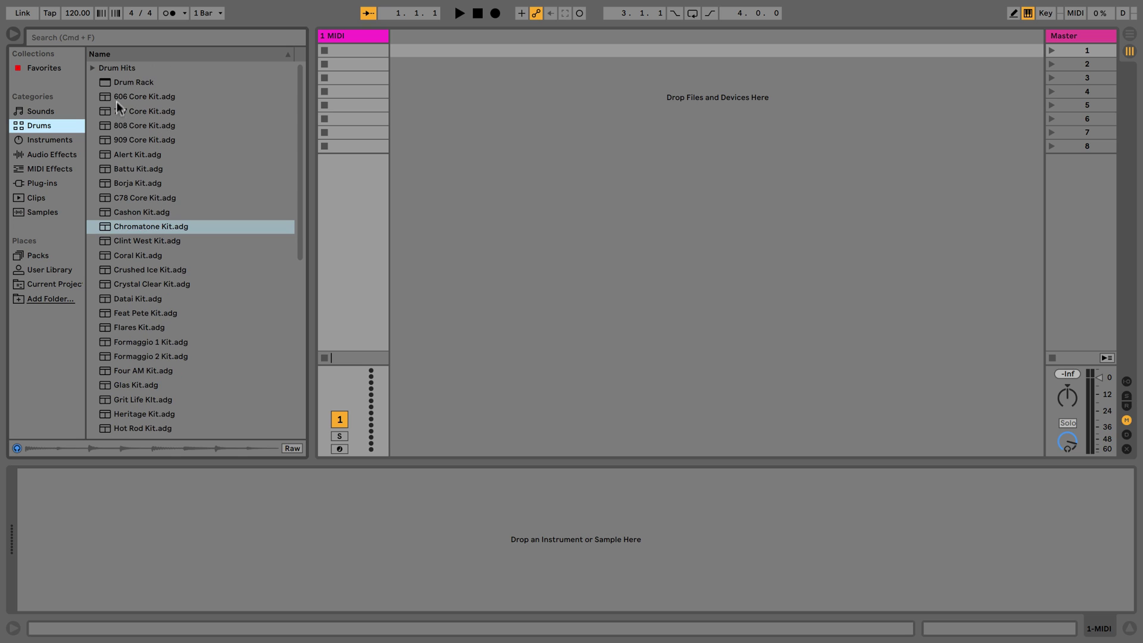
pyautogui.click(91, 69)
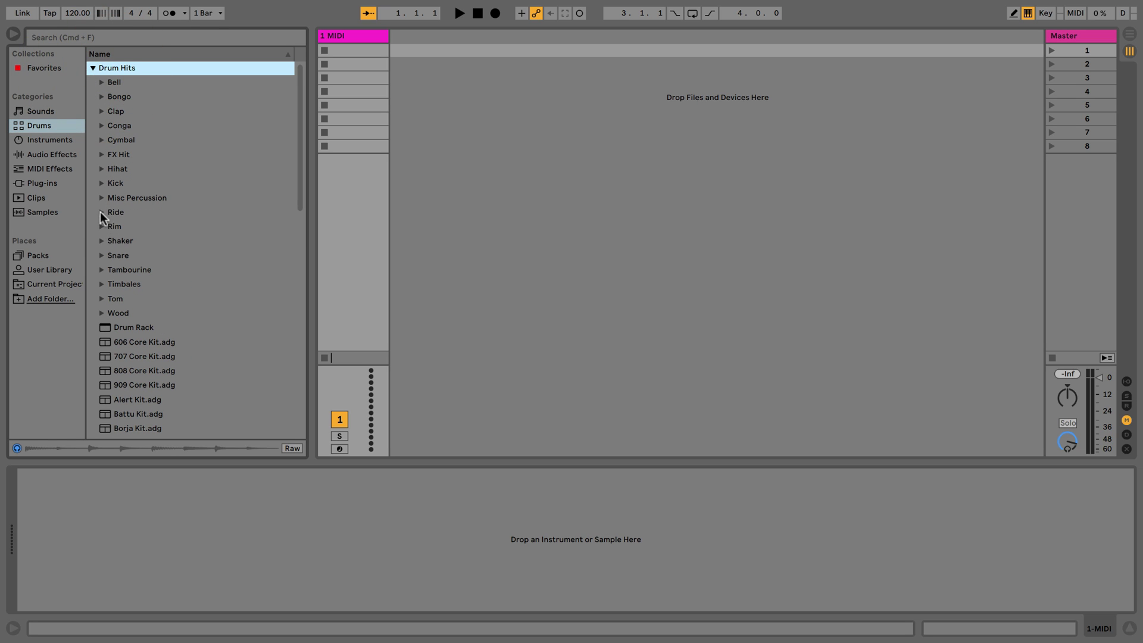
pyautogui.click(101, 212)
pyautogui.click(102, 212)
pyautogui.click(94, 67)
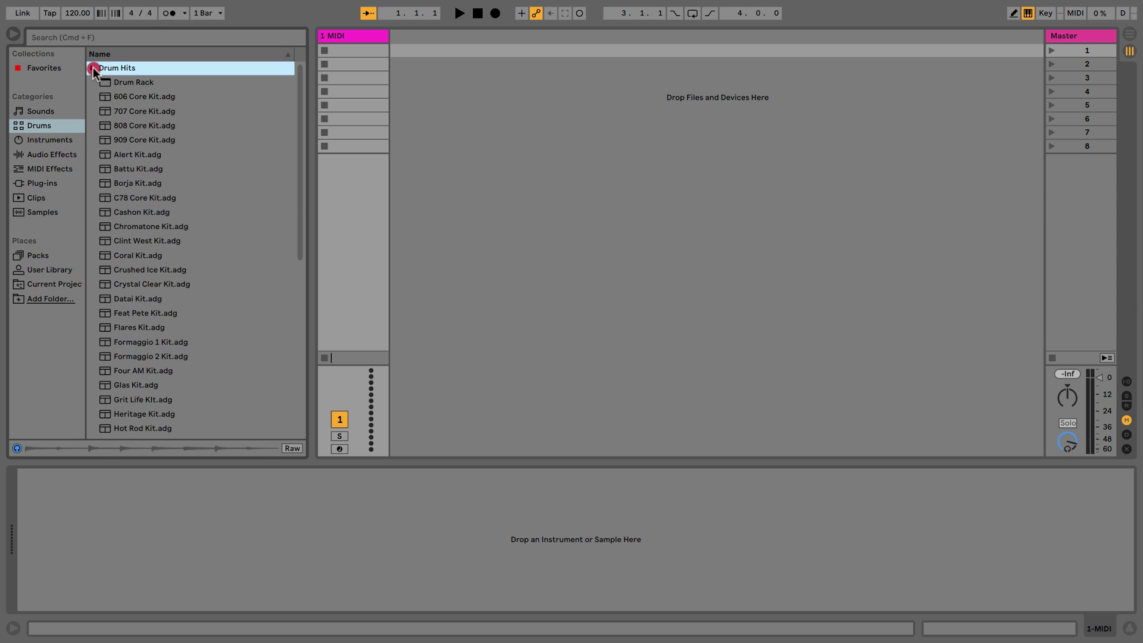
pyautogui.click(116, 123)
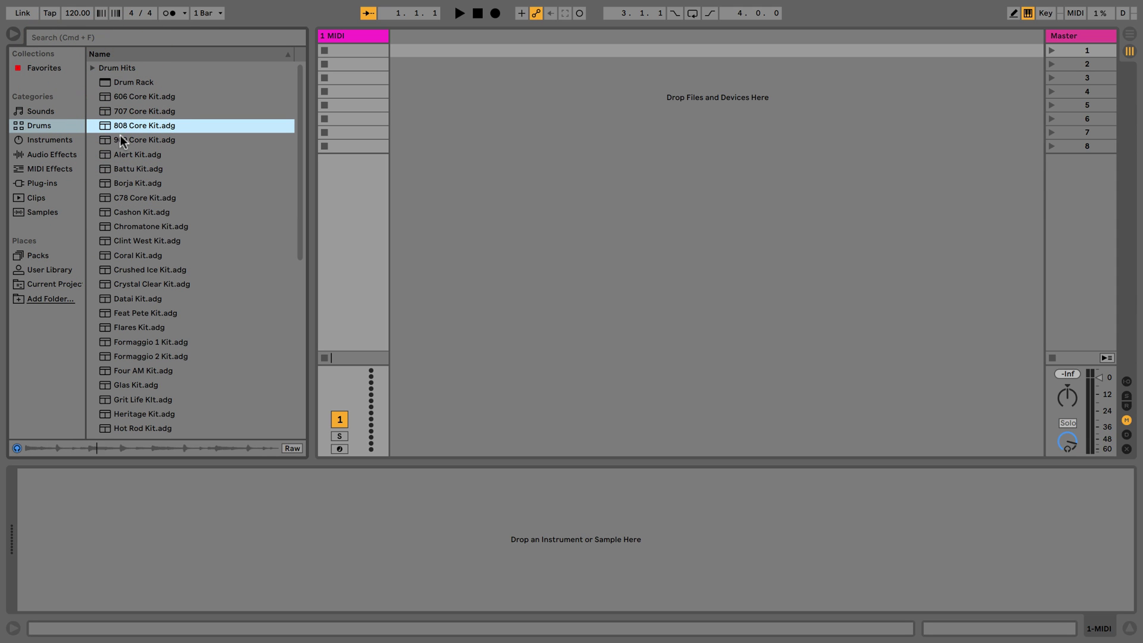
pyautogui.click(124, 139)
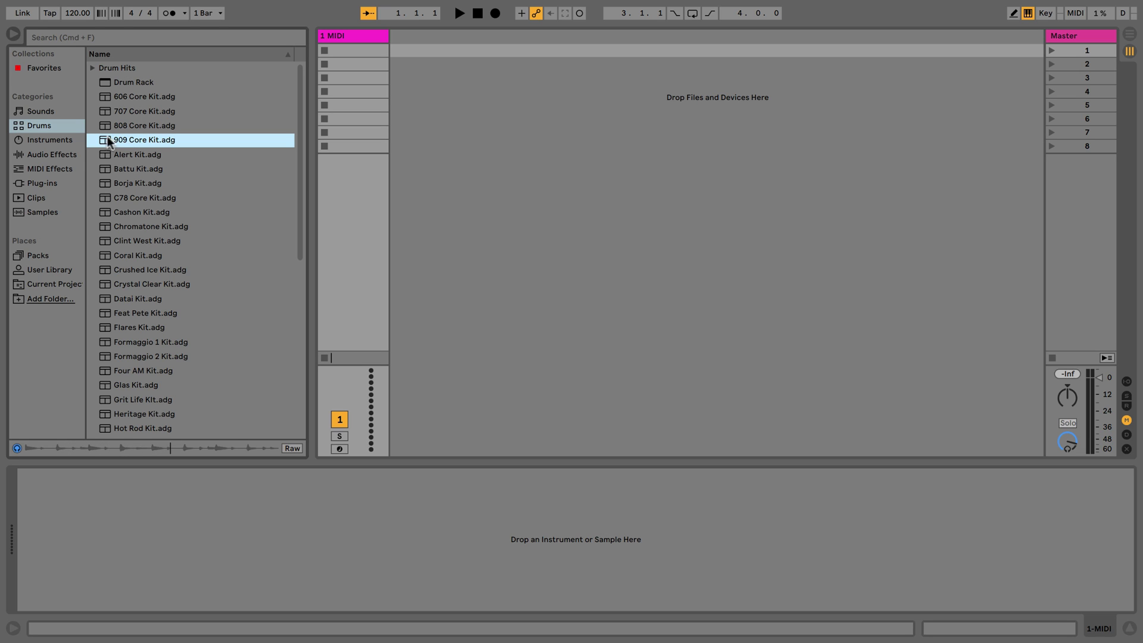
# - Preview Backbeat Room and Impulse 808 among the Impulse presets and load Impulse 808 onto the MIDI track
pyautogui.click(63, 138)
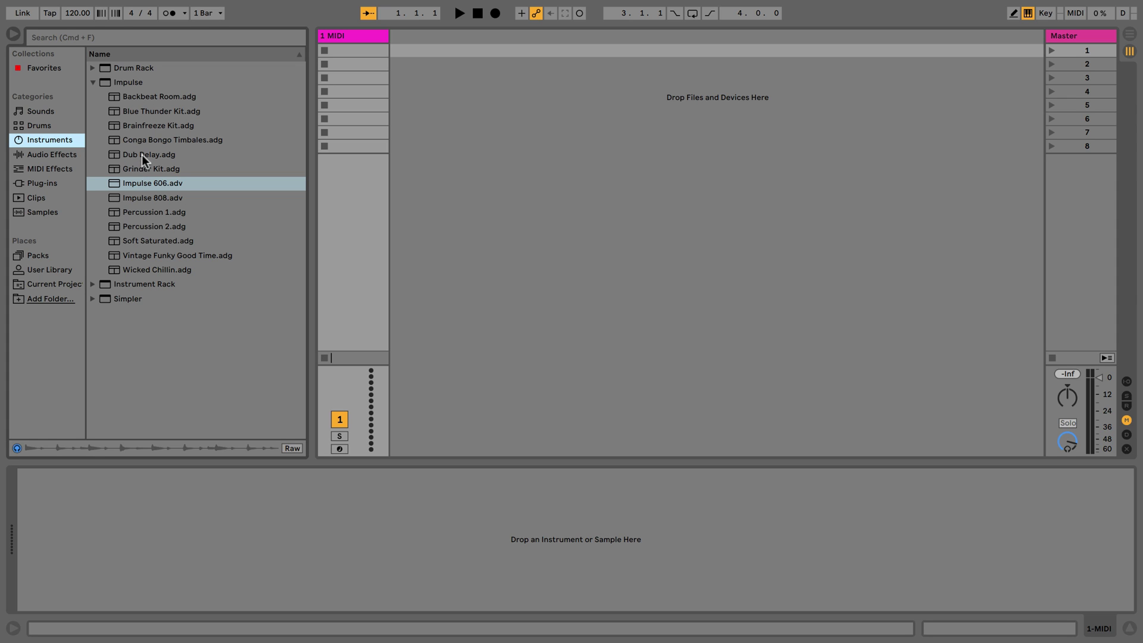
pyautogui.click(140, 97)
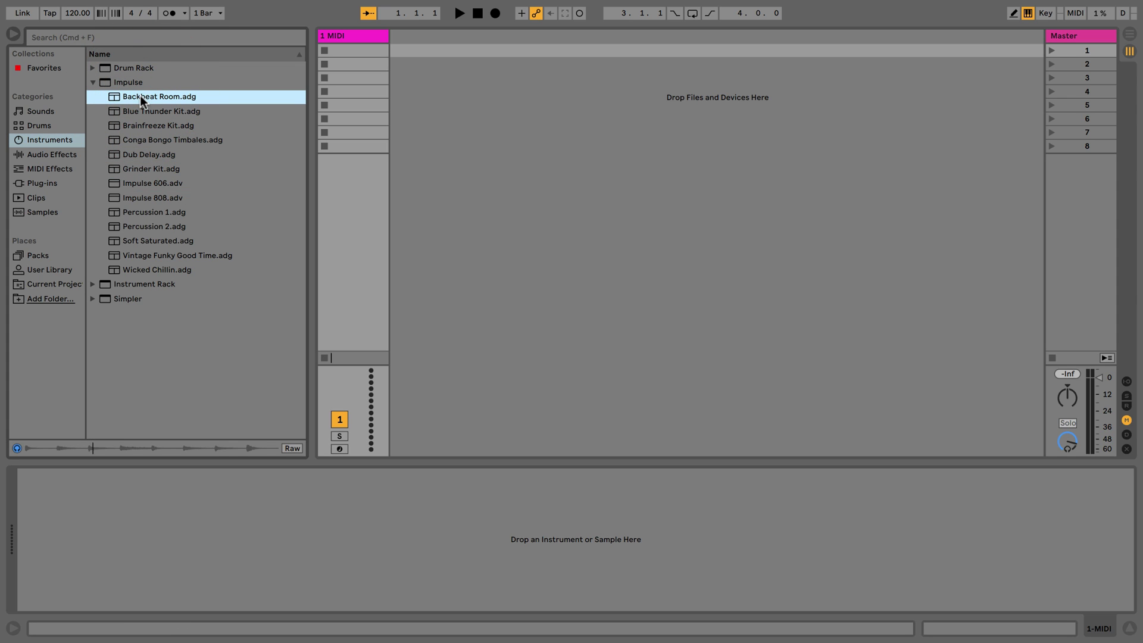
pyautogui.click(131, 199)
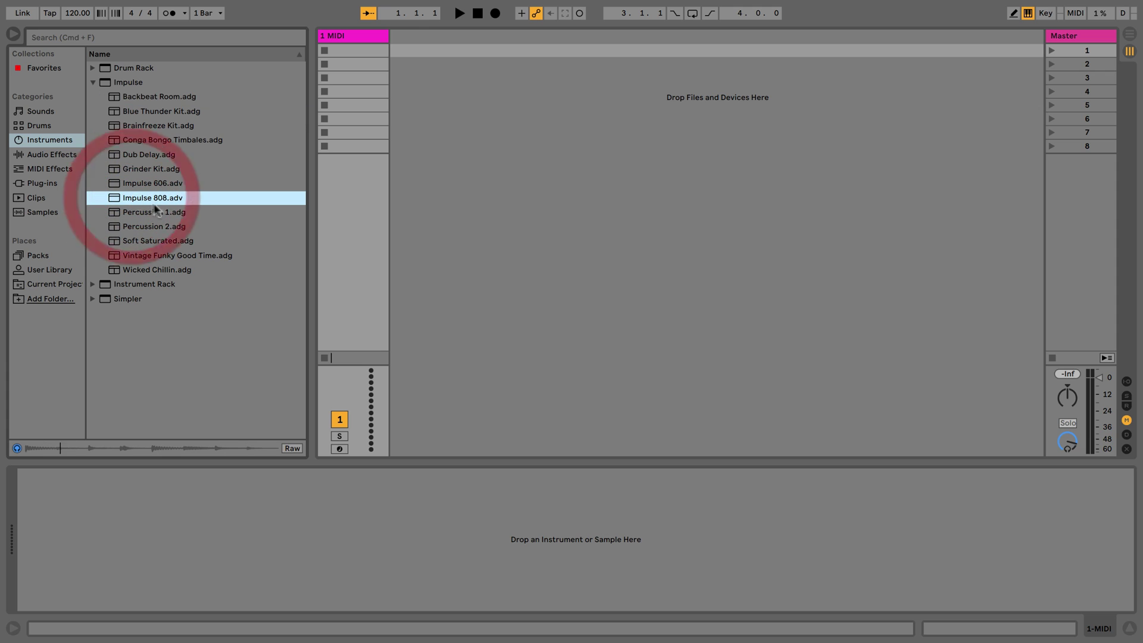
pyautogui.moveTo(141, 197); pyautogui.dragTo(338, 61)
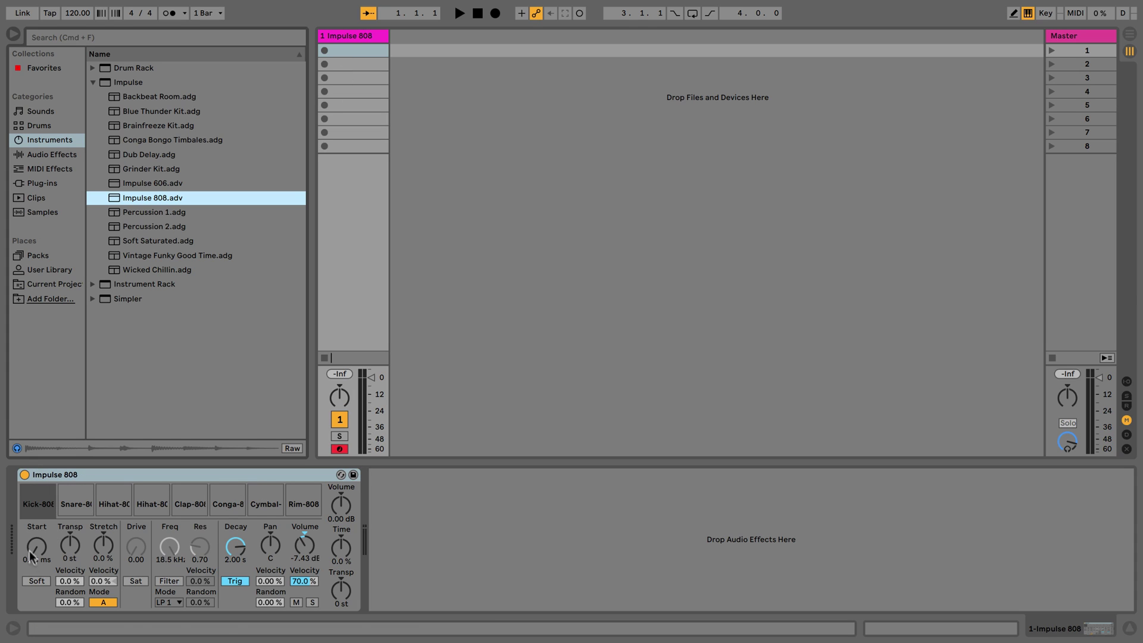
# - Audition all eight Impulse 808 pads in order, from the kick to the rim
pyautogui.click(37, 490)
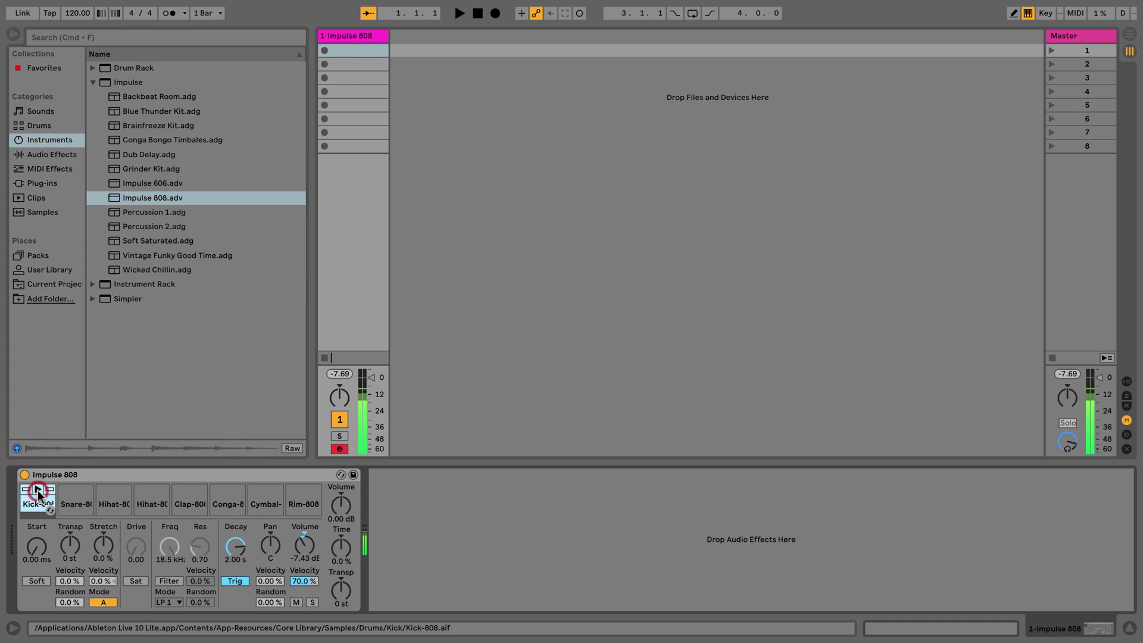
pyautogui.click(76, 489)
pyautogui.click(113, 490)
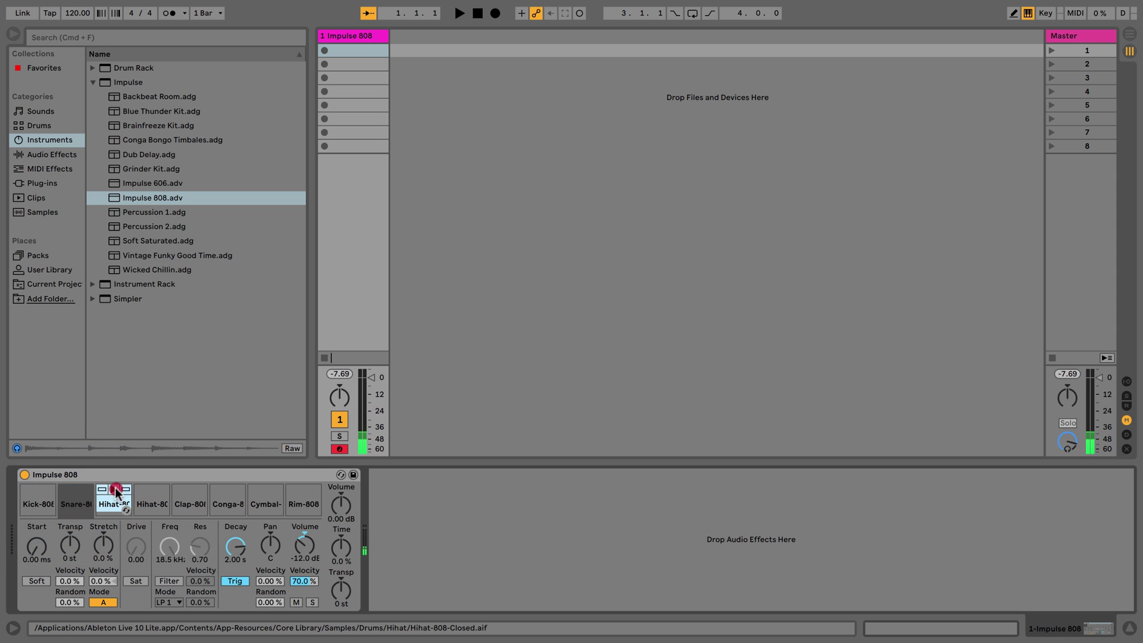
pyautogui.click(151, 490)
pyautogui.click(189, 491)
pyautogui.click(228, 490)
pyautogui.click(267, 490)
pyautogui.click(305, 487)
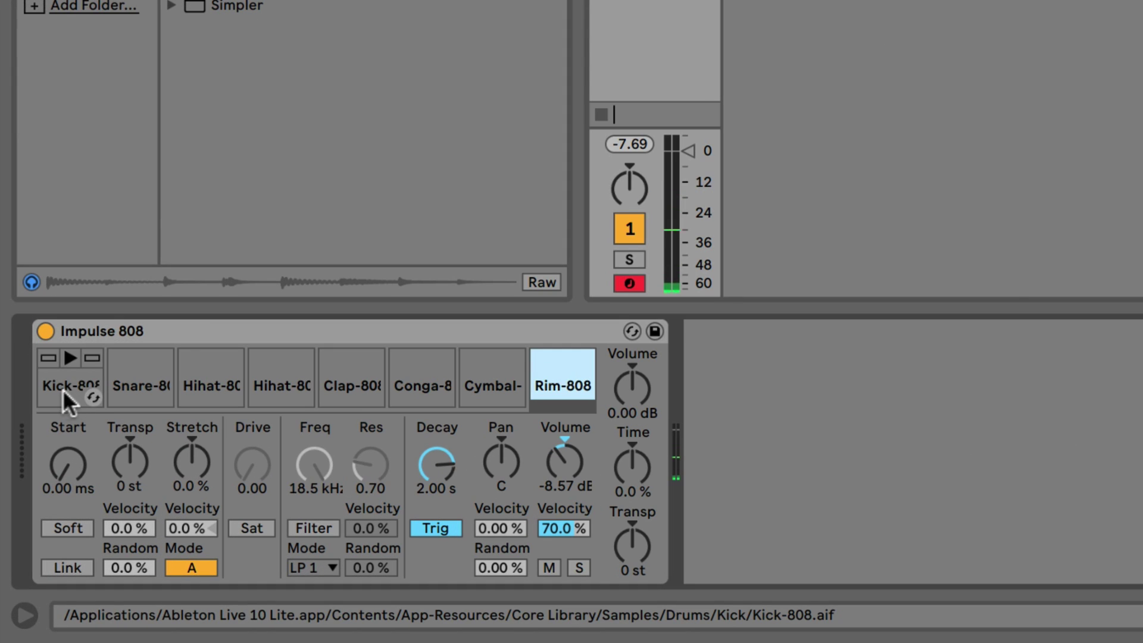
# - Try shifting the kick pad's sample start, compare it with the snare pad, and return the kick's start to 0.00 ms
pyautogui.click(60, 403)
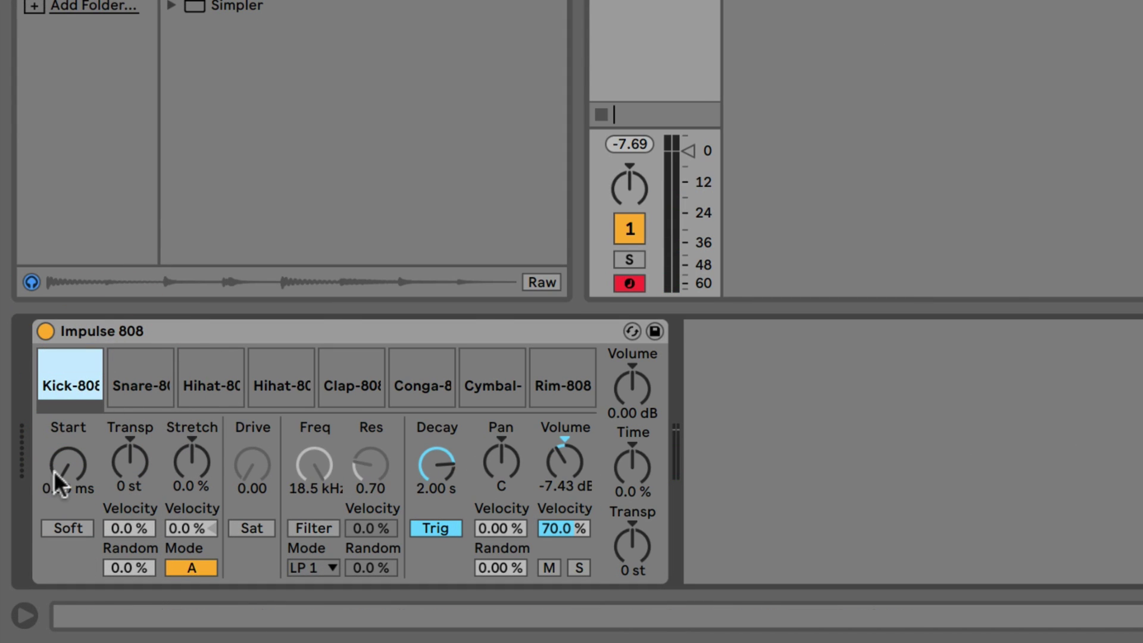
pyautogui.moveTo(60, 470); pyautogui.dragTo(59, 444)
pyautogui.click(123, 381)
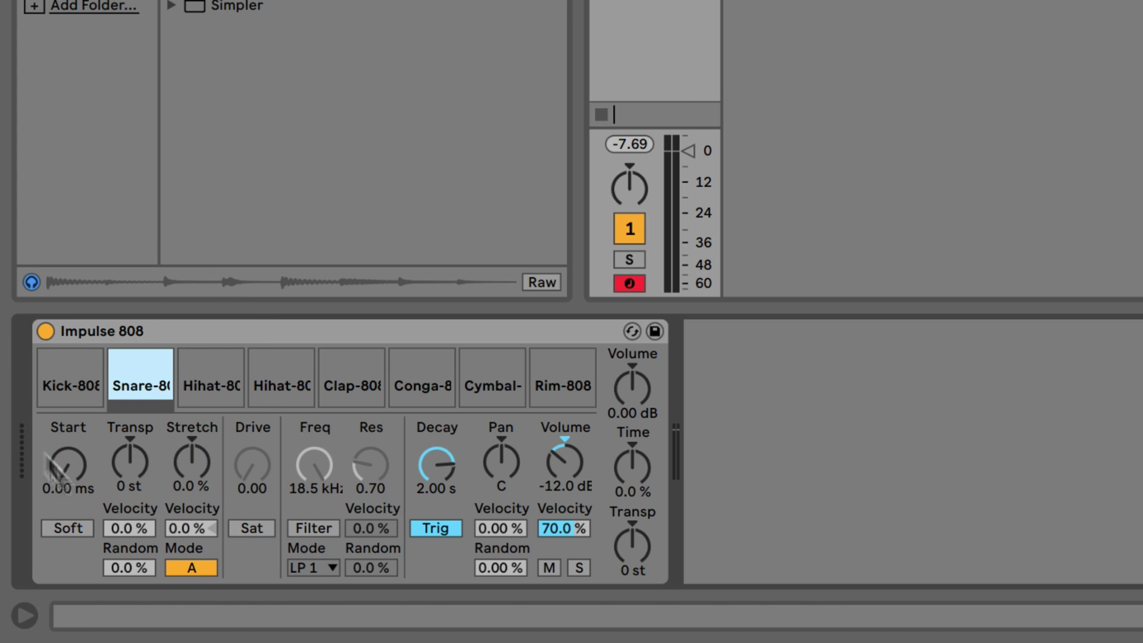
pyautogui.click(66, 388)
pyautogui.click(127, 384)
pyautogui.click(56, 382)
pyautogui.moveTo(69, 455); pyautogui.dragTo(69, 494)
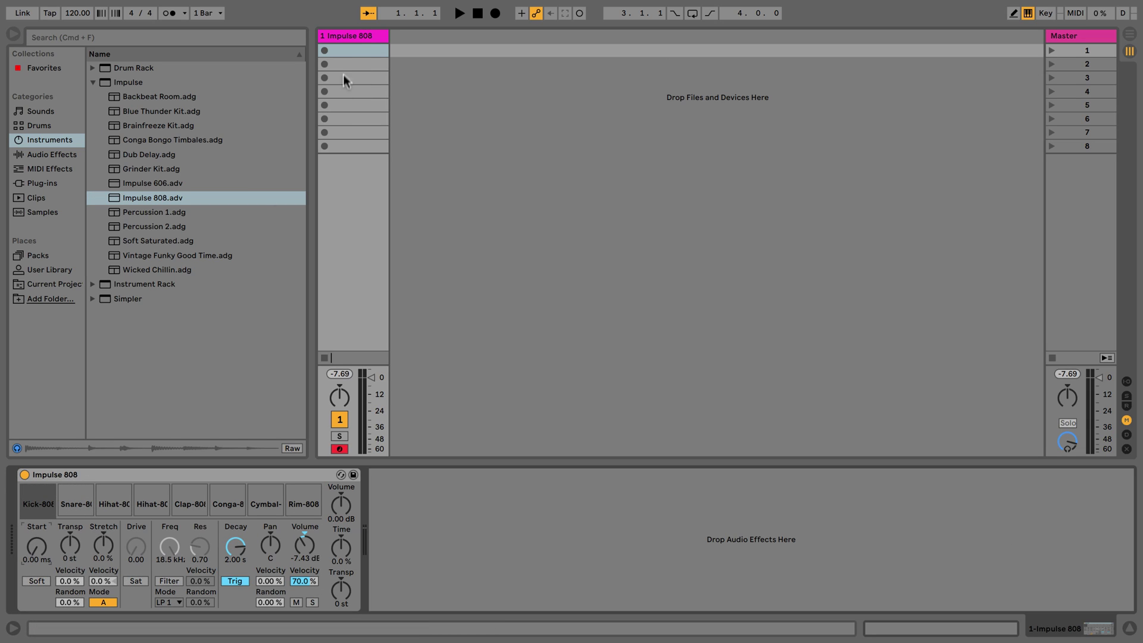
# - Go through the first five clip slots of the Impulse 808 track one by one
pyautogui.click(351, 48)
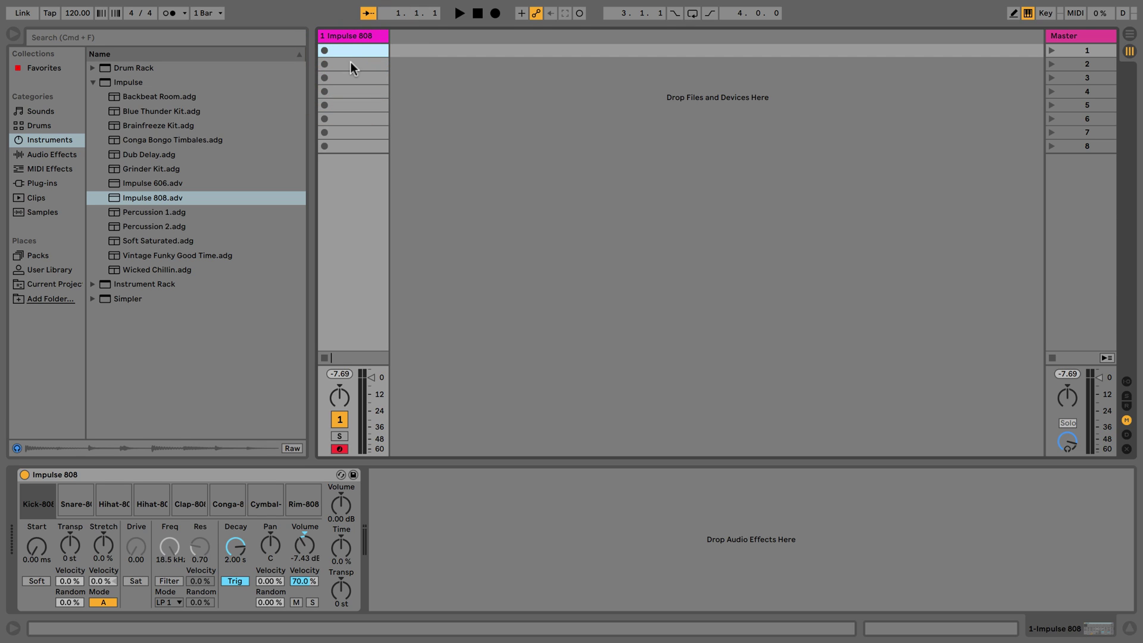
pyautogui.click(352, 63)
pyautogui.click(348, 78)
pyautogui.click(347, 91)
pyautogui.click(345, 105)
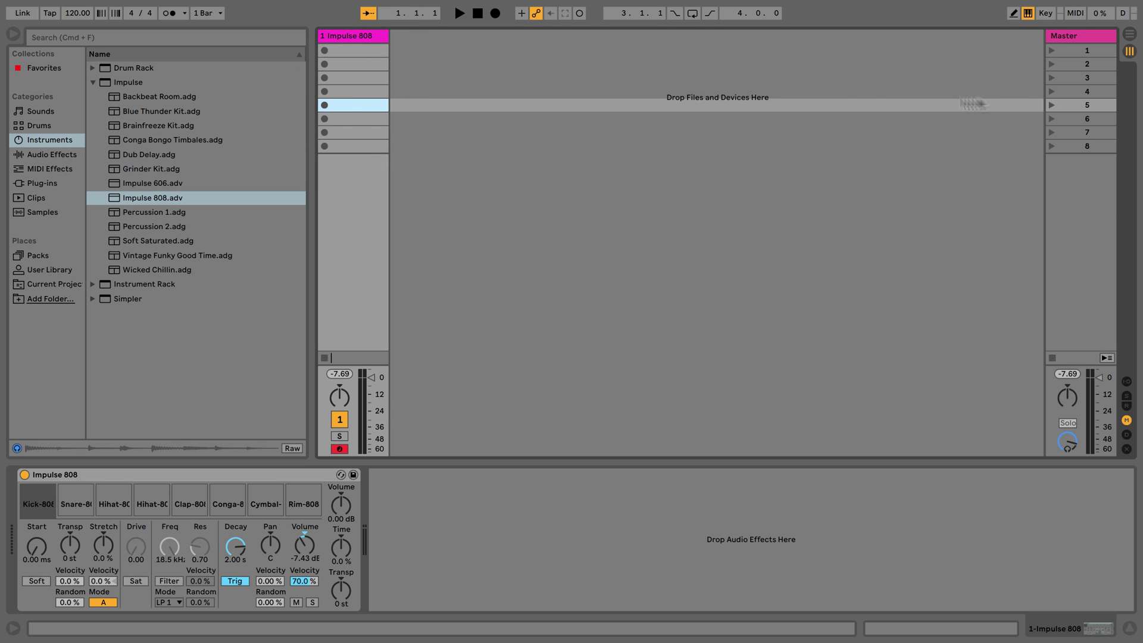
# - Go through scenes 1 to 8 on the Master track one by one
pyautogui.click(1076, 50)
pyautogui.click(1078, 62)
pyautogui.click(1077, 78)
pyautogui.click(1082, 91)
pyautogui.click(1082, 104)
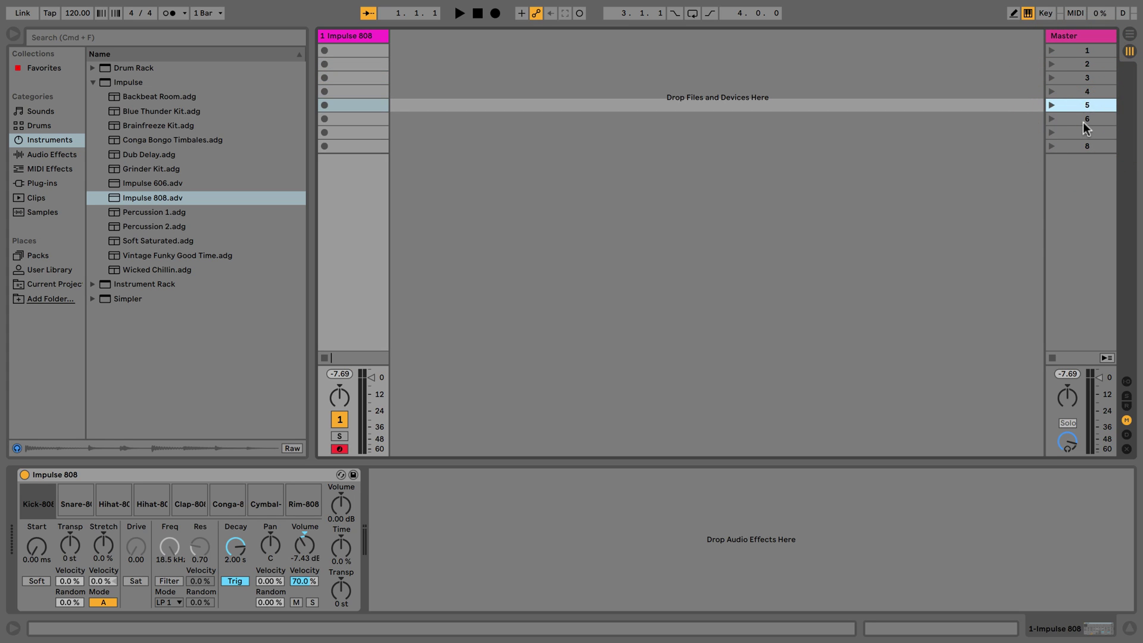
pyautogui.click(1084, 119)
pyautogui.click(1084, 132)
pyautogui.click(1084, 148)
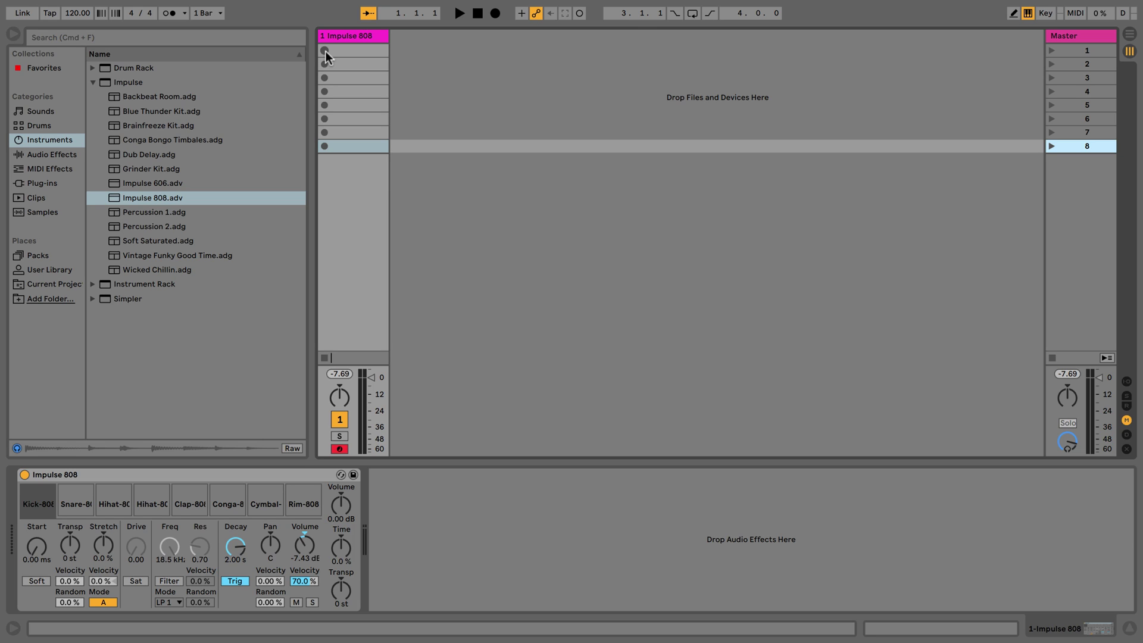
# - Create an empty MIDI clip in the first slot of the Impulse 808 track
pyautogui.click(1028, 13)
pyautogui.doubleClick(356, 51)
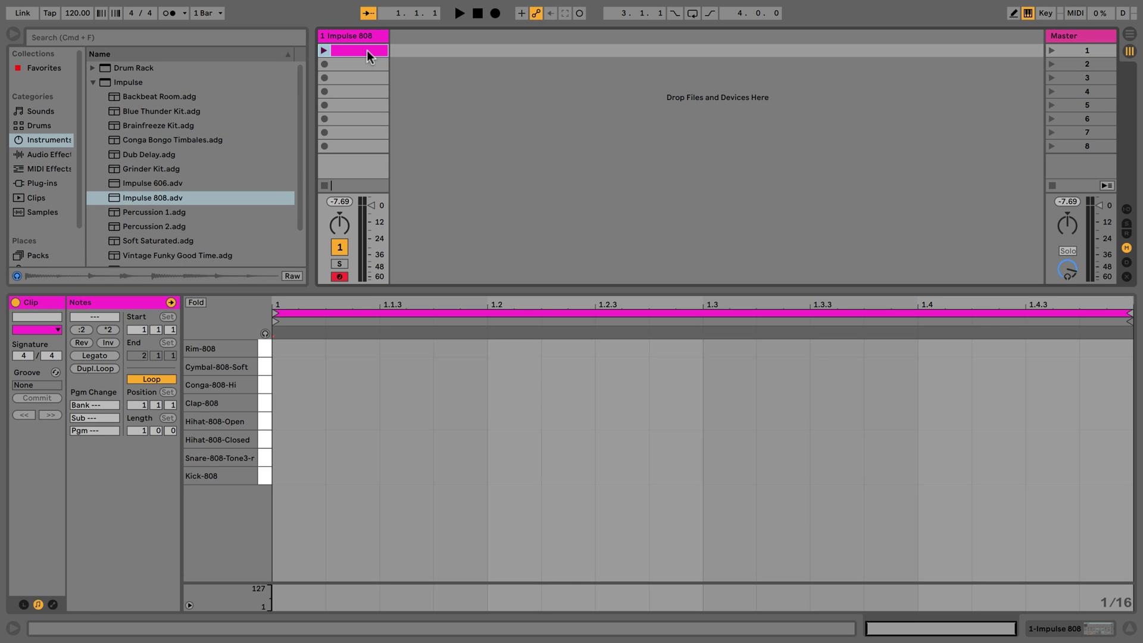
# - View the Impulse 808 devices, return to the clip's note editor, and hide and show the browser again
pyautogui.click(141, 433)
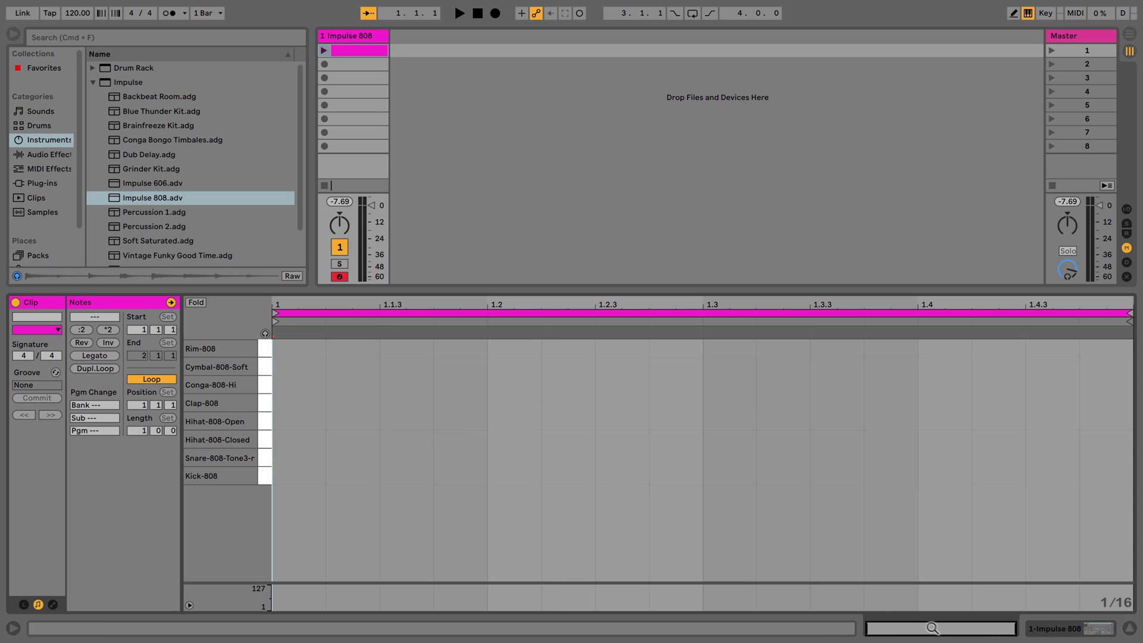
pyautogui.click(1051, 631)
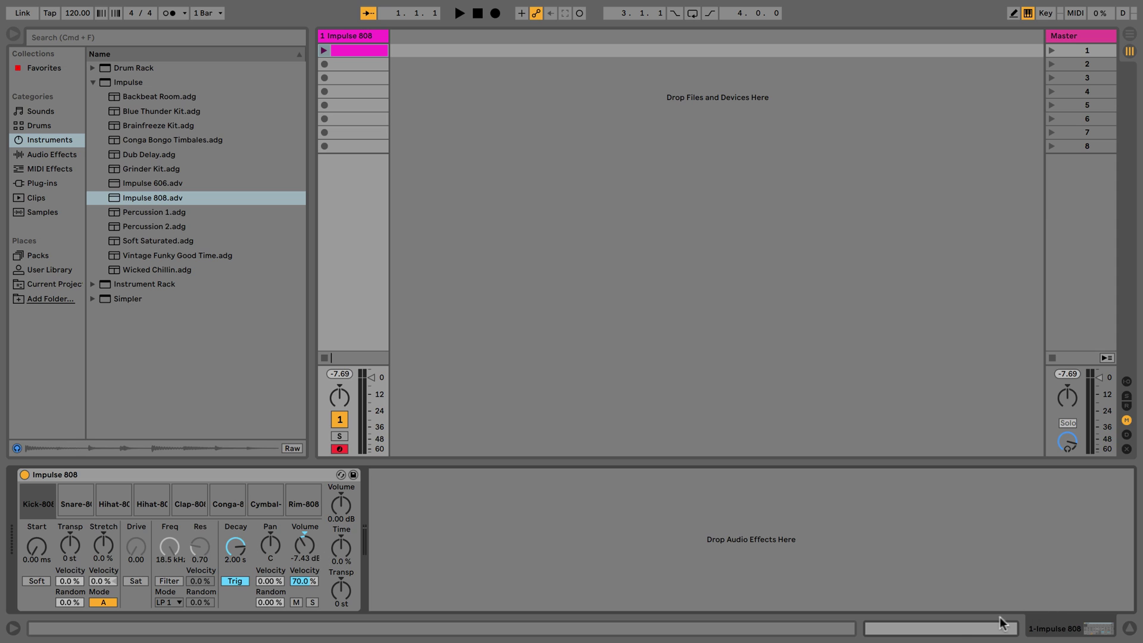
pyautogui.click(970, 632)
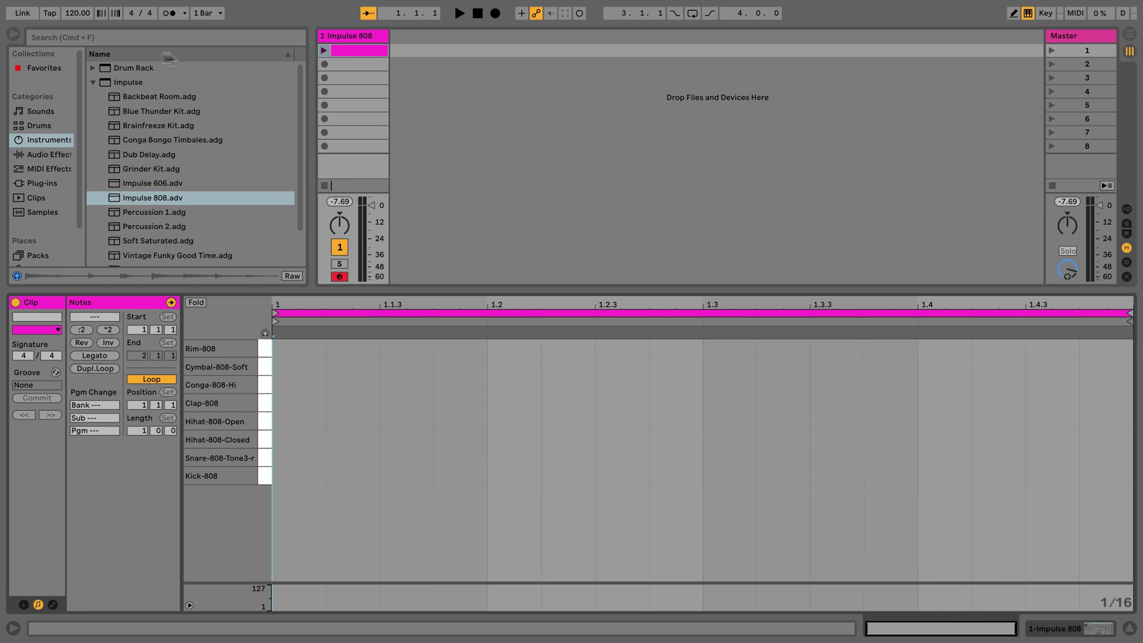
pyautogui.click(14, 35)
pyautogui.click(14, 34)
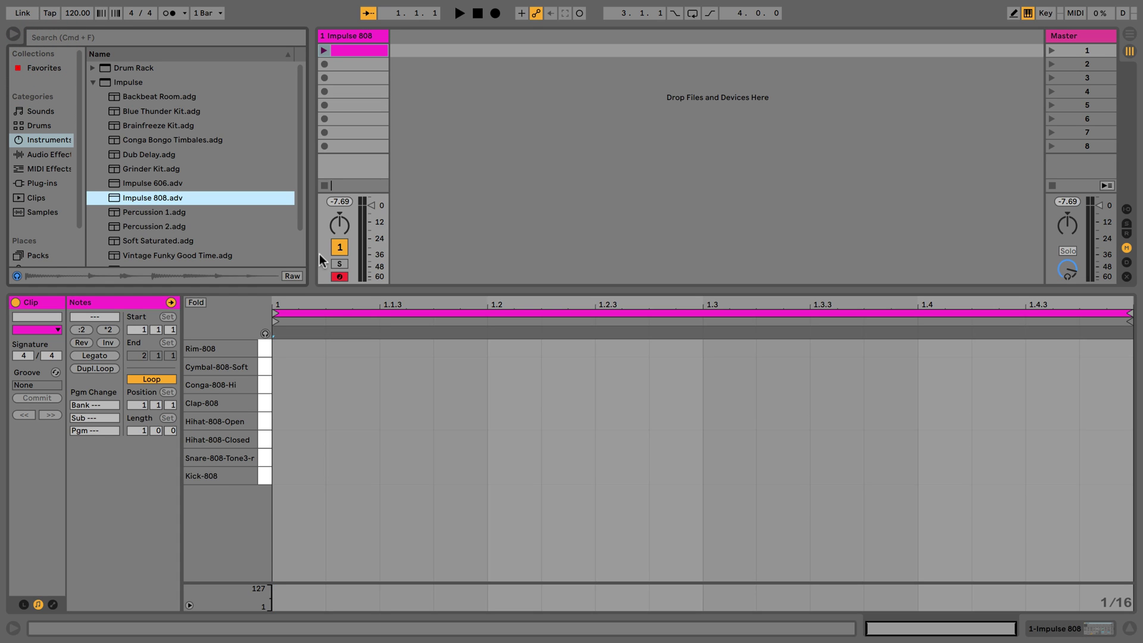
# - Try to audition the drum lanes one by one from Kick-808 up to Rim-808 in the clip's note editor
pyautogui.click(234, 351)
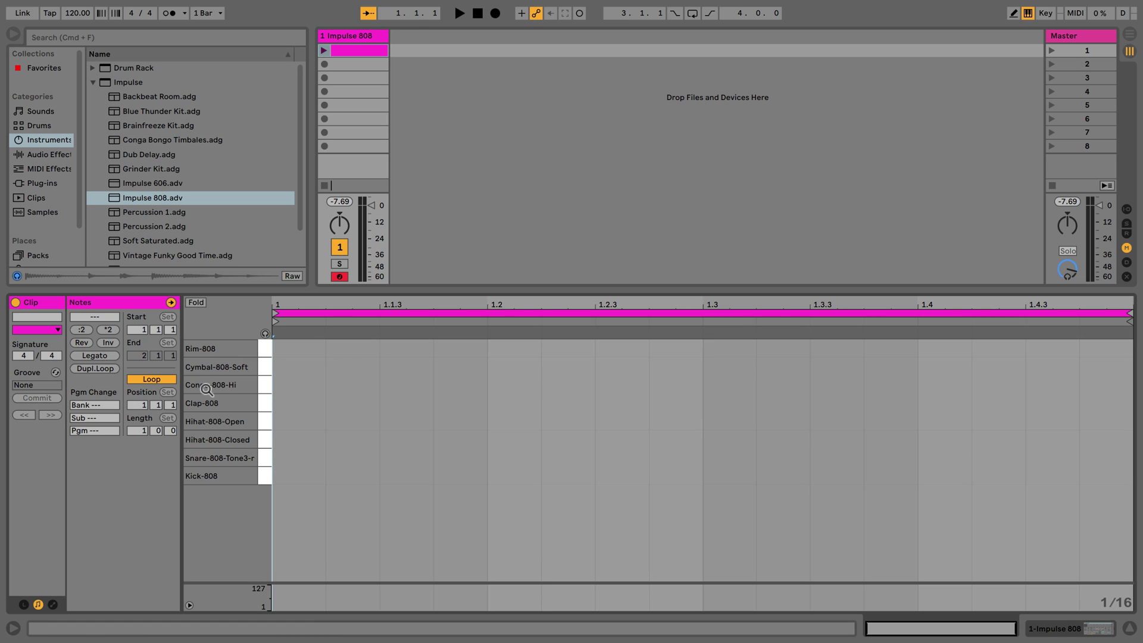
pyautogui.click(262, 476)
pyautogui.click(262, 448)
pyautogui.click(263, 421)
pyautogui.click(263, 403)
pyautogui.click(264, 385)
pyautogui.click(264, 368)
pyautogui.click(262, 351)
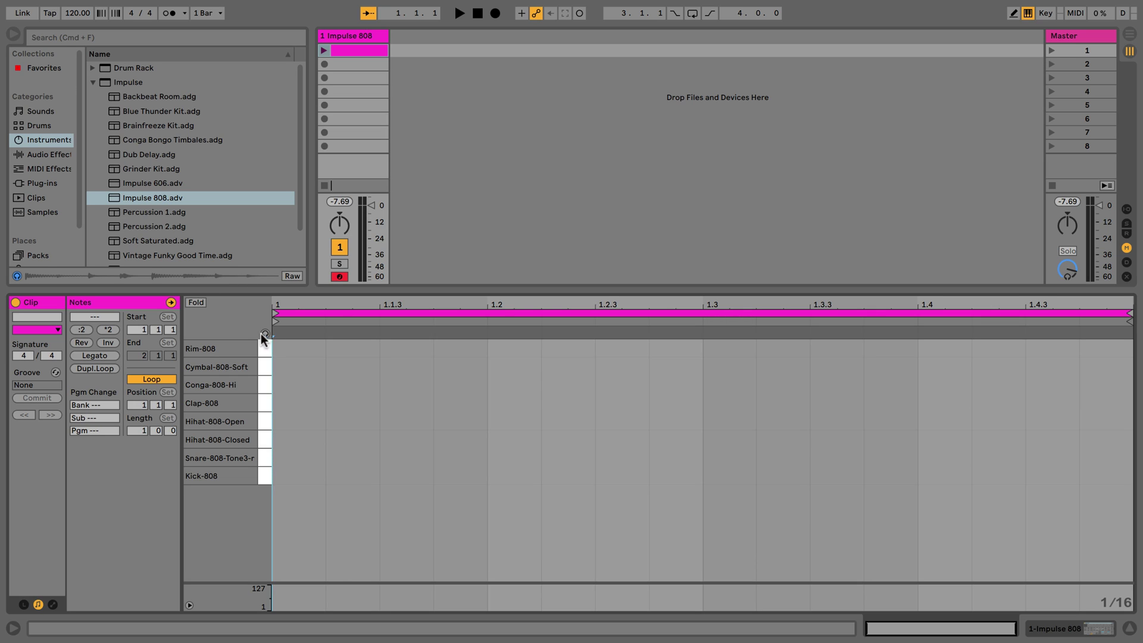
# - Enable note preview in the note editor and audition the clap, snare, closed hi-hat, cymbal and rim lanes
pyautogui.click(266, 333)
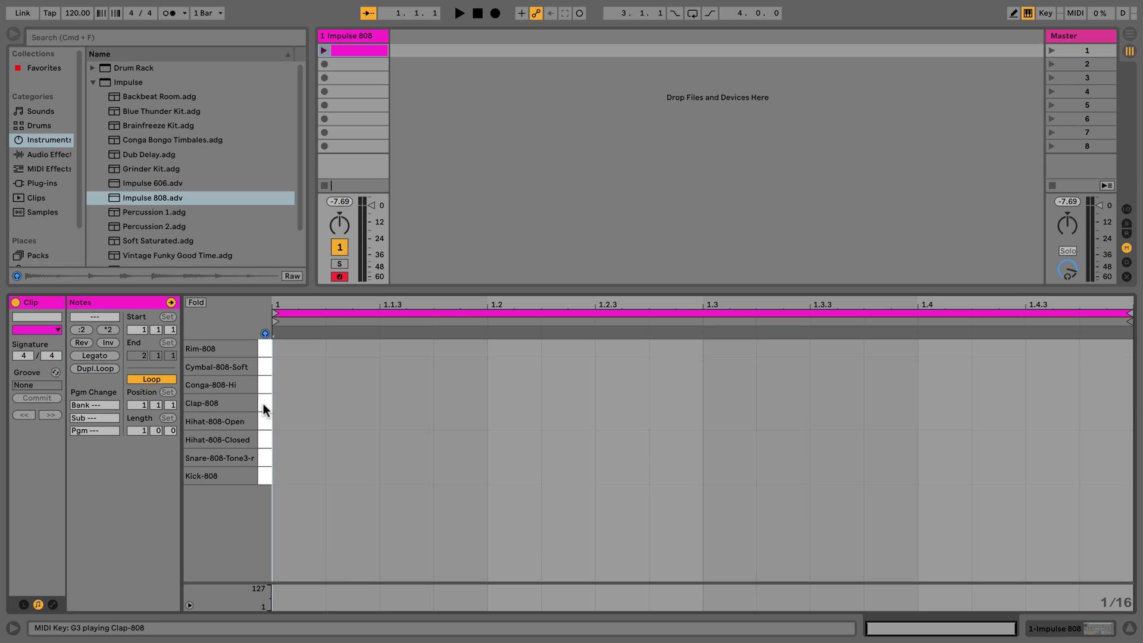
pyautogui.click(263, 404)
pyautogui.click(262, 461)
pyautogui.click(260, 441)
pyautogui.click(267, 367)
pyautogui.click(265, 349)
pyautogui.click(264, 402)
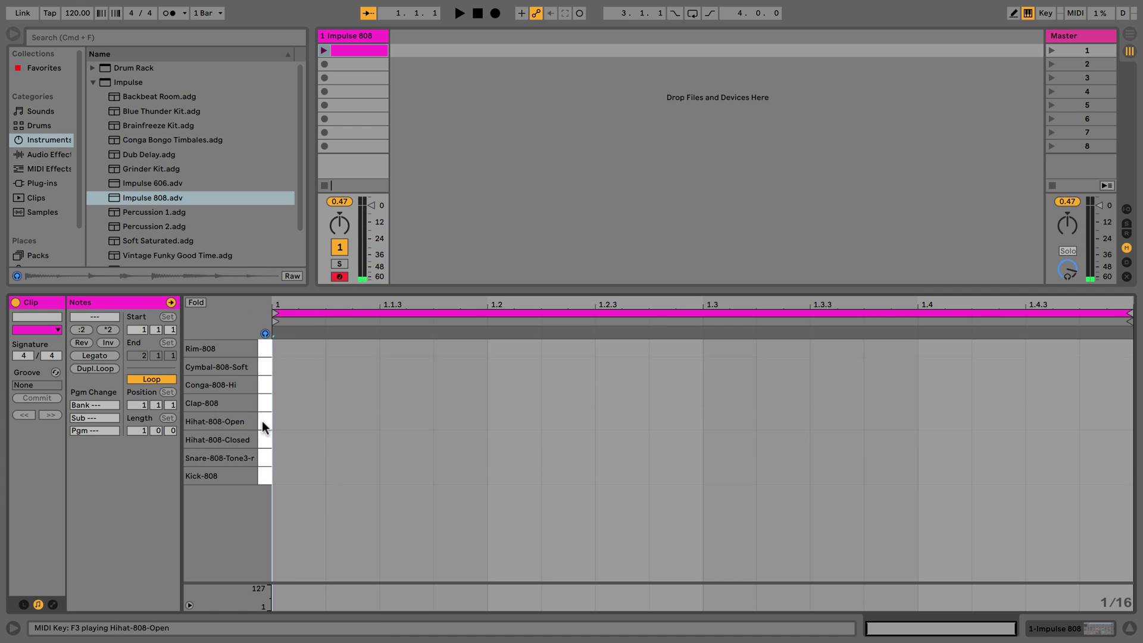
# - Play the kit's eight drum sounds in order from kick to rim with the computer MIDI keyboard
pyautogui.press('a')
pyautogui.press('a')
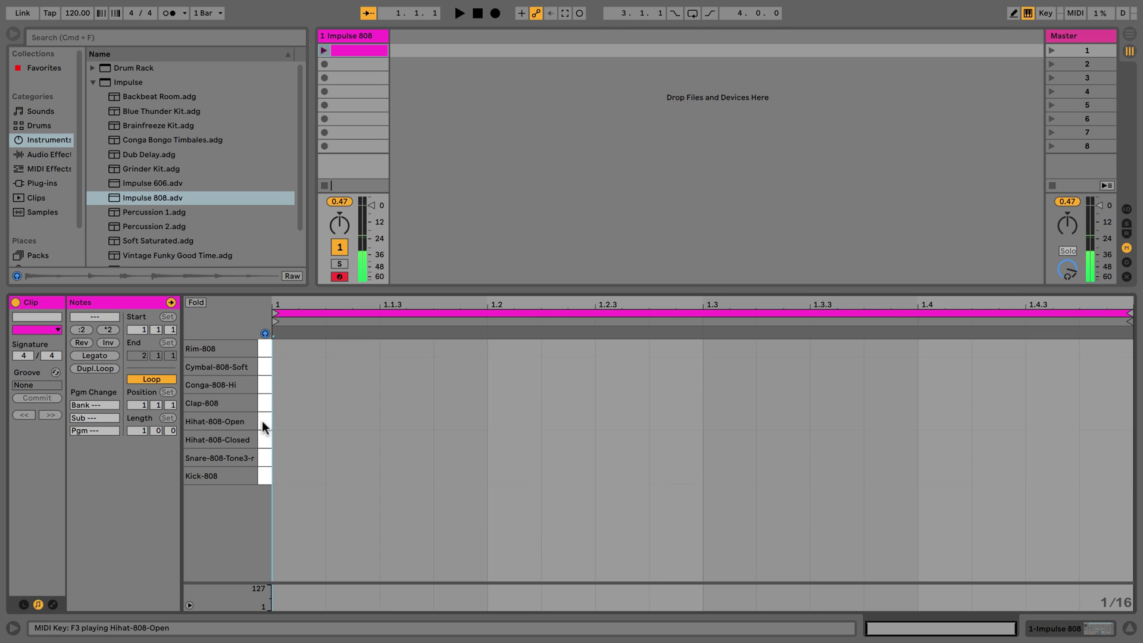
pyautogui.press('s')
pyautogui.press('d')
pyautogui.press('f')
pyautogui.press('g')
pyautogui.press('h')
pyautogui.press('j')
pyautogui.press('k')
pyautogui.press('k')
# - Shift the computer MIDI keyboard up to the C4 to D5 range and test it by playing several notes
pyautogui.press('x')
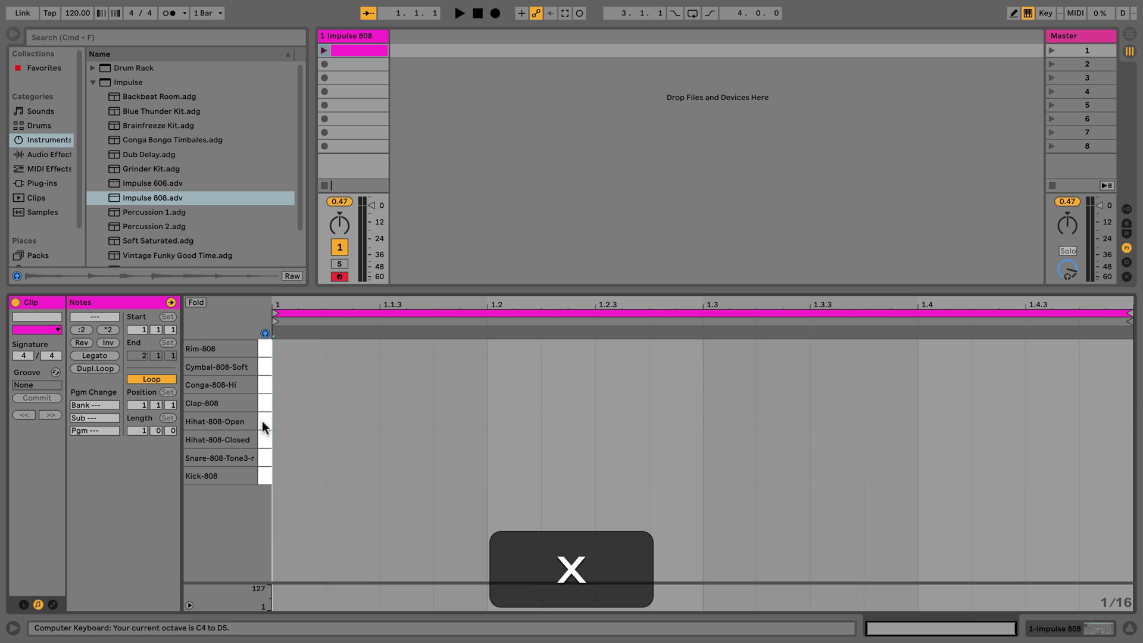
pyautogui.press('a')
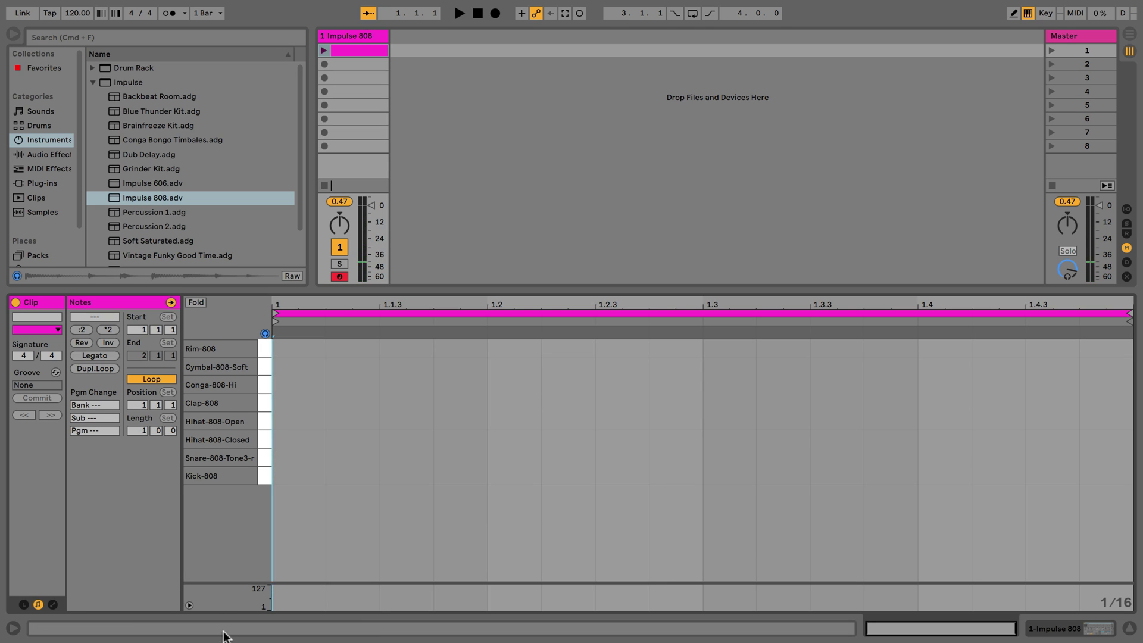
pyautogui.press('a')
pyautogui.press('d')
pyautogui.press('s')
pyautogui.press('a')
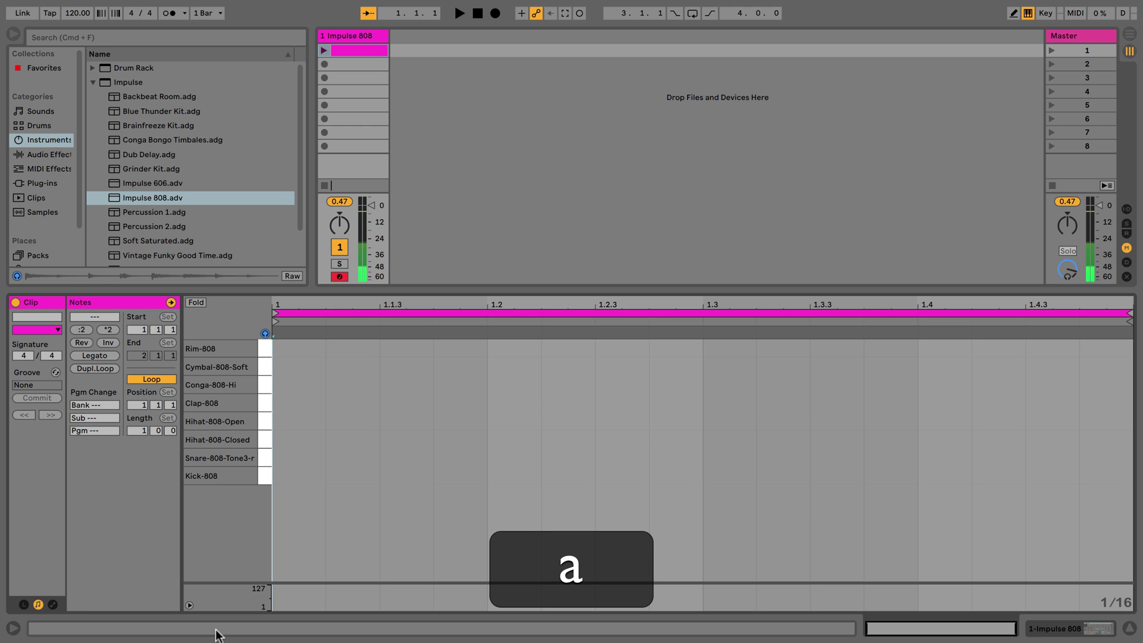
pyautogui.press('a')
# - Shift the computer MIDI keyboard's octave range up once, and lower it step by step to C-2 to D-1
pyautogui.press('x')
pyautogui.press('z')
pyautogui.press('z')
pyautogui.press('z')
pyautogui.press('z')
pyautogui.press('z')
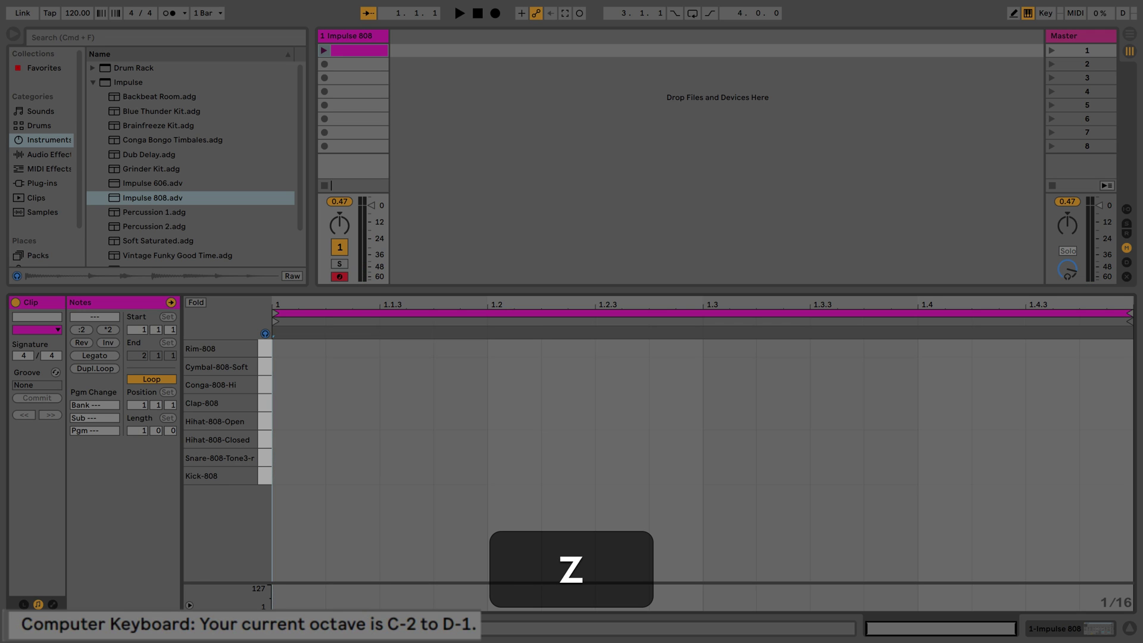
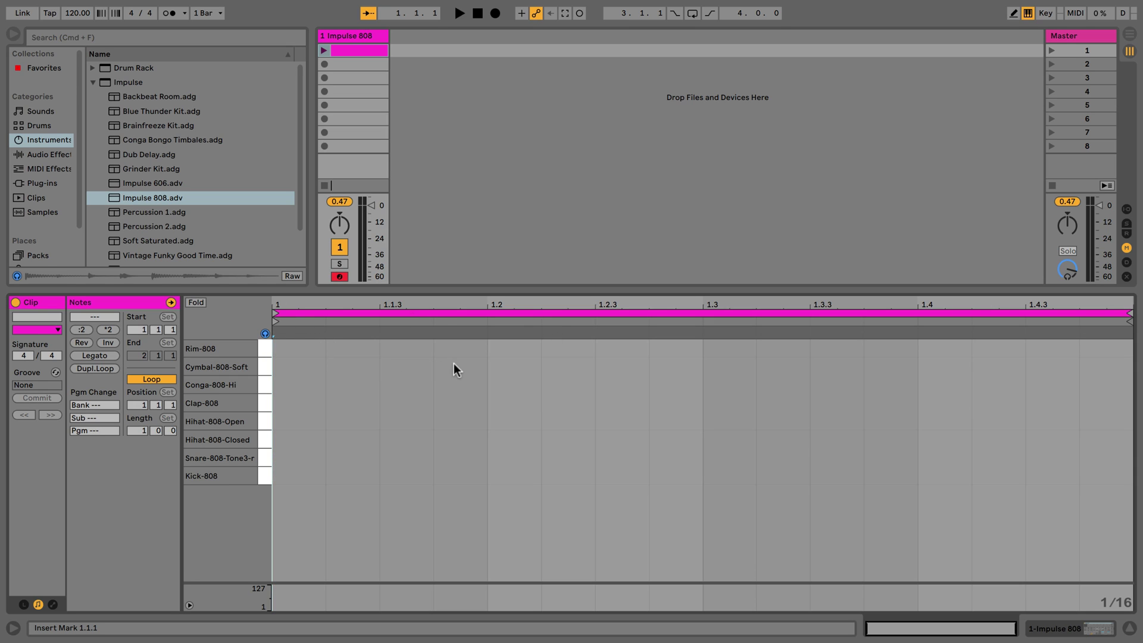
# - Add a Cymbal-808-Soft note at 1.1.4 and a snare note at 1.1.3, removing each one again
pyautogui.doubleClick(454, 366)
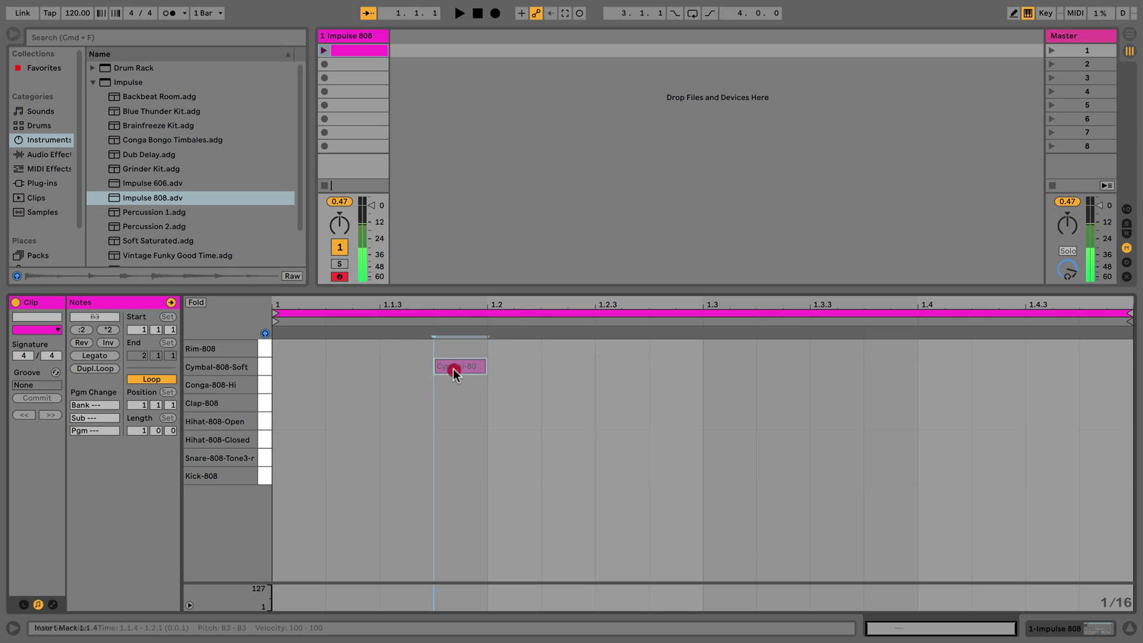
pyautogui.doubleClick(453, 369)
pyautogui.doubleClick(395, 458)
pyautogui.doubleClick(396, 457)
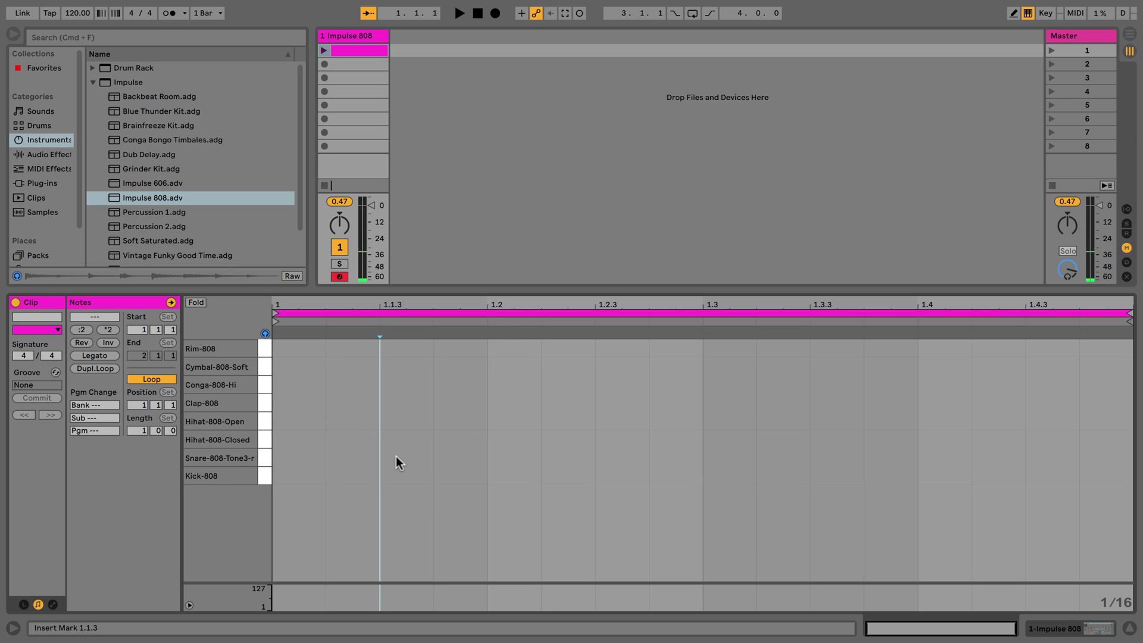
# - In Draw Mode, add a conga note at 1.2.2, closed hi-hat at 1.2.4, clap at 1.3.3 and five consecutive snare notes from 1.1.1
pyautogui.press('b')
pyautogui.press('b')
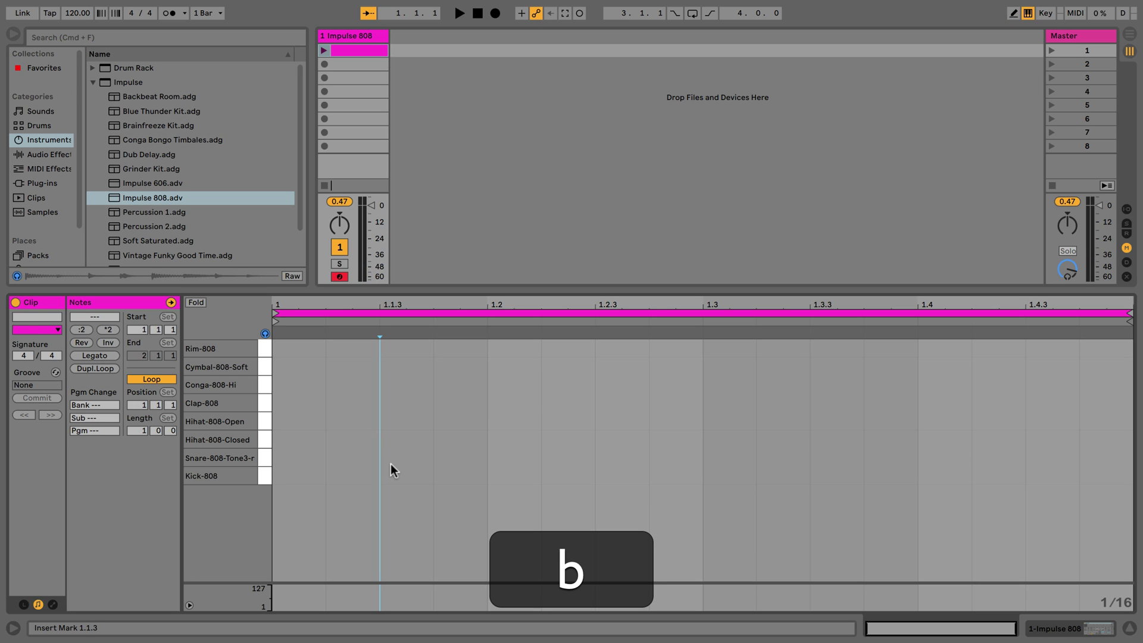
pyautogui.click(1013, 13)
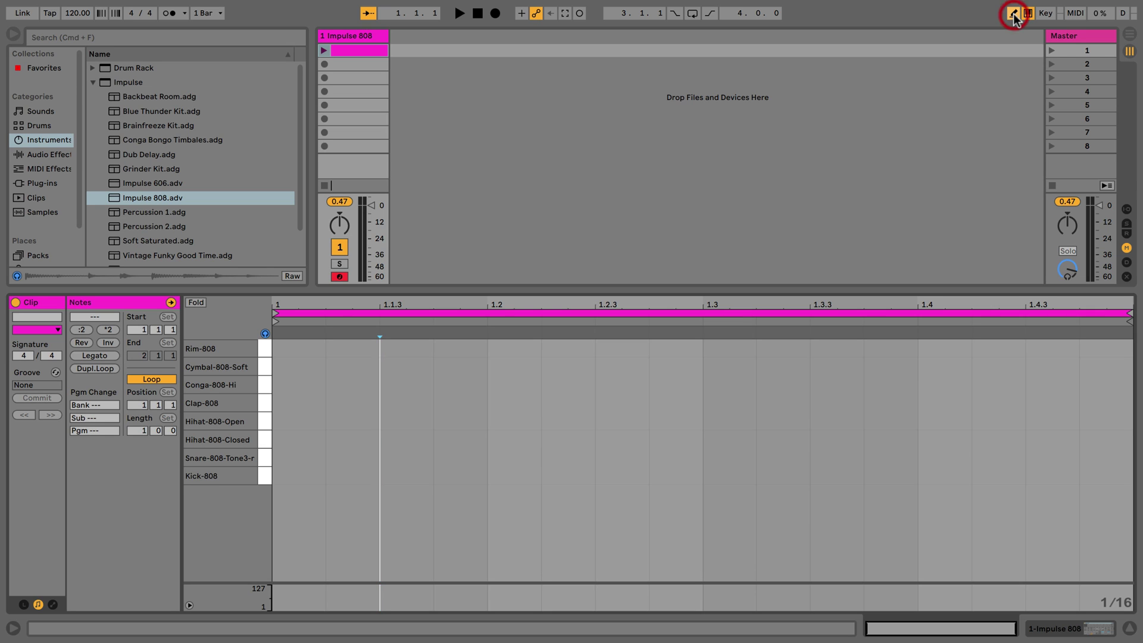
pyautogui.click(557, 385)
pyautogui.click(675, 439)
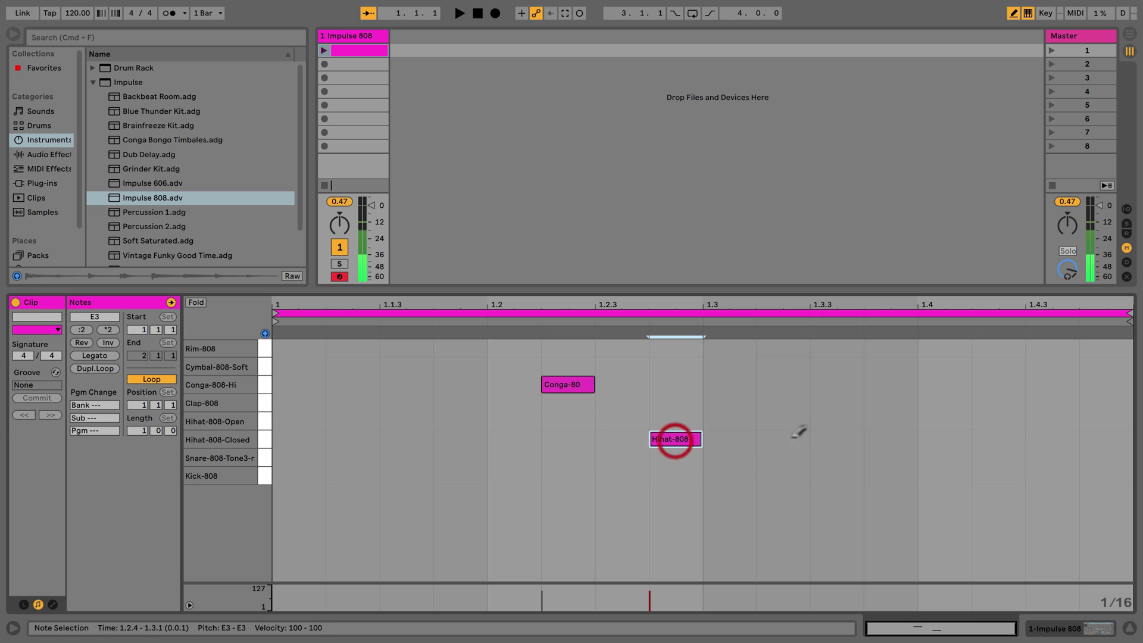
pyautogui.click(835, 402)
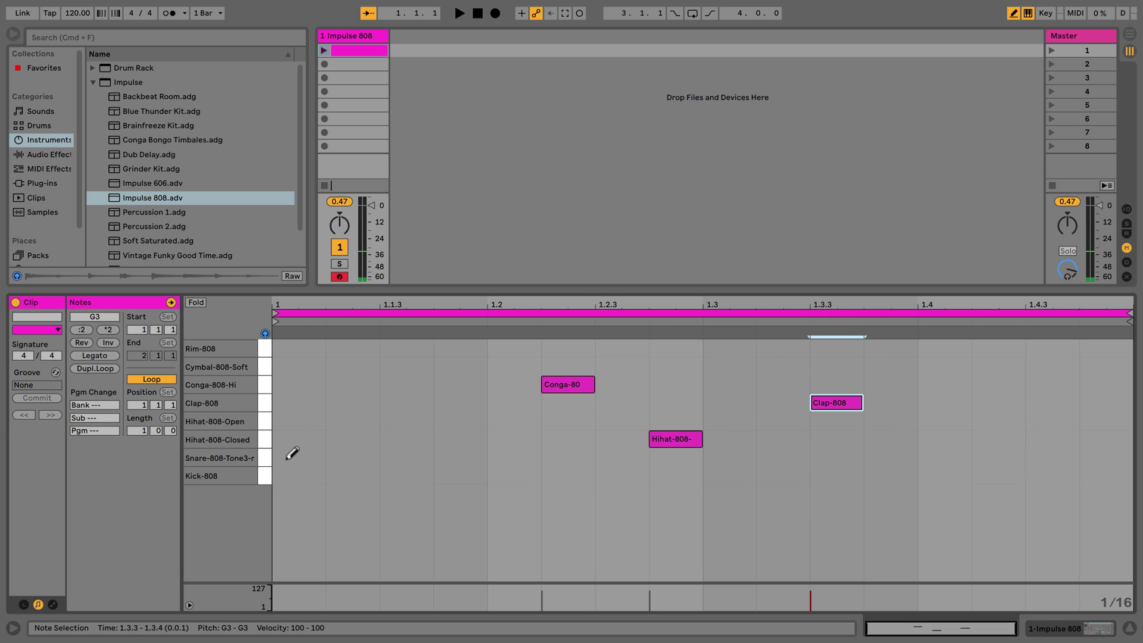
pyautogui.moveTo(288, 458); pyautogui.dragTo(518, 458)
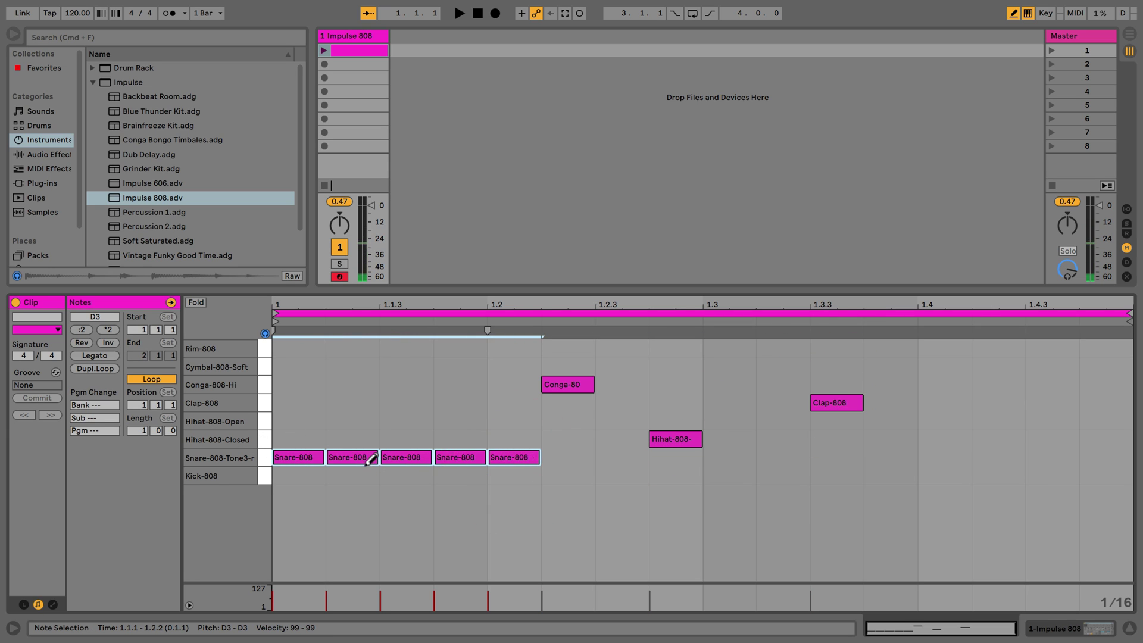
# - Start and stop the transport several times without launching the clip
pyautogui.press('space')
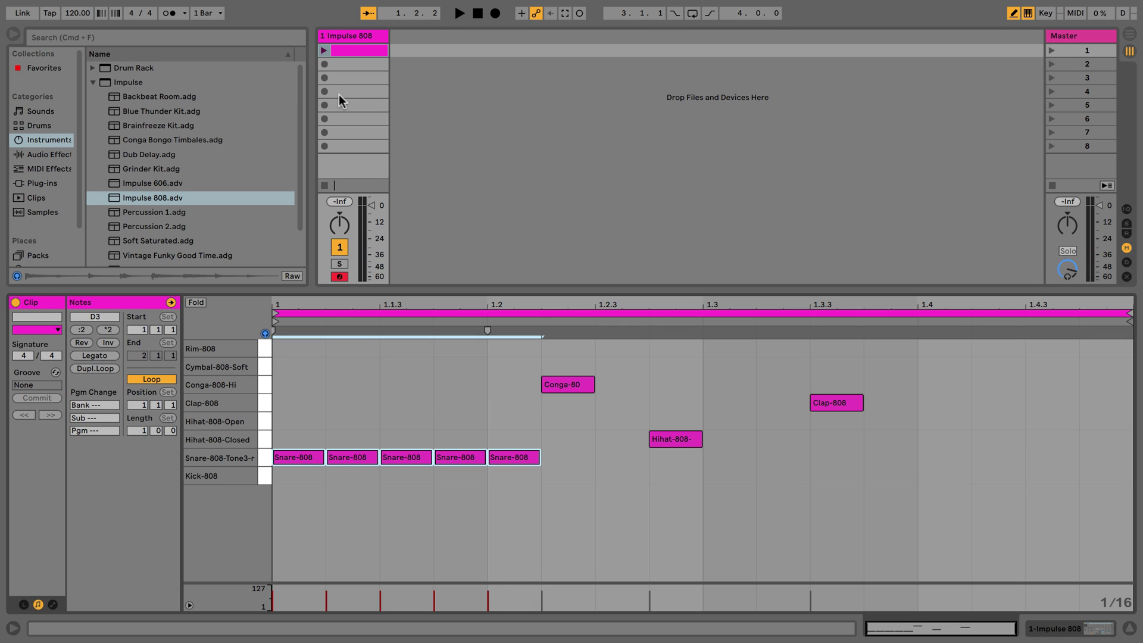
pyautogui.press('space')
pyautogui.press('space')
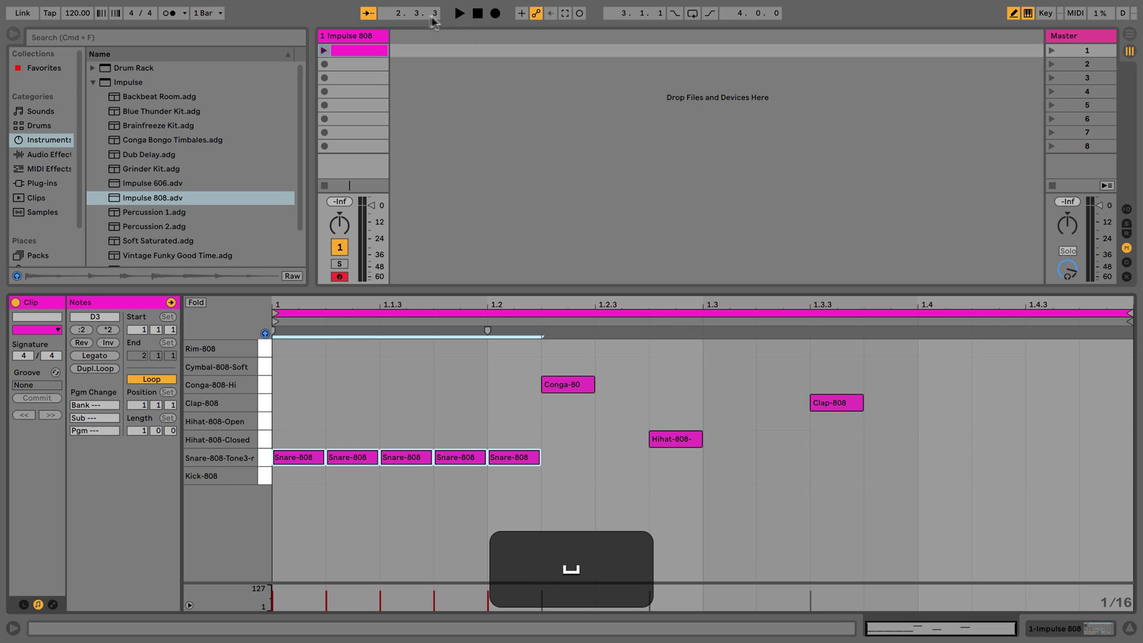
pyautogui.press('space')
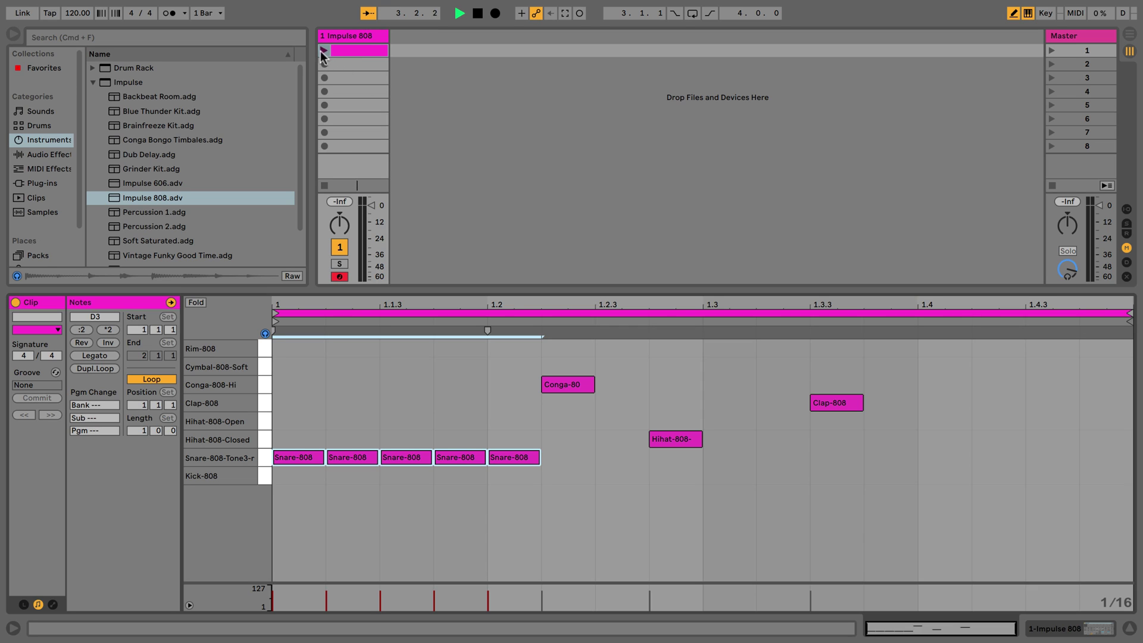
pyautogui.press('space')
pyautogui.click(457, 14)
pyautogui.press('space')
# - Launch the clip in the first slot of the Impulse 808 track and turn on the metronome
pyautogui.moveTo(466, 20)
pyautogui.click(325, 50)
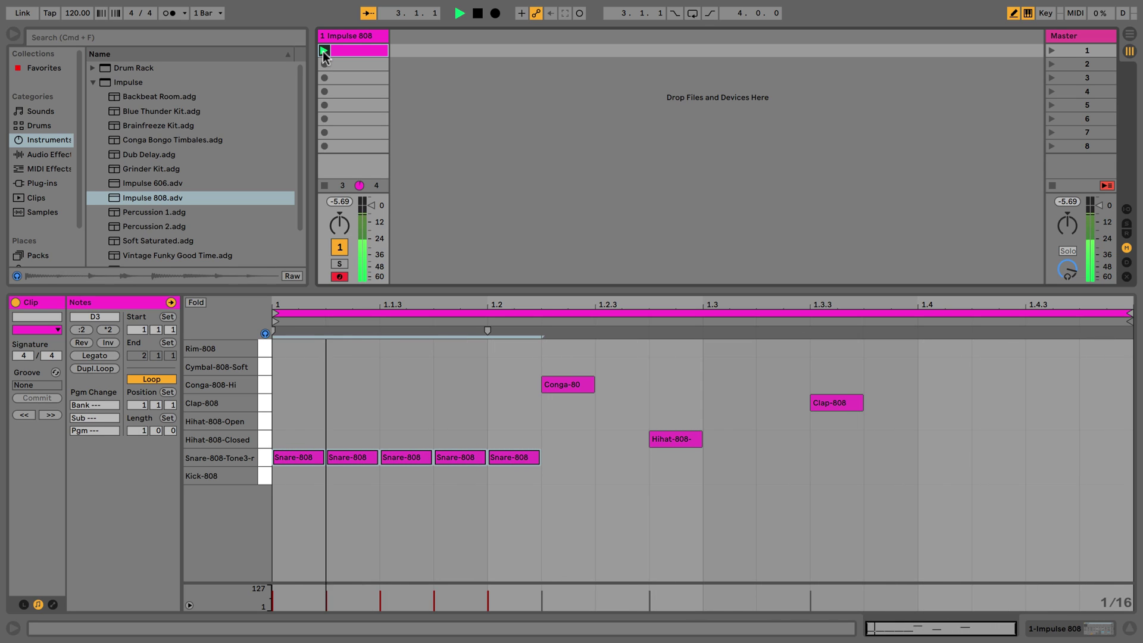
pyautogui.click(169, 13)
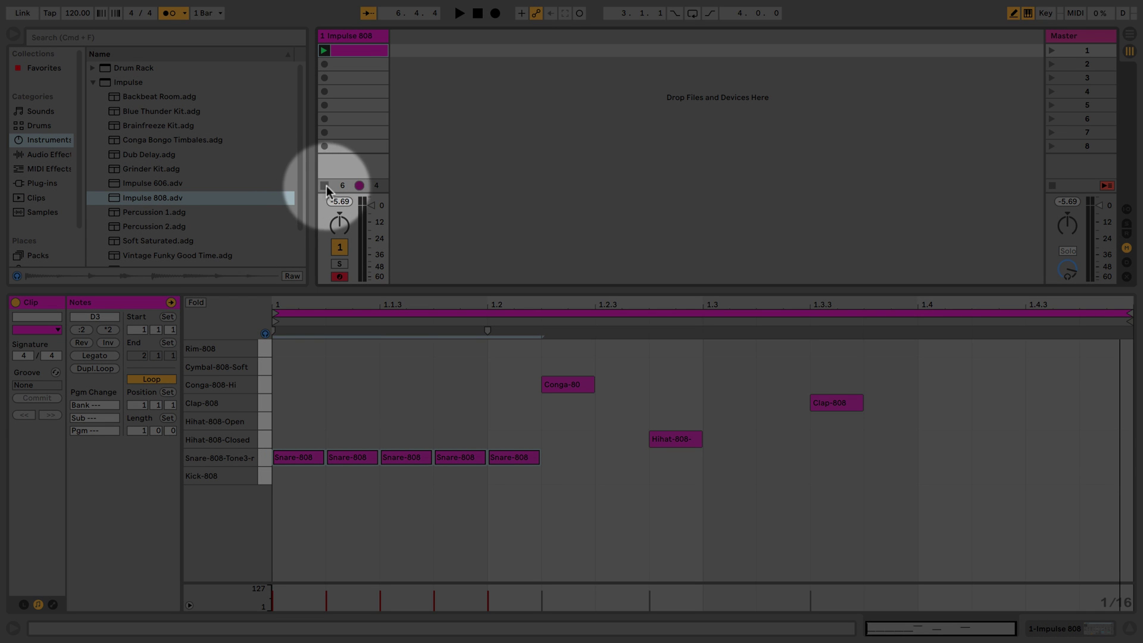
# - Stop all clips, reset the transport to 1.1.1 and turn off the metronome
pyautogui.click(327, 38)
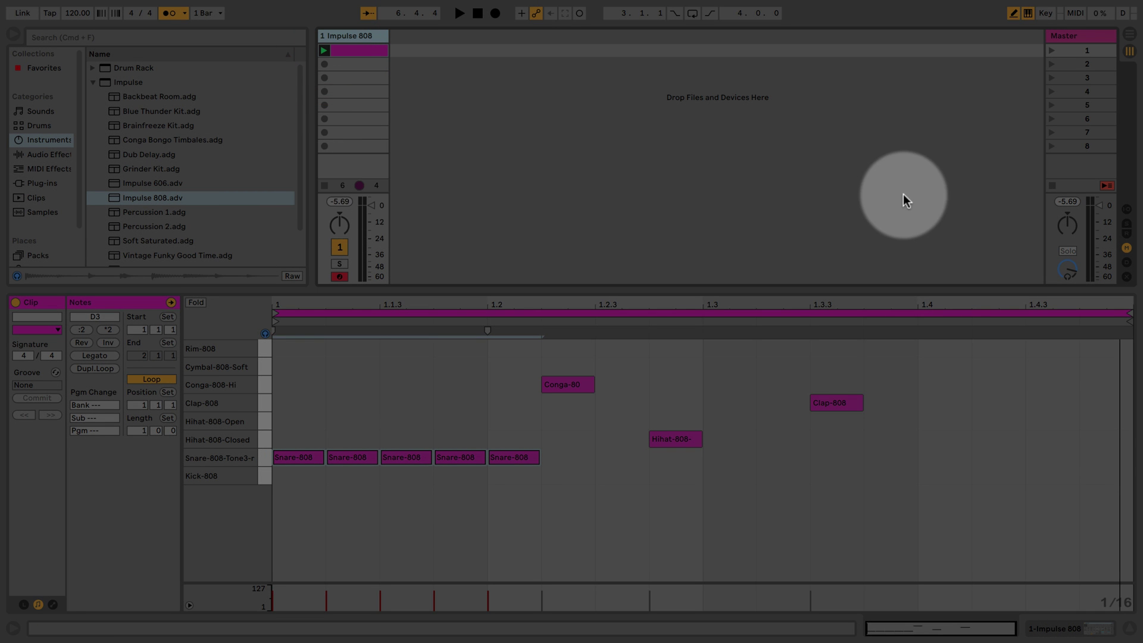
pyautogui.click(1052, 187)
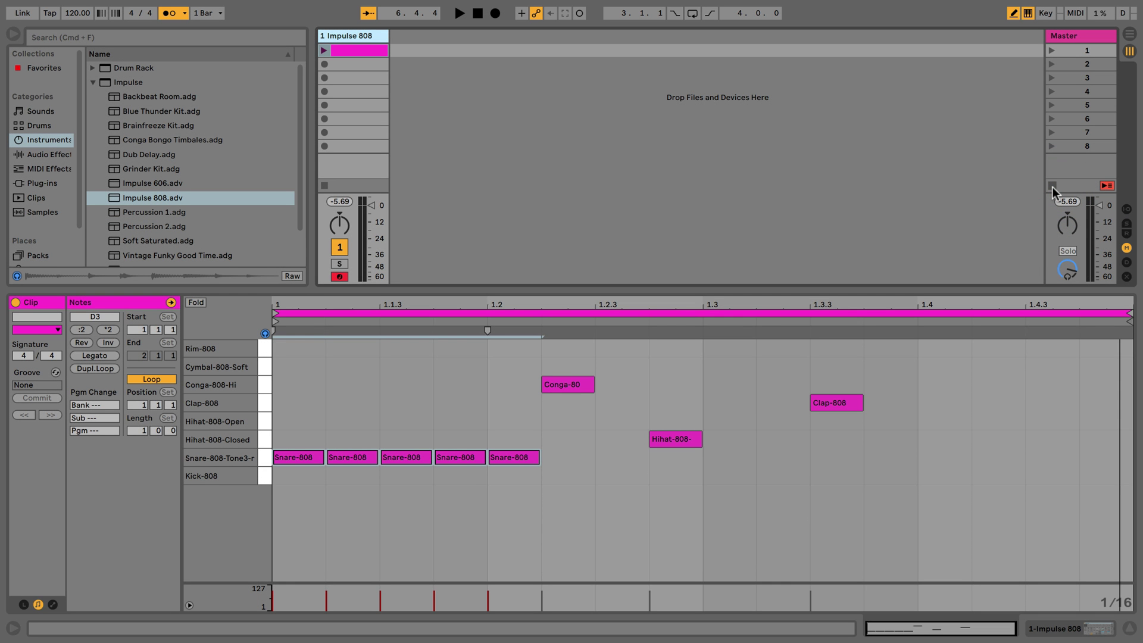
pyautogui.click(478, 14)
pyautogui.click(165, 13)
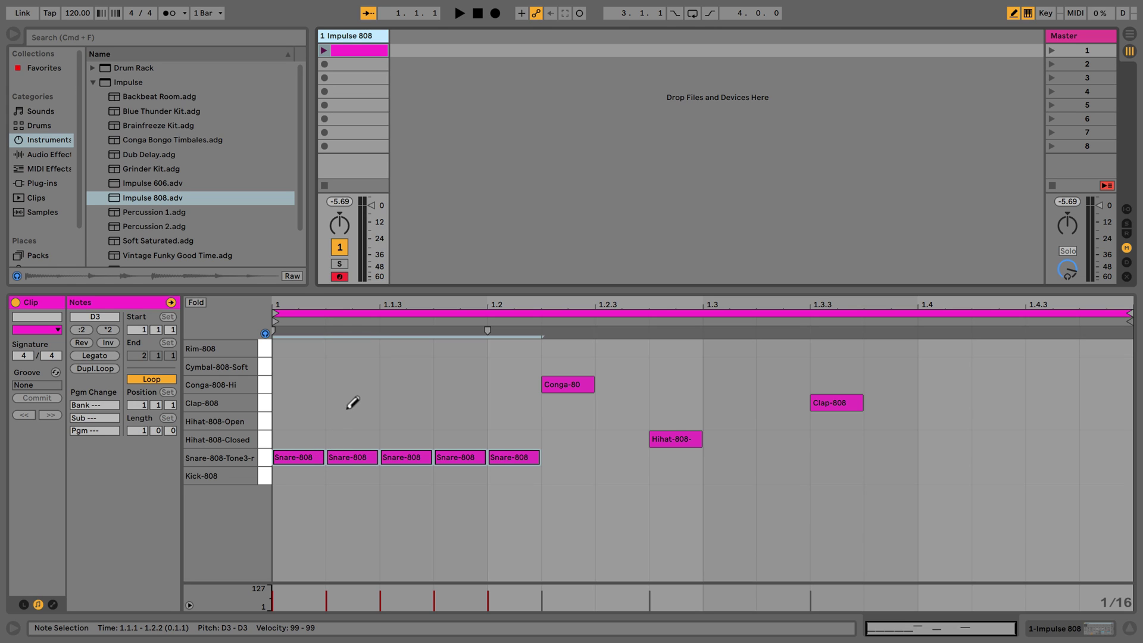
# - Leave Draw Mode and add Kick-808 notes on all four beats at 1.1, 1.2, 1.3 and 1.4
pyautogui.press('b')
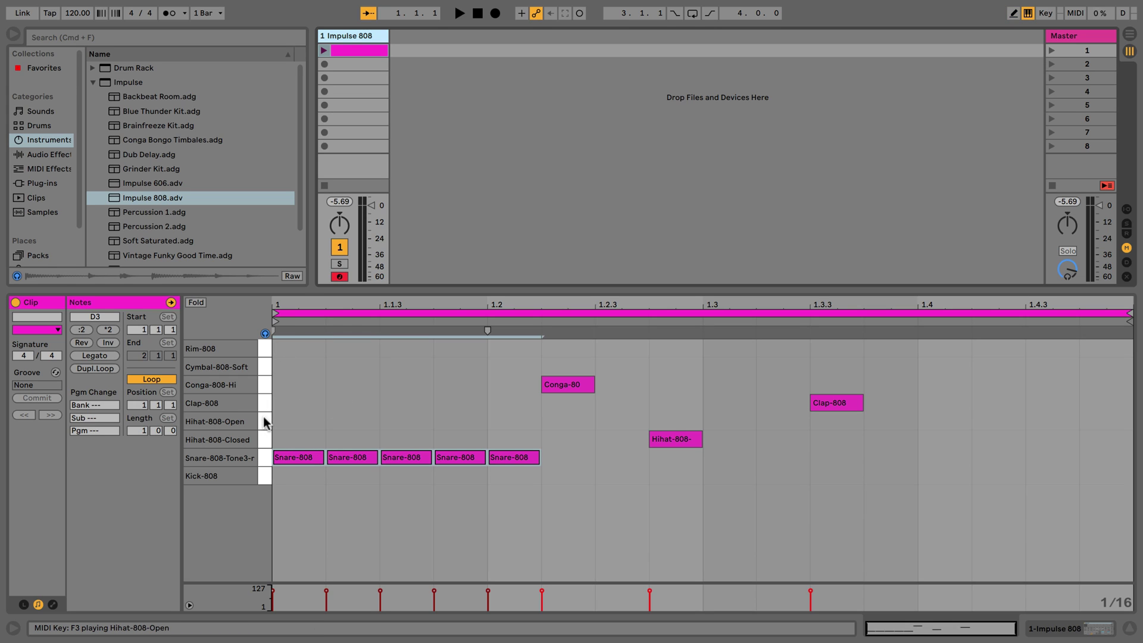
pyautogui.doubleClick(285, 476)
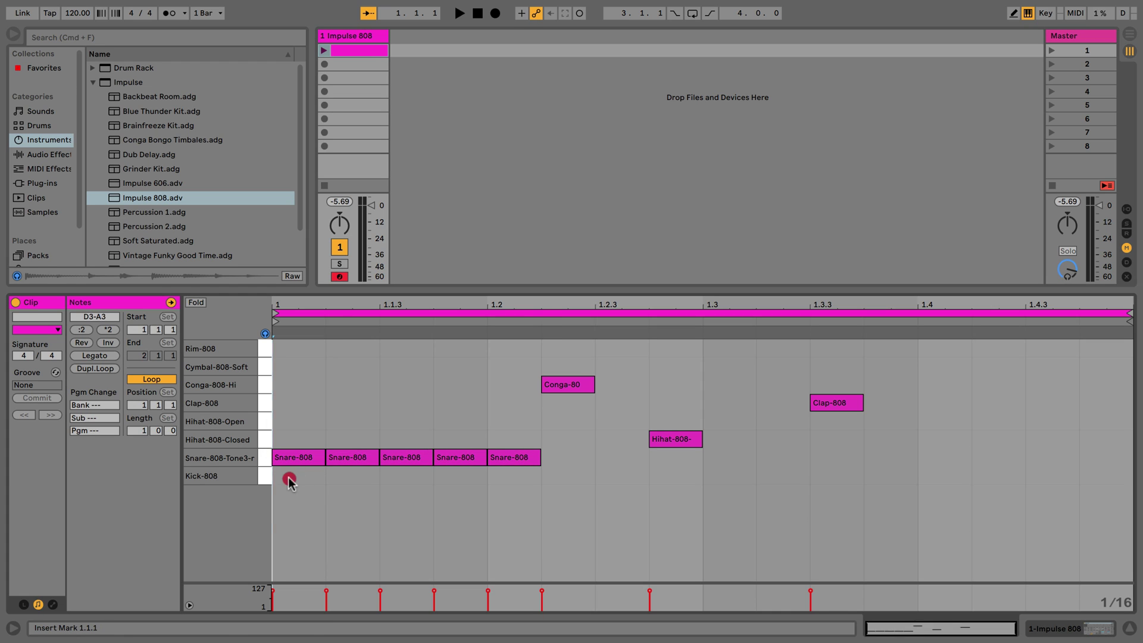
pyautogui.doubleClick(519, 478)
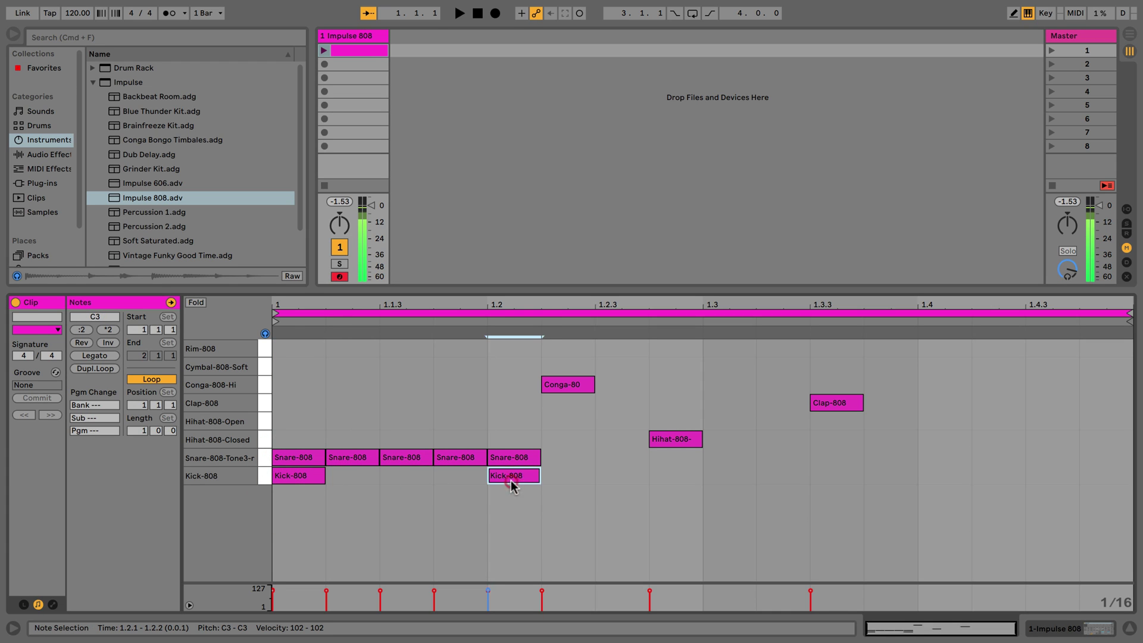
pyautogui.doubleClick(709, 479)
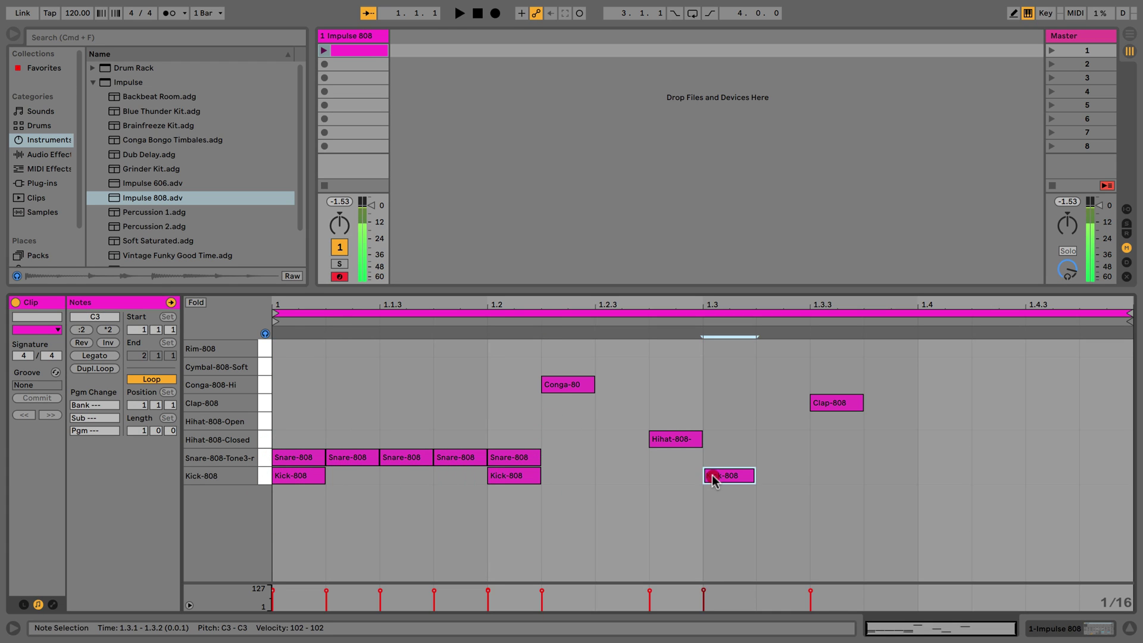
pyautogui.doubleClick(931, 480)
# - Delete all the snare, hi-hat, clap and conga notes above the kick lane
pyautogui.click(968, 457)
pyautogui.moveTo(968, 457); pyautogui.dragTo(273, 357)
pyautogui.press('Delete')
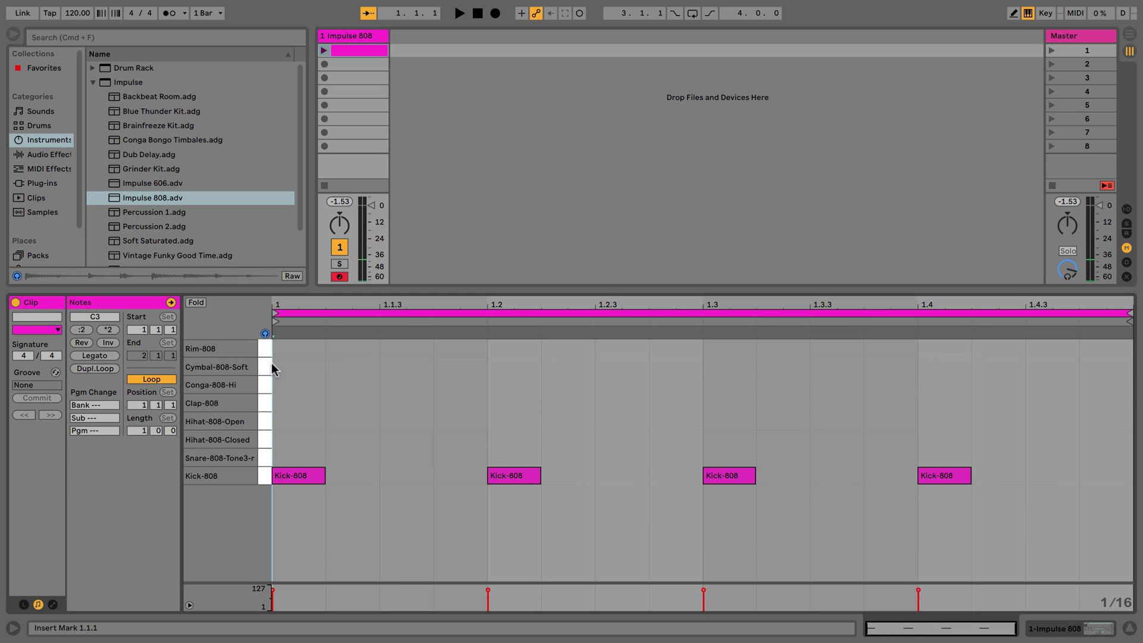
# - Lengthen the first Kick-808 note so that it ends at 1.1.3
pyautogui.click(302, 477)
pyautogui.moveTo(324, 478); pyautogui.dragTo(361, 477)
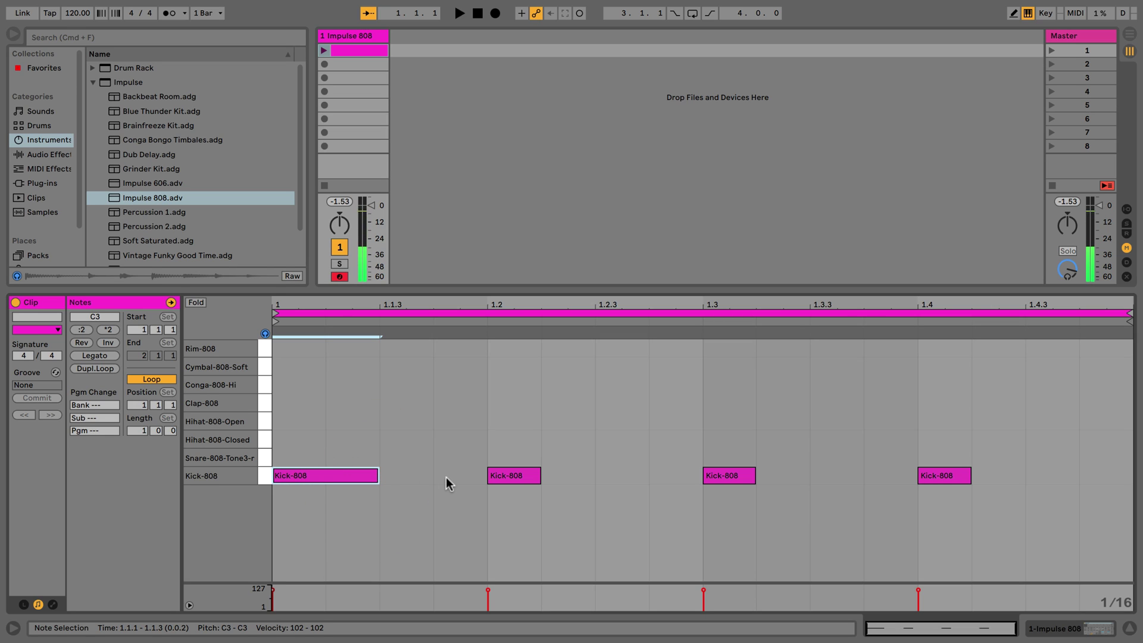
# - Shorten the first Kick-808 note back to a sixteenth note ending at 1.1.2
pyautogui.hotkey('shift', 'Right')
pyautogui.hotkey('shift', 'Right')
pyautogui.hotkey('shift', 'Left')
pyautogui.hotkey('shift', 'Left')
pyautogui.hotkey('shift', 'Left')
pyautogui.hotkey('shift', 'Right')
pyautogui.hotkey('shift', 'Left')
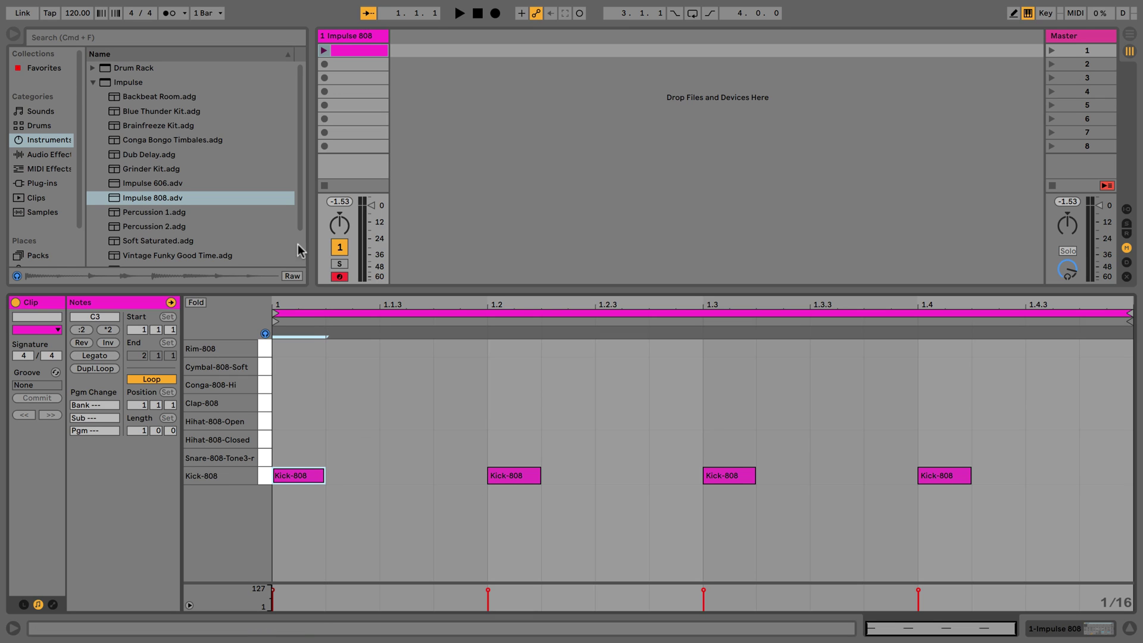
# - Launch the kick clip to audition it, and stop the clip while the transport keeps running
pyautogui.click(459, 13)
pyautogui.click(325, 51)
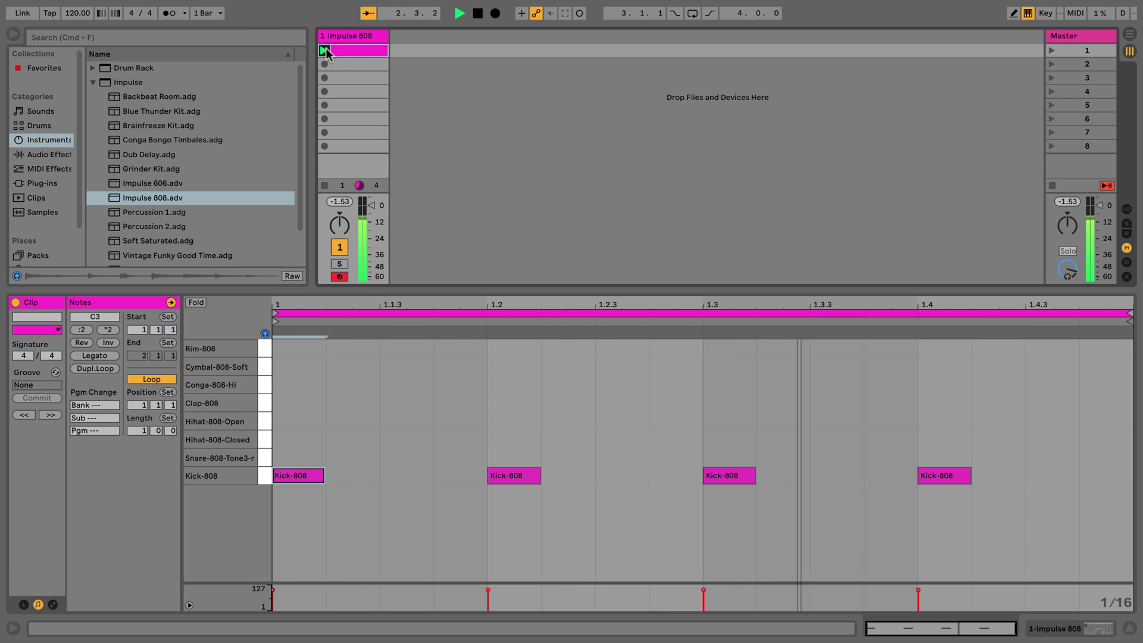
pyautogui.click(324, 188)
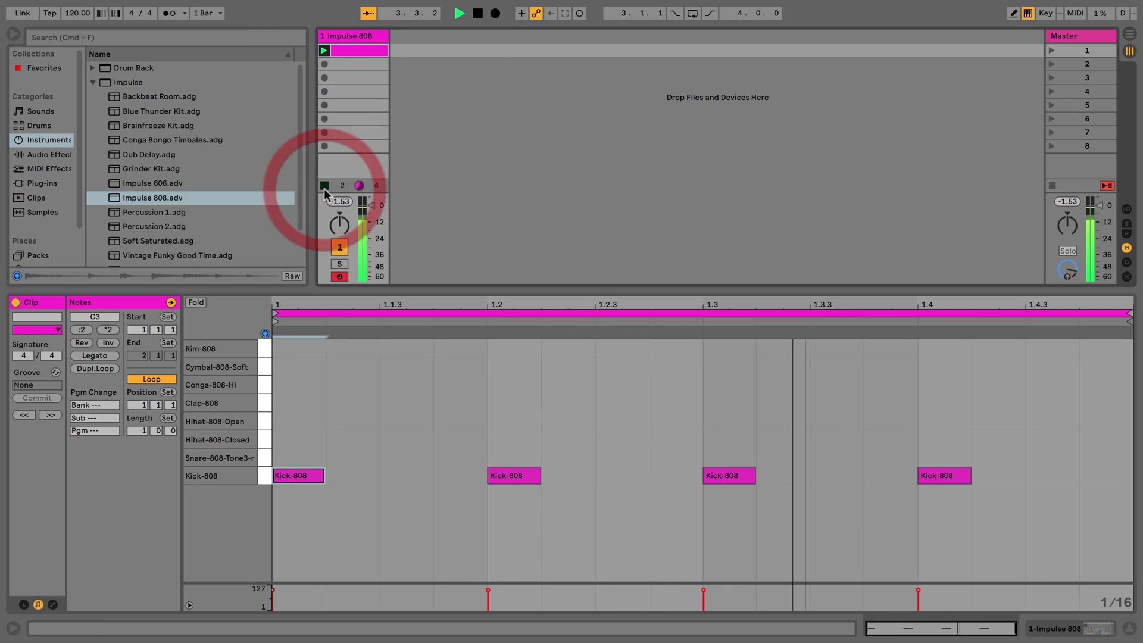
# - Turn on the metronome and relaunch the kick clip with the global launch quantization kept at 1 Bar
pyautogui.click(171, 14)
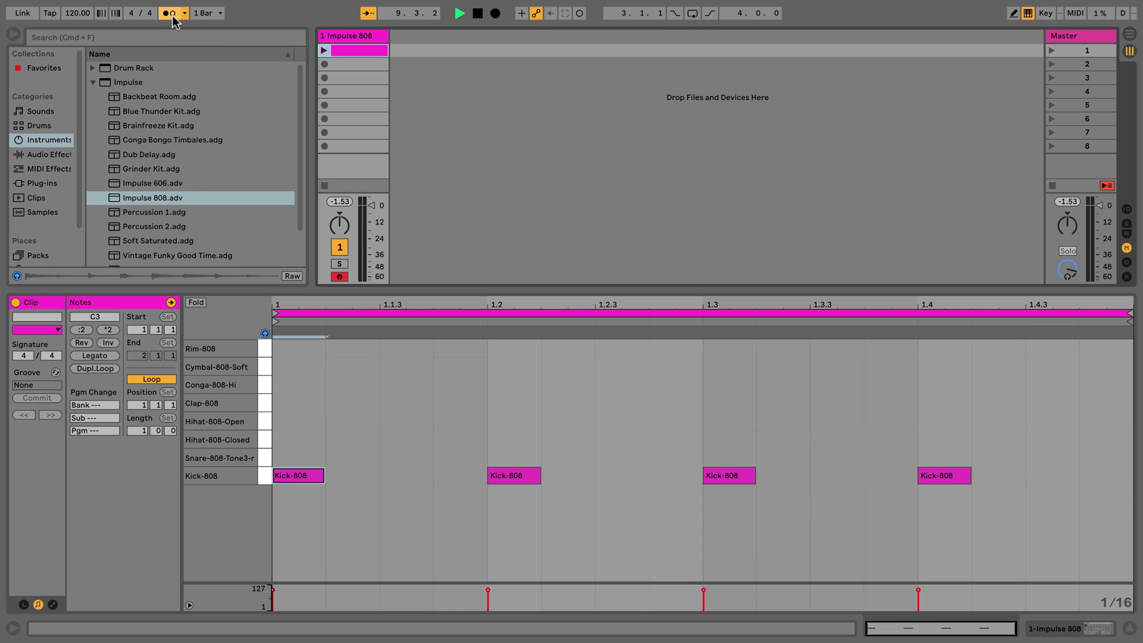
pyautogui.click(207, 13)
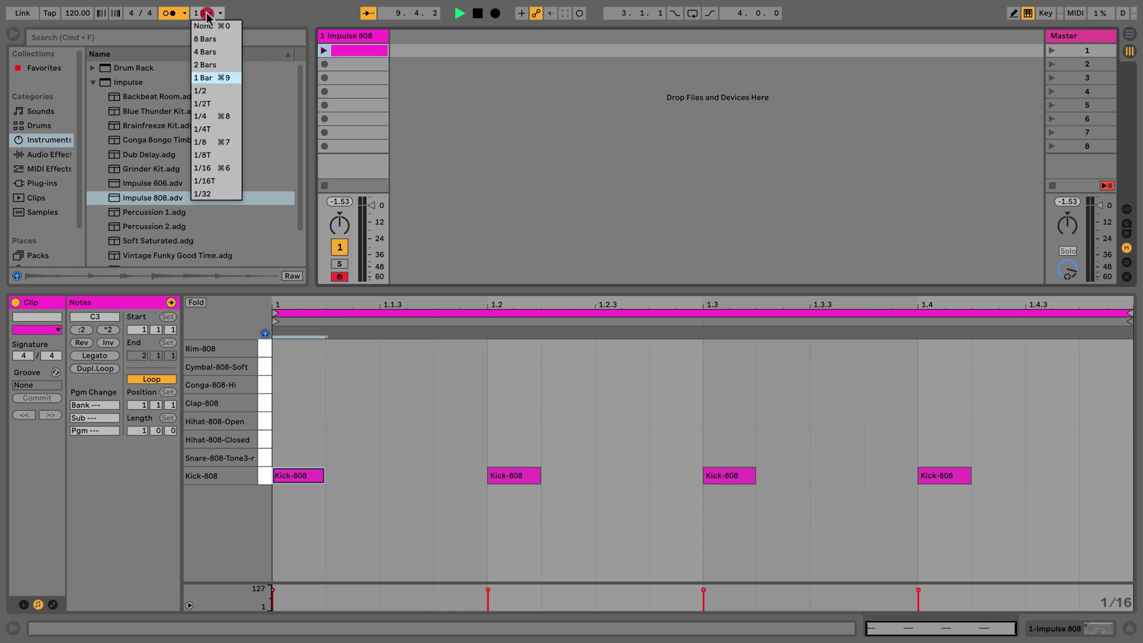
pyautogui.click(206, 77)
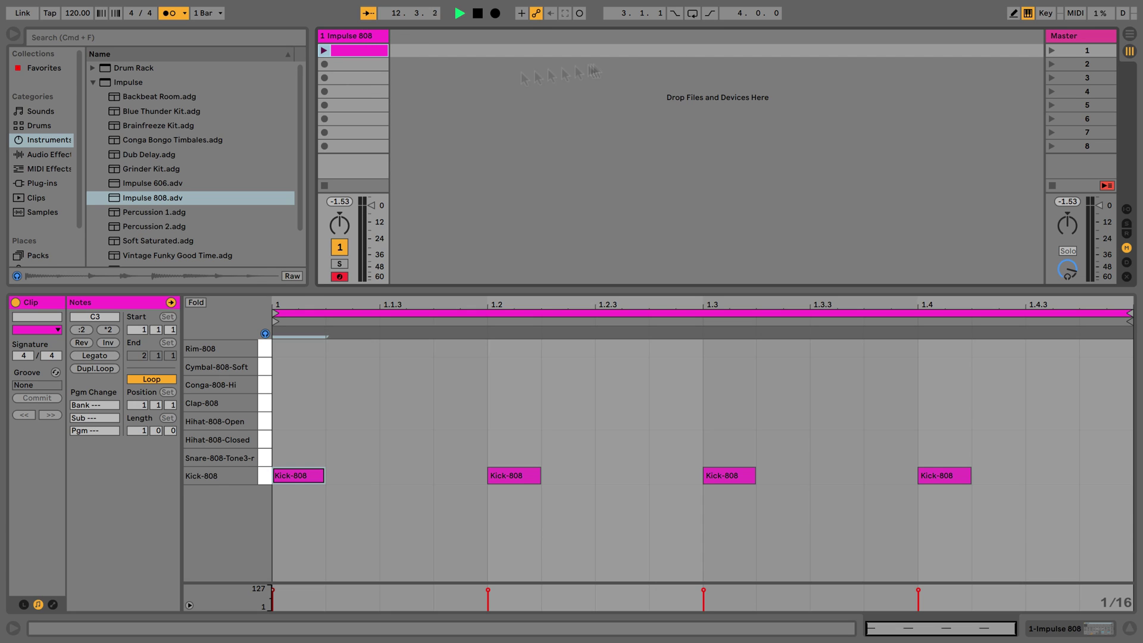
pyautogui.click(324, 50)
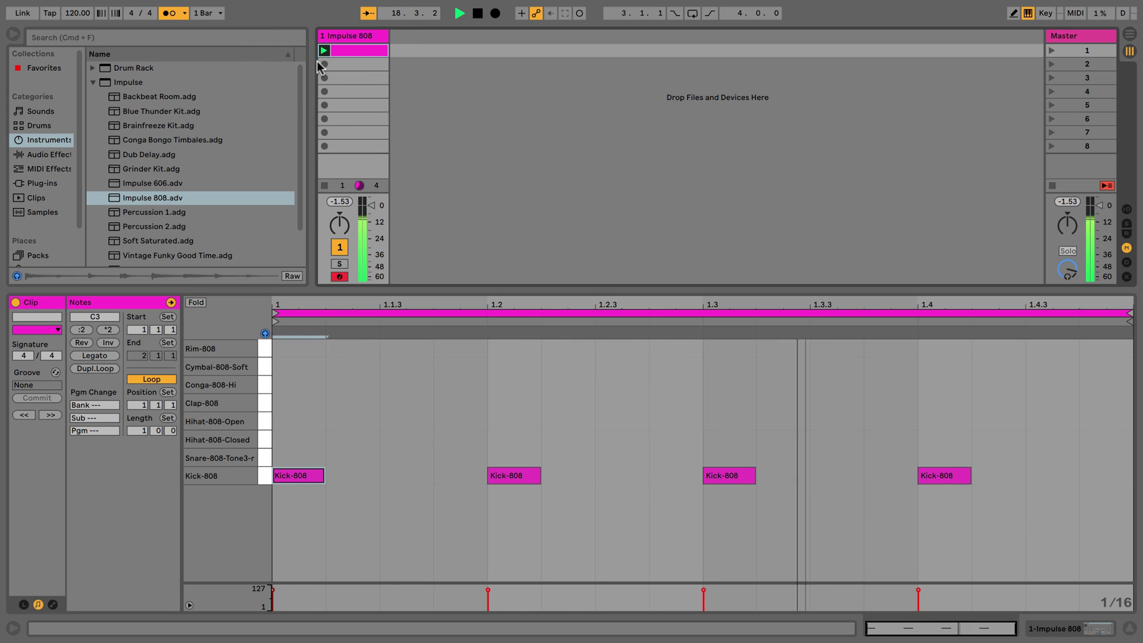
pyautogui.click(205, 12)
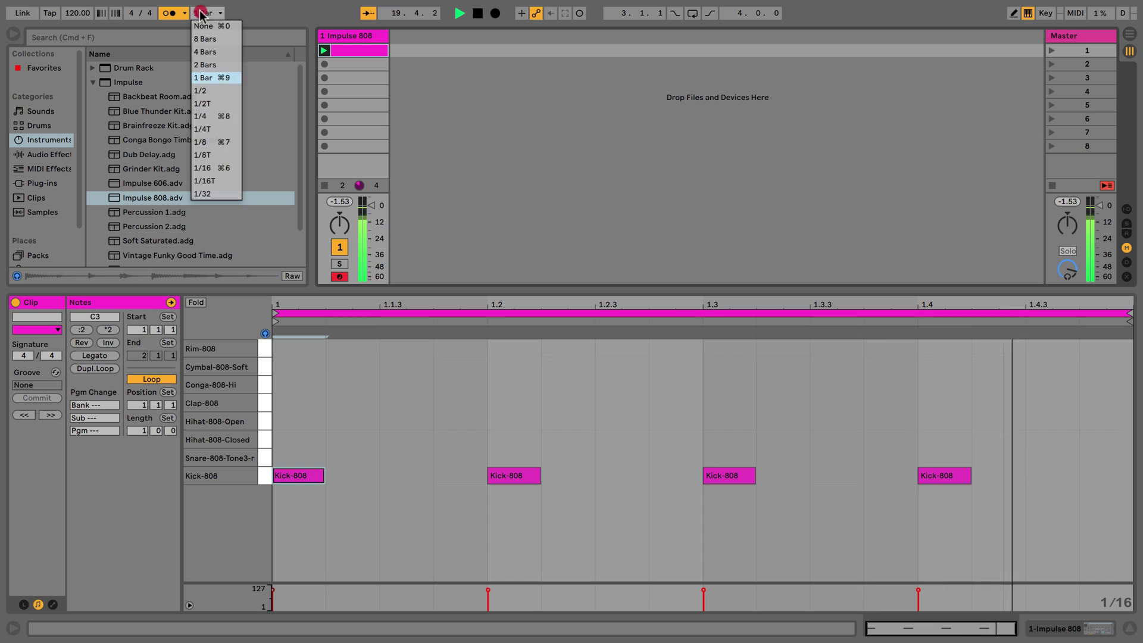
pyautogui.click(204, 77)
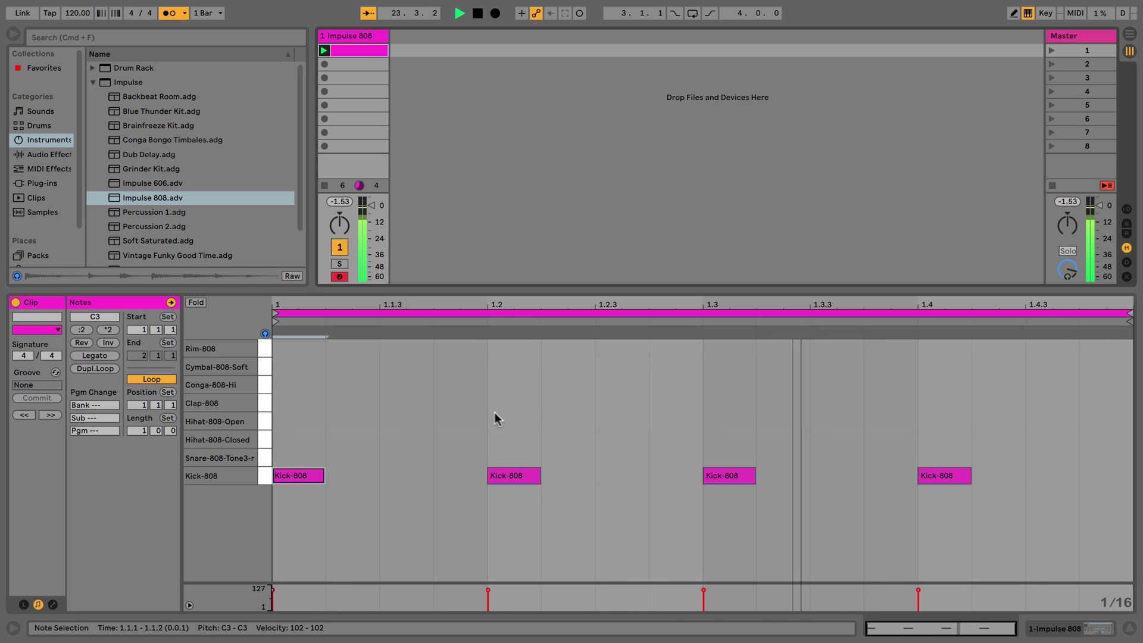
# - Audition the Clap-808 sound and add Clap-808 notes on beats 1.2 and 1.4
pyautogui.click(254, 407)
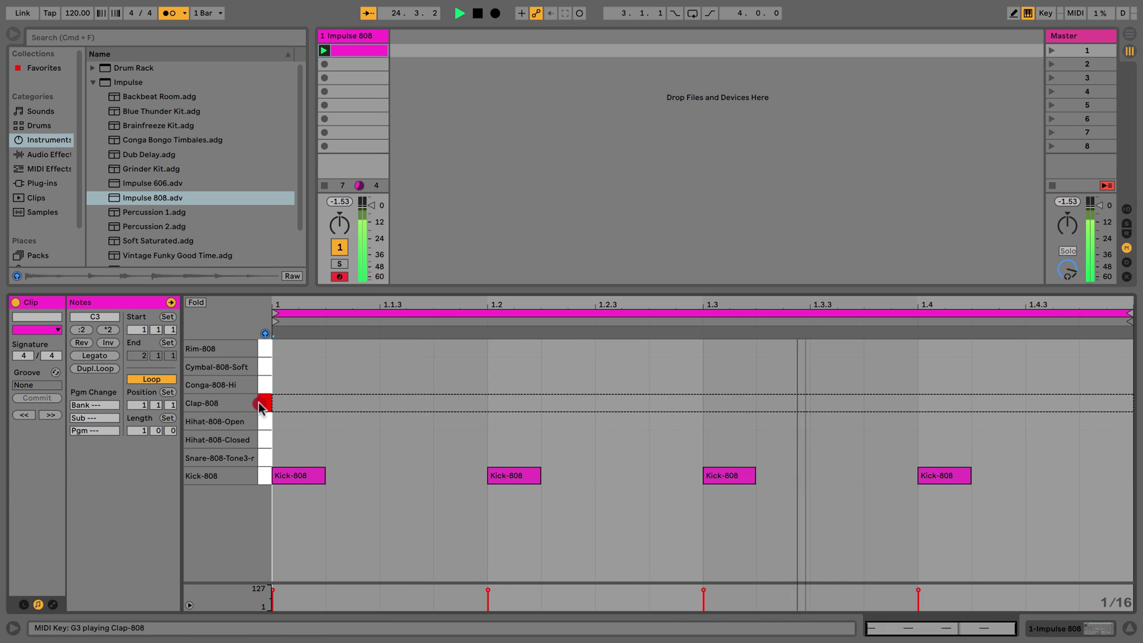
pyautogui.doubleClick(508, 403)
pyautogui.doubleClick(968, 403)
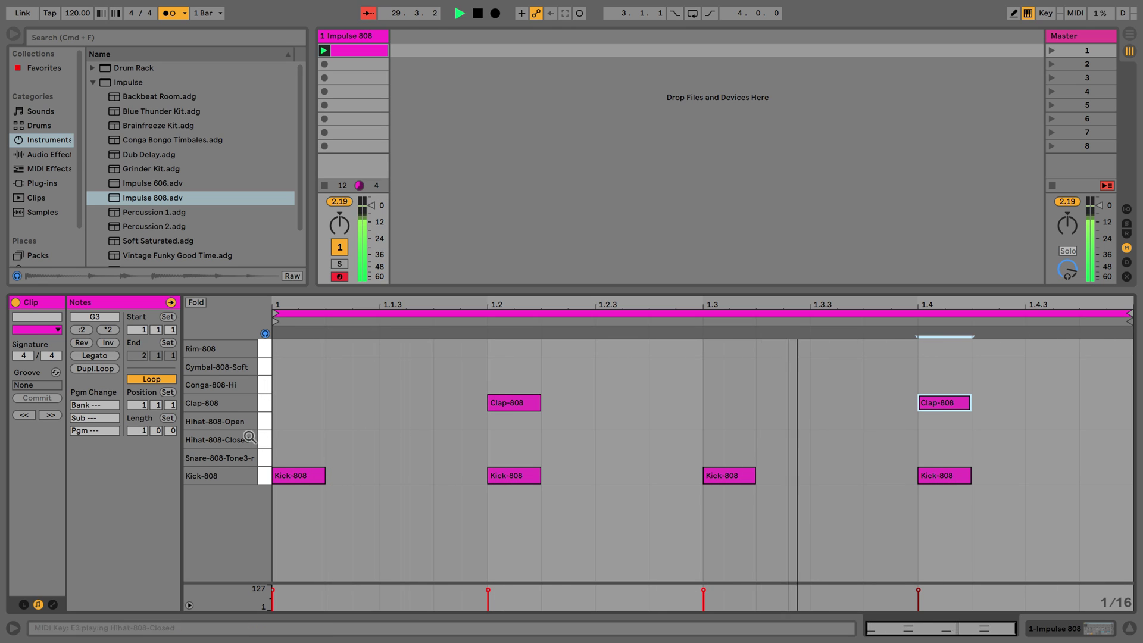
# - Audition the hi-hat sounds and draw sixteenth-note Hihat-808-Closed hits across the whole bar using Draw Mode
pyautogui.click(263, 424)
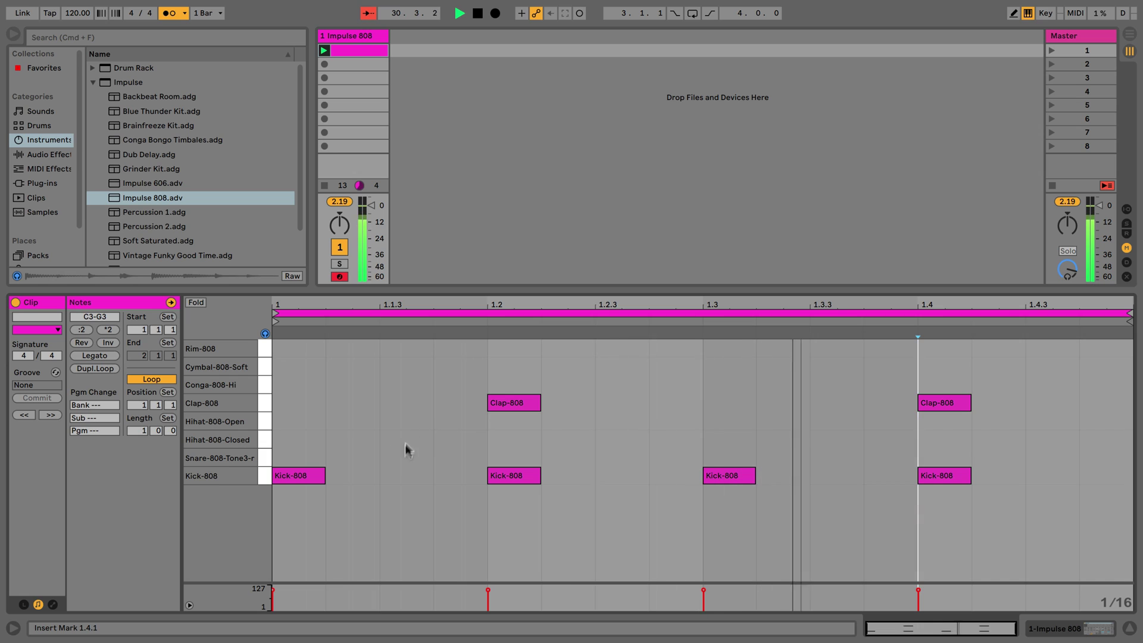
pyautogui.click(268, 441)
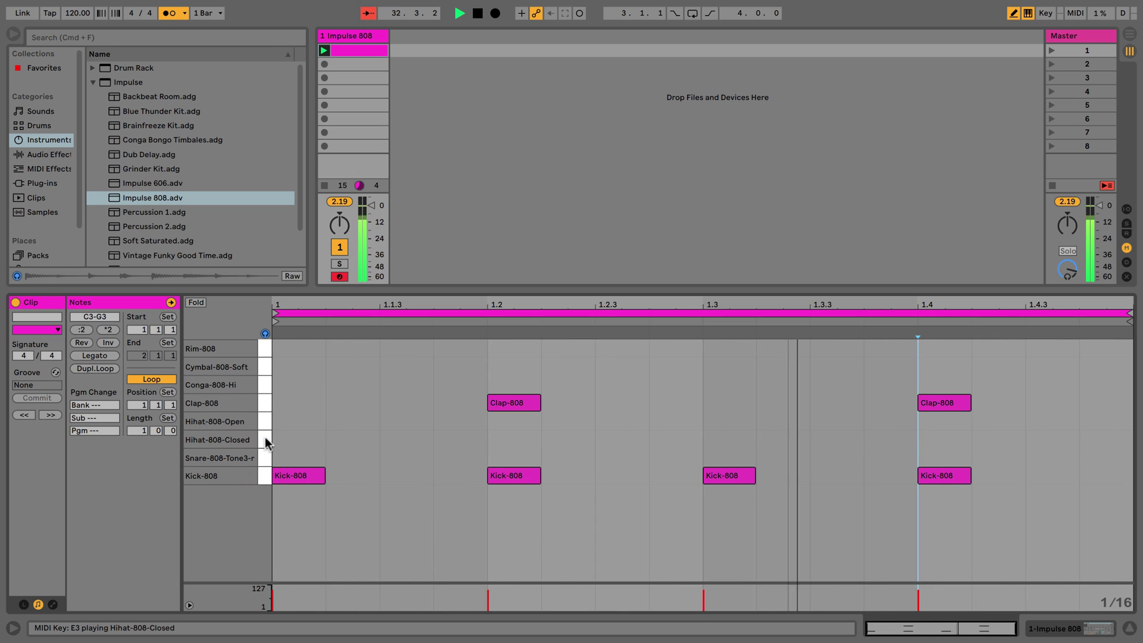
pyautogui.press('b')
pyautogui.moveTo(286, 438); pyautogui.dragTo(1089, 442)
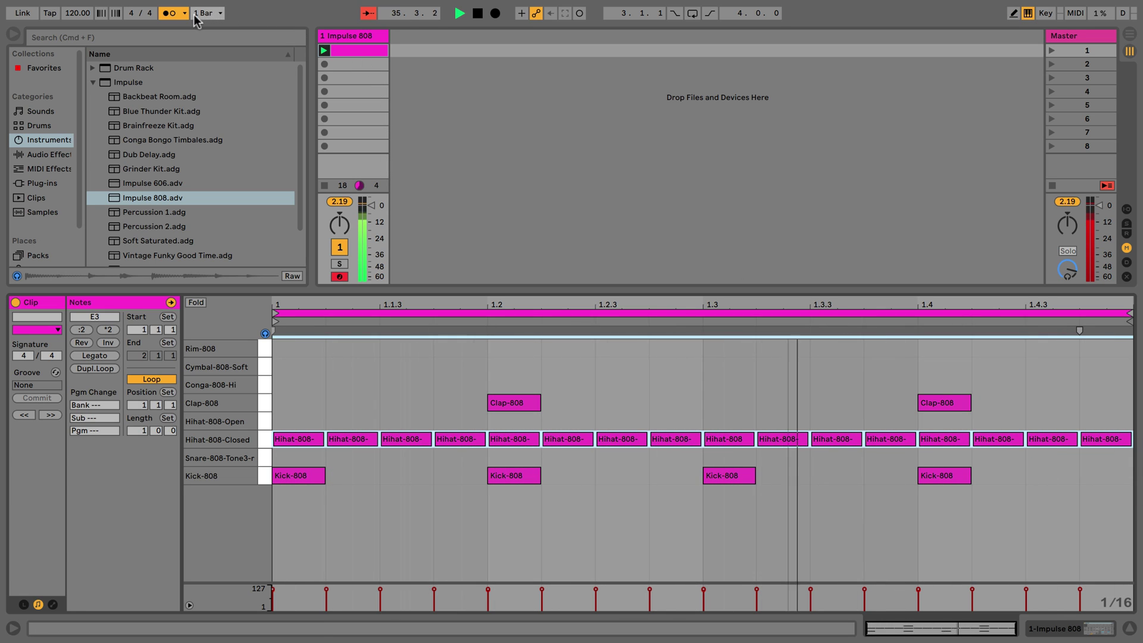
# - Turn off the metronome, enlarge the velocity lane under the notes and stop playback
pyautogui.click(170, 13)
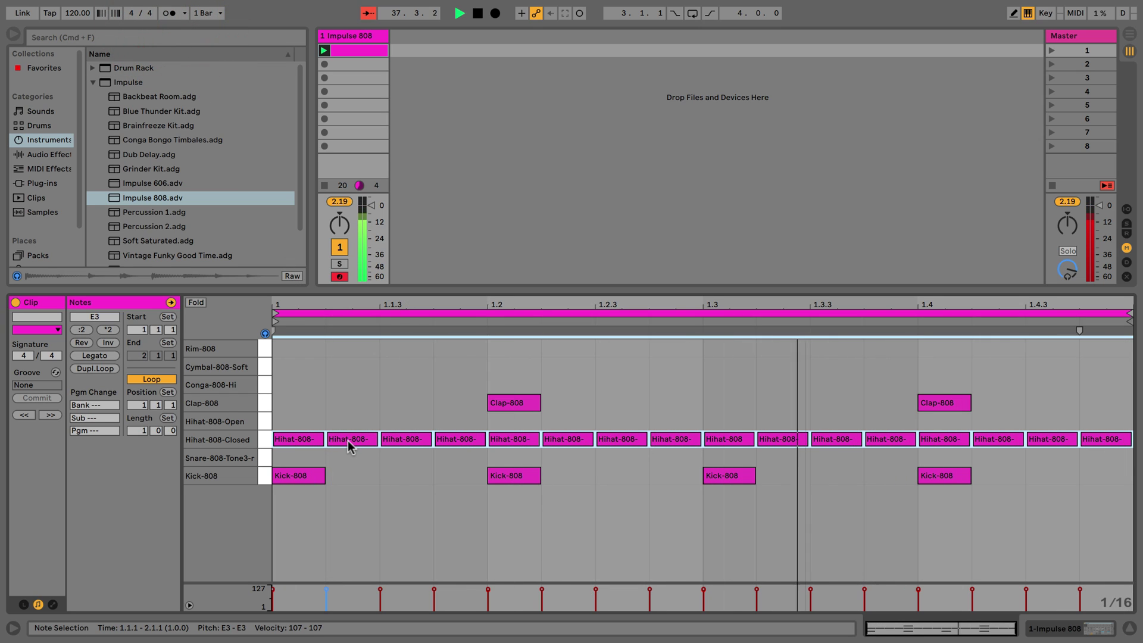
pyautogui.moveTo(335, 583); pyautogui.dragTo(334, 518)
pyautogui.press('space')
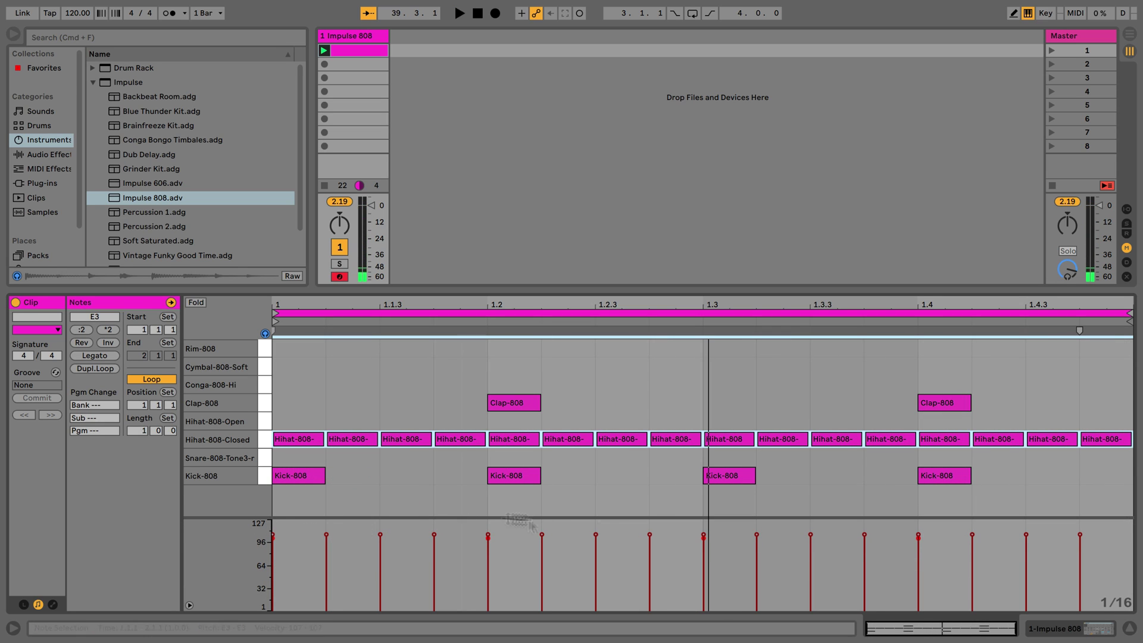
# - Lower the velocity of the closed hi-hat at 1.1.2 to about 61 and that of the one at 1.1.4 even further
pyautogui.click(365, 483)
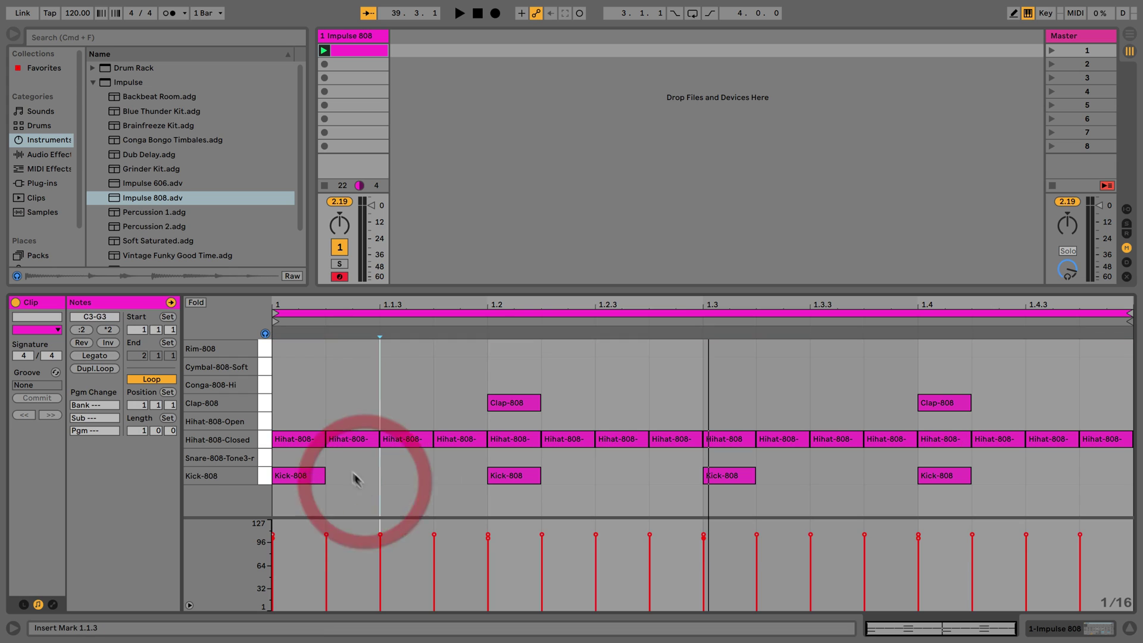
pyautogui.click(298, 440)
pyautogui.click(386, 441)
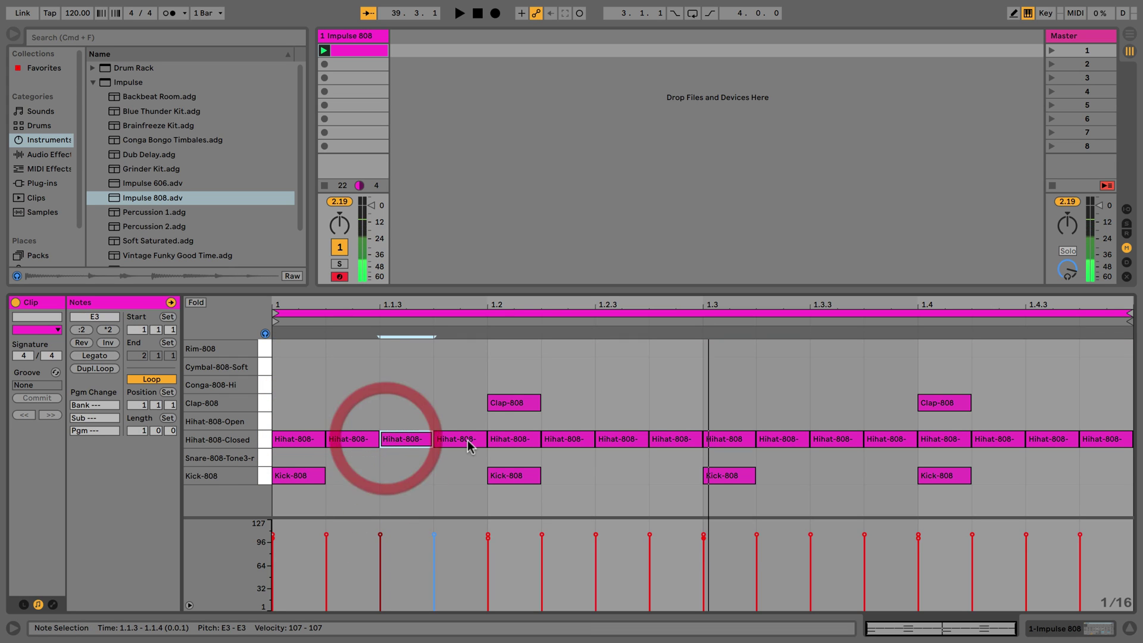
pyautogui.click(468, 441)
pyautogui.click(310, 440)
pyautogui.click(336, 444)
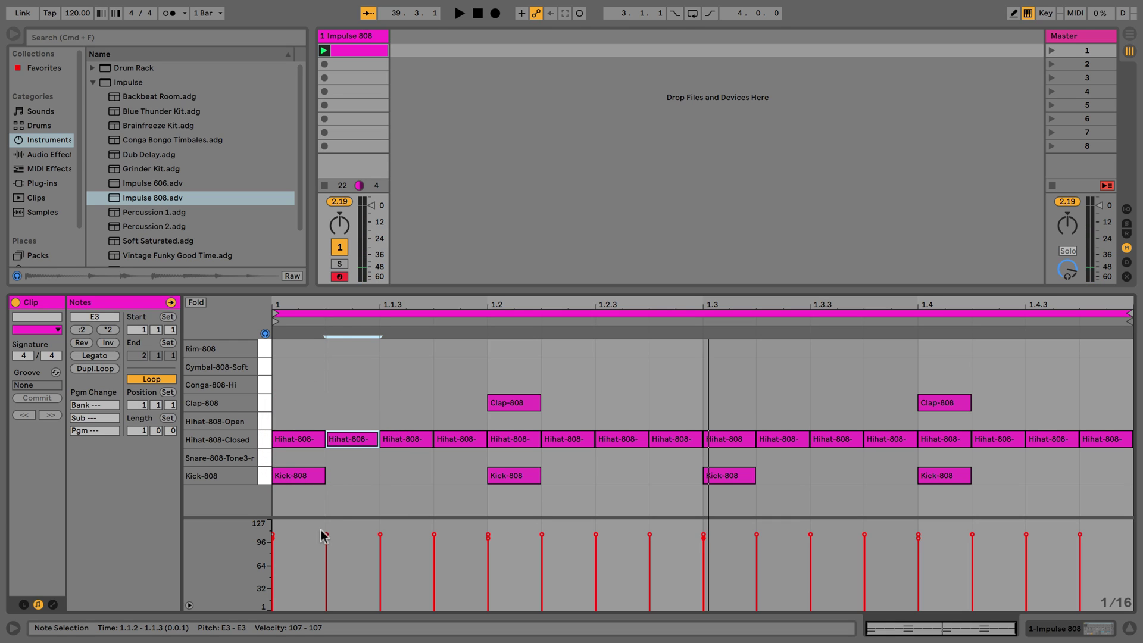
pyautogui.moveTo(326, 535); pyautogui.dragTo(327, 538)
pyautogui.moveTo(434, 535); pyautogui.dragTo(434, 576)
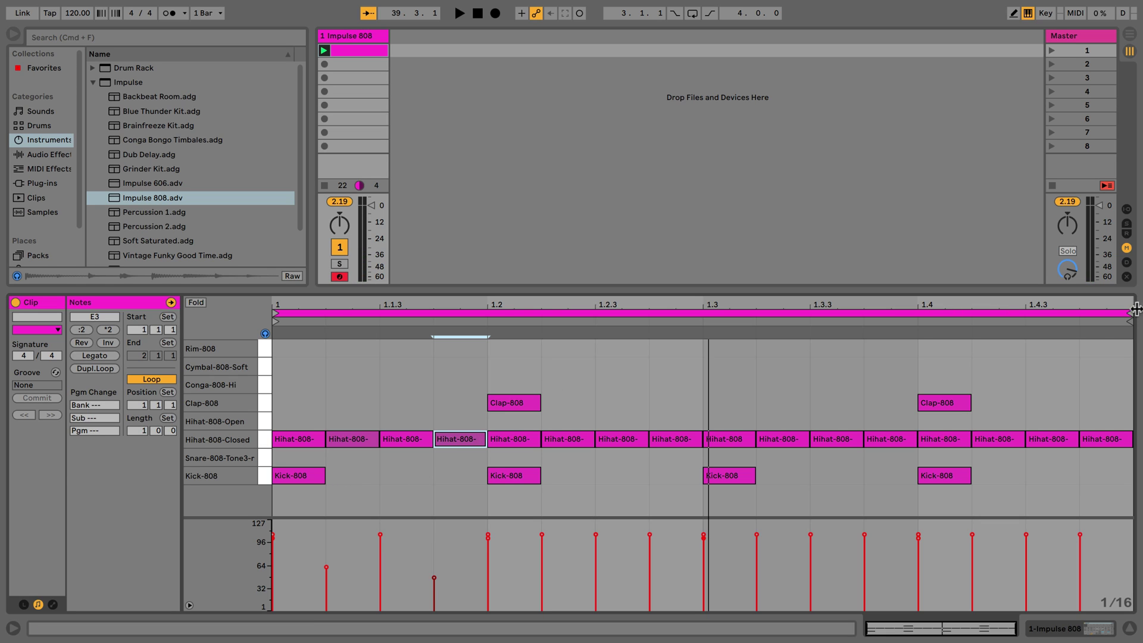
# - Color the Impulse 808 clip red and name it Clip 1
pyautogui.moveTo(1131, 312)
pyautogui.mouseDown()
pyautogui.moveTo(488, 310)
pyautogui.moveTo(1132, 310)
pyautogui.mouseUp()
pyautogui.click(928, 311)
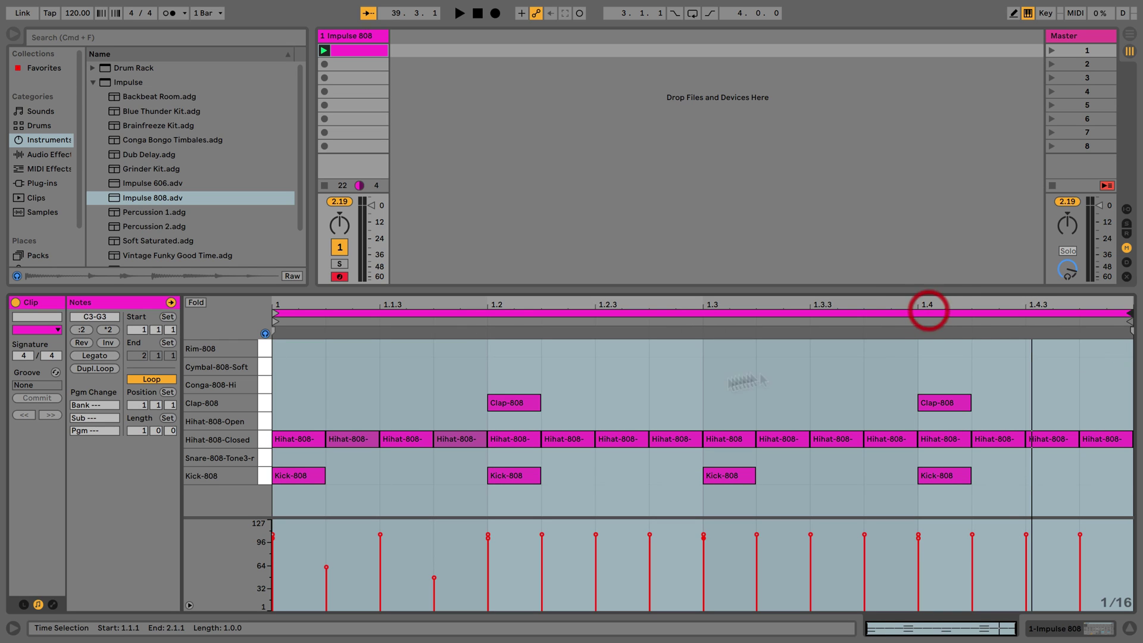
pyautogui.rightClick(345, 58)
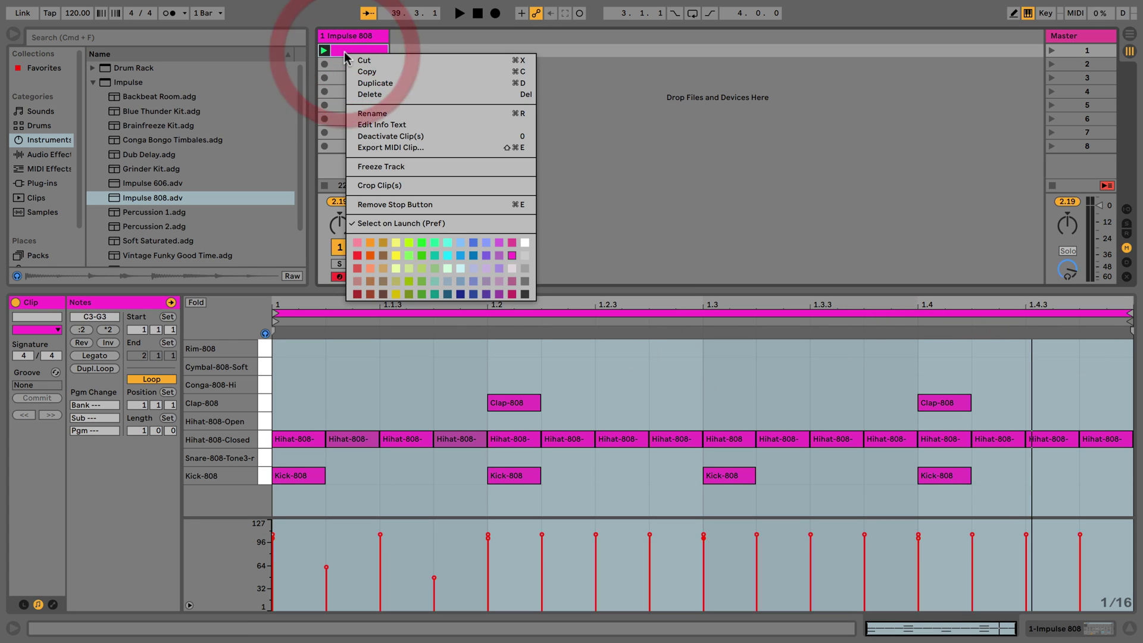
pyautogui.click(360, 257)
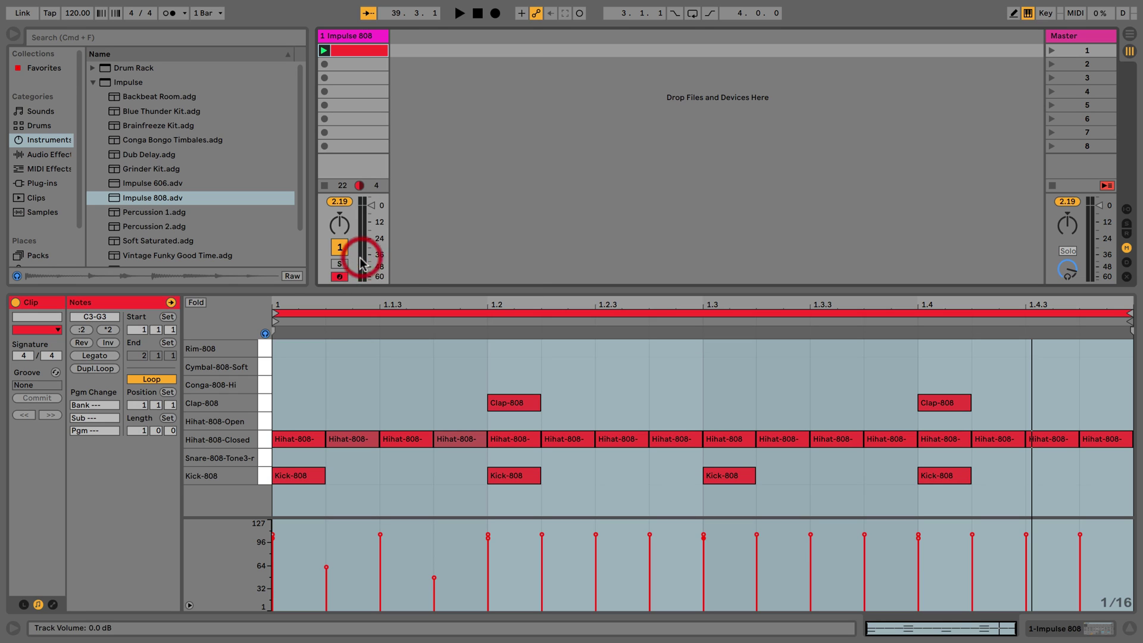
pyautogui.click(358, 52)
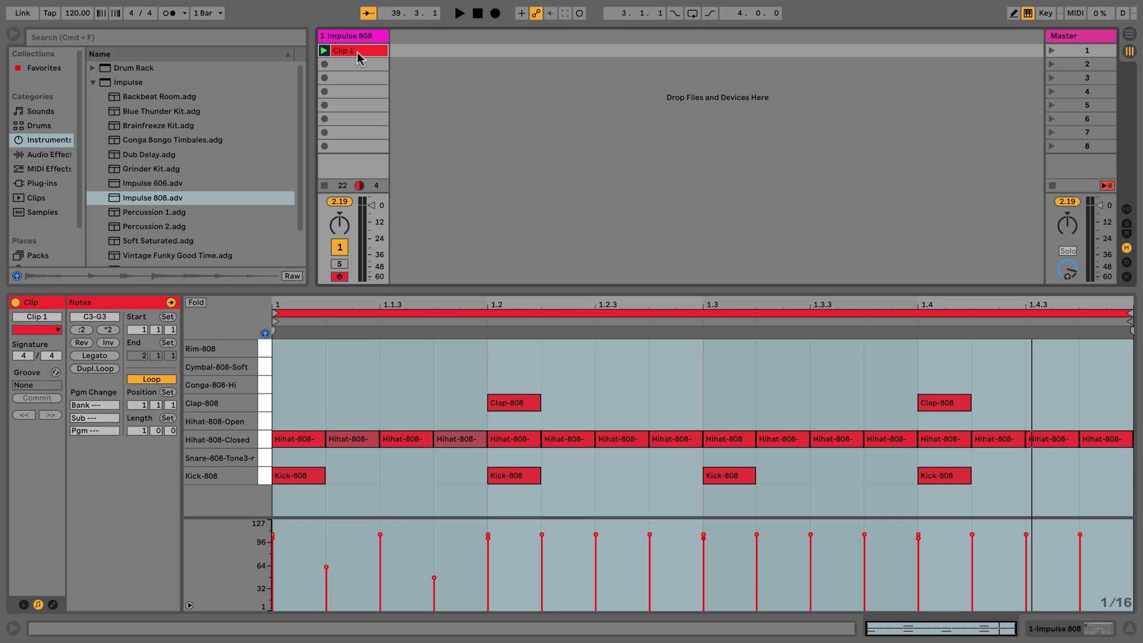
# - While looping only the first beat, set the closed hi-hat velocities to 62 at 1.1.1, 75 at 1.1.2 and 106 at 1.1.3, and raise 1.1.4
pyautogui.moveTo(1128, 314); pyautogui.dragTo(490, 314)
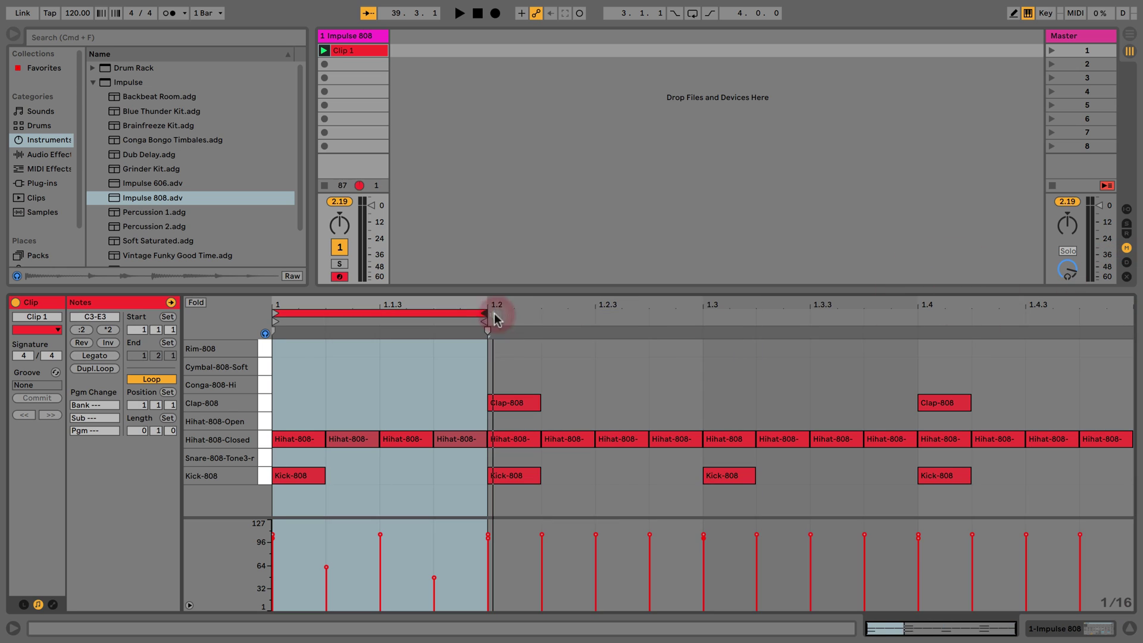
pyautogui.click(325, 51)
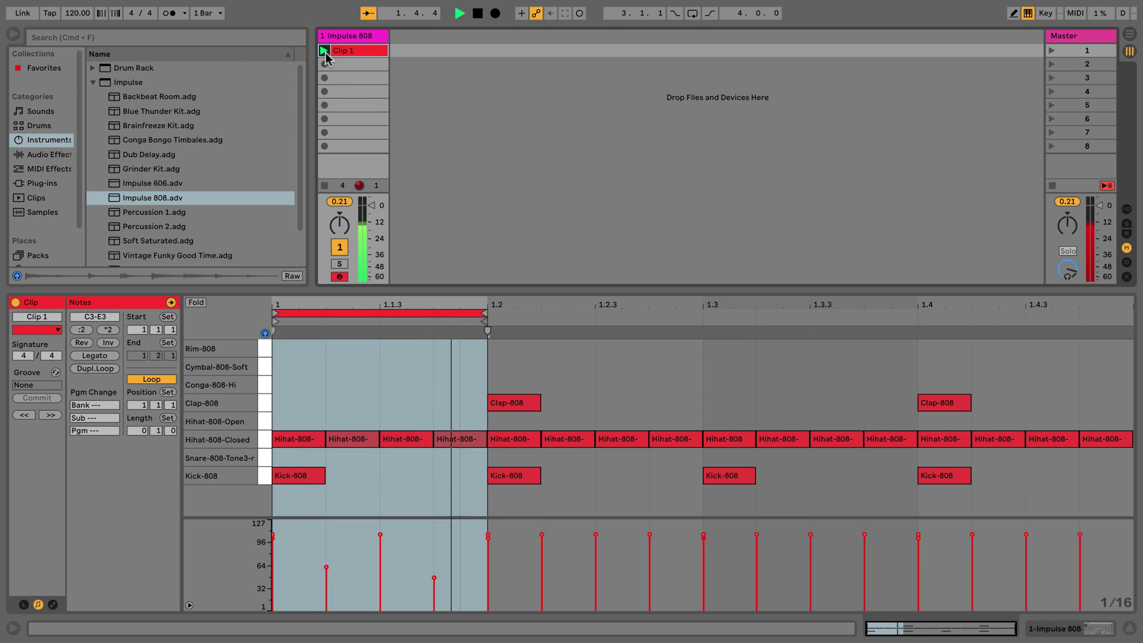
pyautogui.click(327, 569)
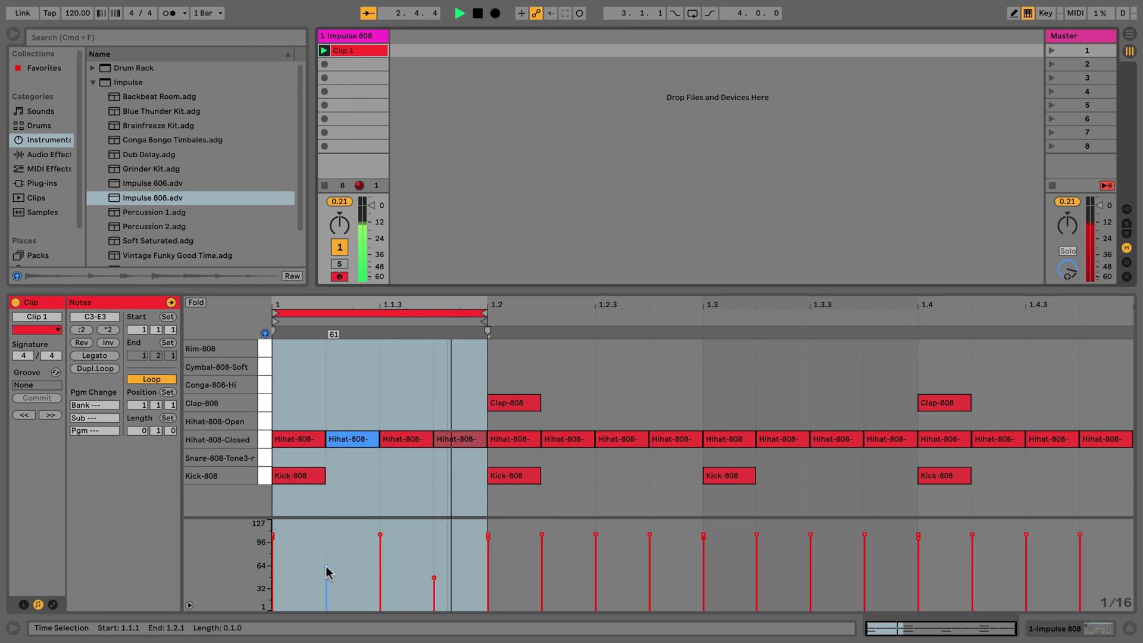
pyautogui.moveTo(327, 573); pyautogui.dragTo(326, 559)
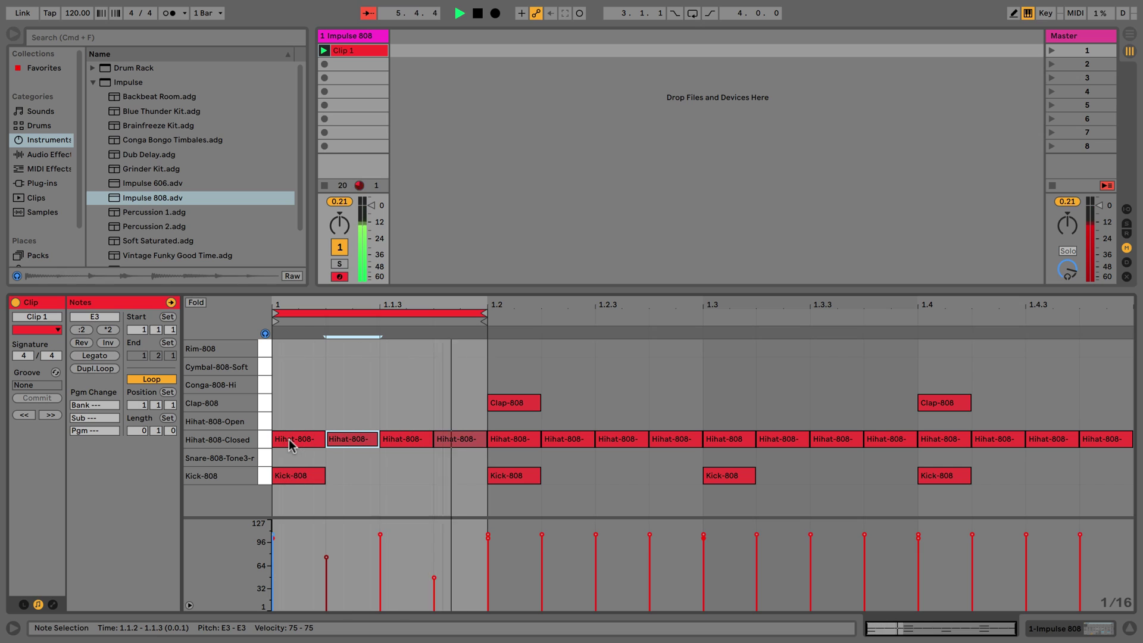
pyautogui.moveTo(290, 444)
pyautogui.mouseDown()
pyautogui.moveTo(290, 465)
pyautogui.moveTo(327, 447)
pyautogui.mouseUp()
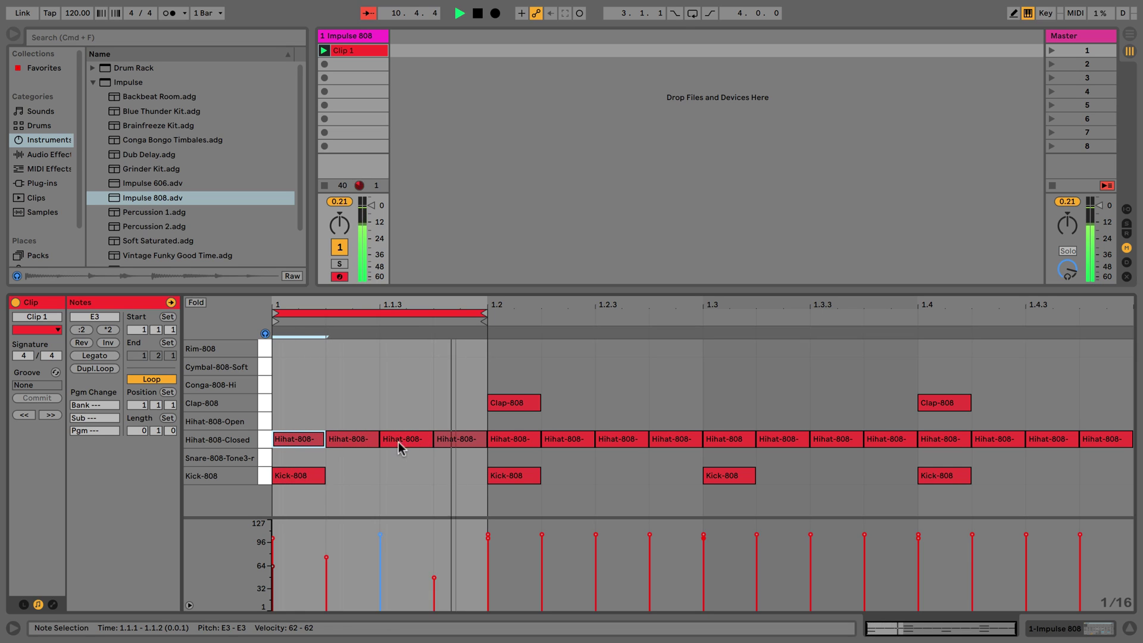
pyautogui.moveTo(457, 441); pyautogui.dragTo(404, 445)
pyautogui.press('space')
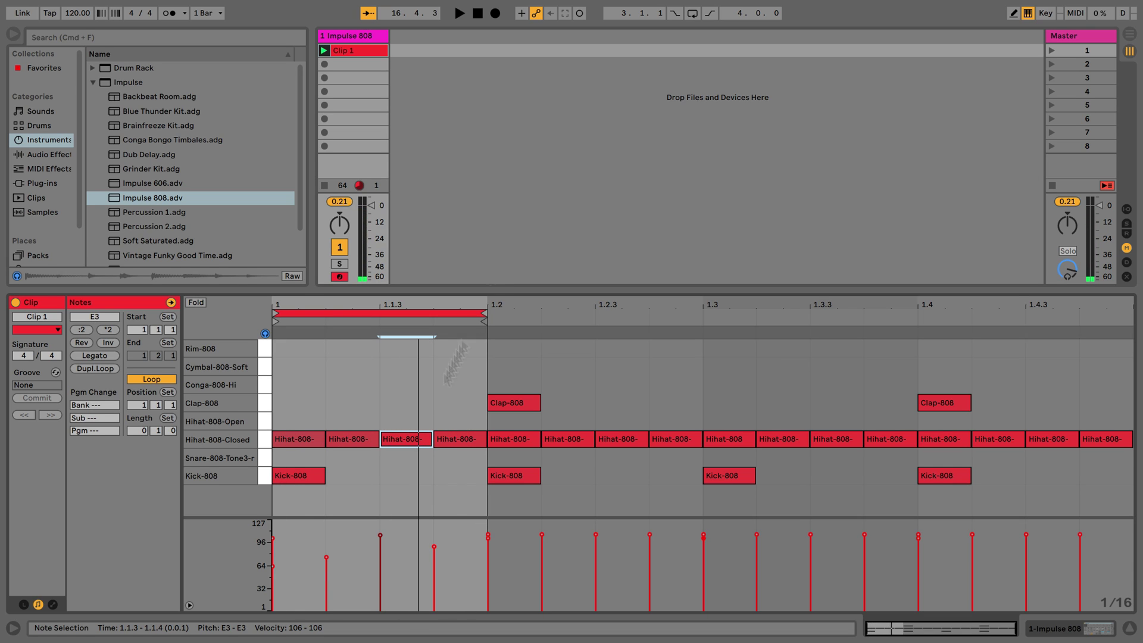
# - Extend the loop to the full bar and delete all closed hi-hats from 1.2.1 through 1.4.4
pyautogui.moveTo(481, 313); pyautogui.dragTo(1131, 313)
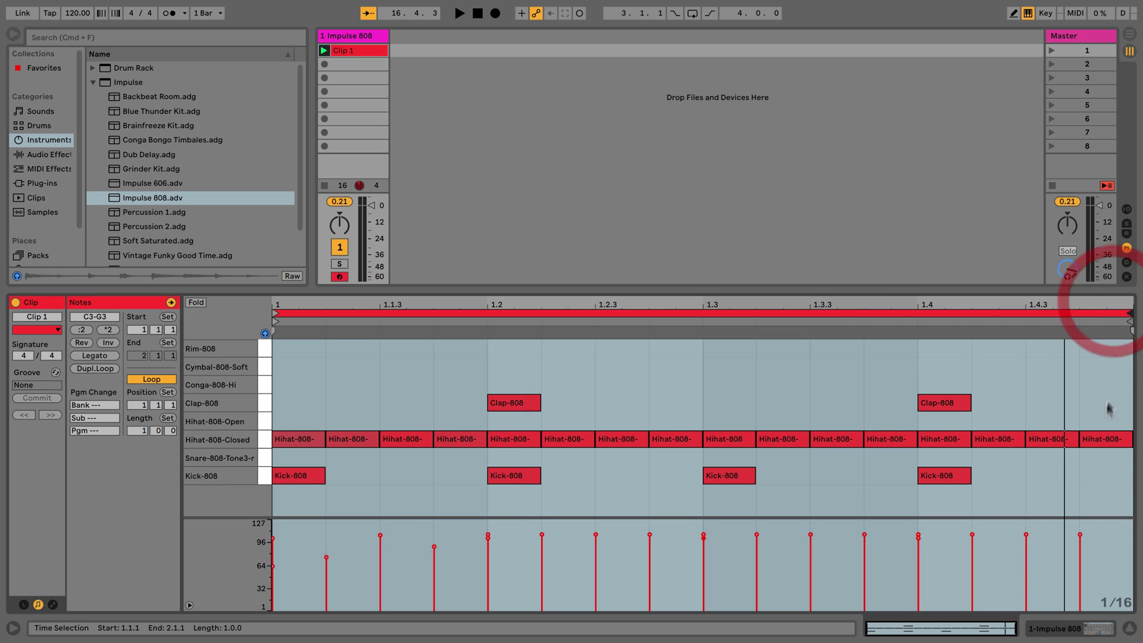
pyautogui.click(1106, 439)
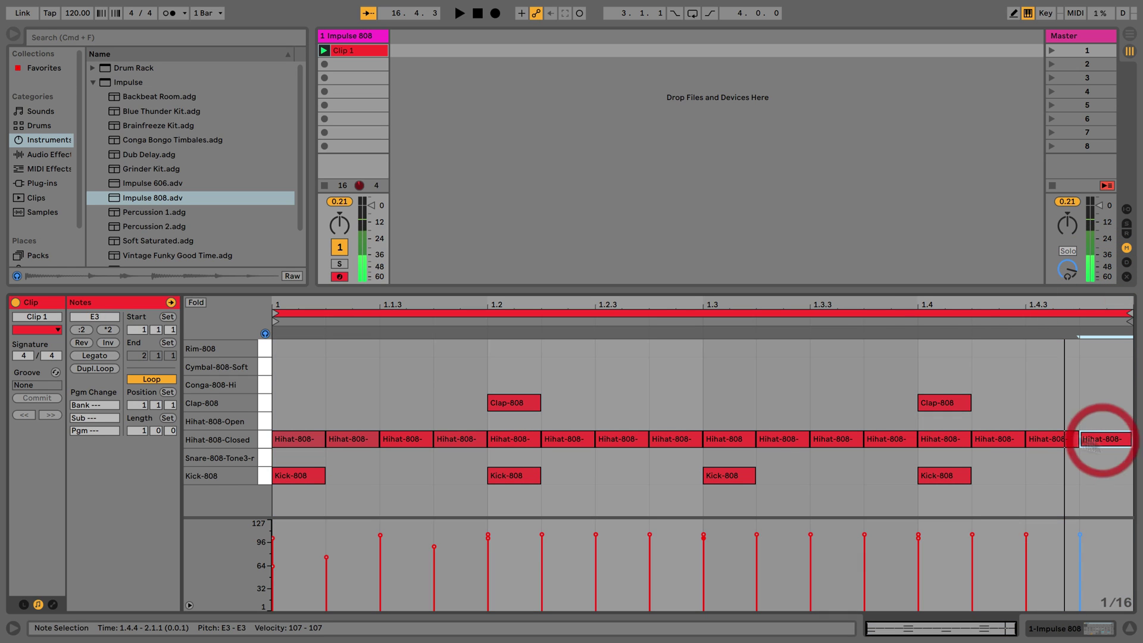
pyautogui.keyDown('shift'); pyautogui.click(510, 440); pyautogui.keyUp('shift')
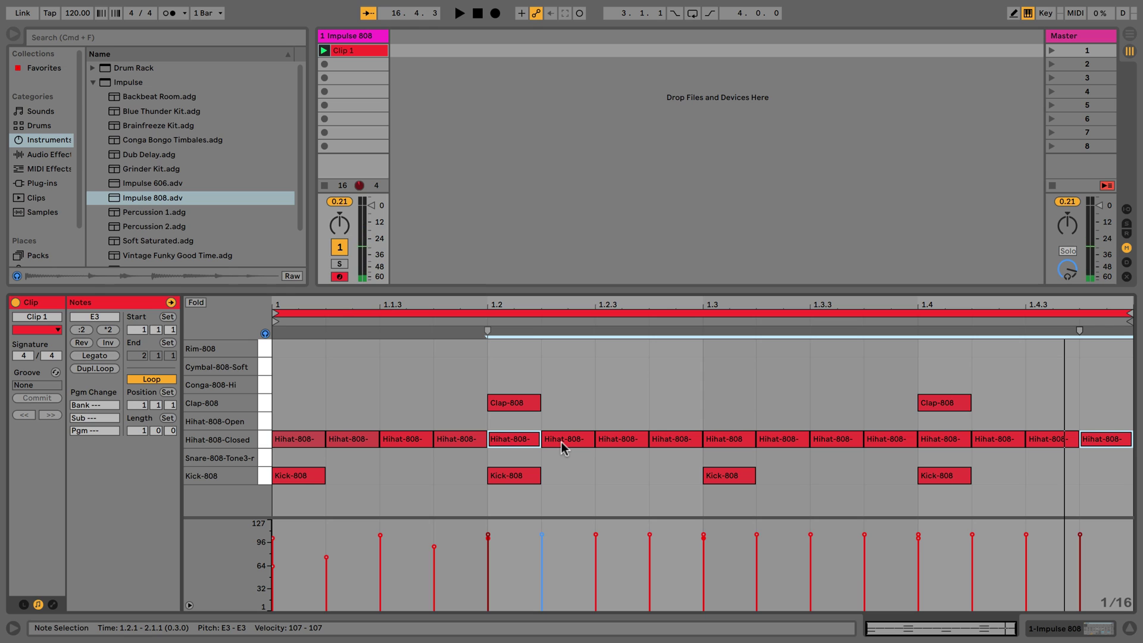
pyautogui.press('Delete')
pyautogui.moveTo(532, 440); pyautogui.dragTo(1066, 429)
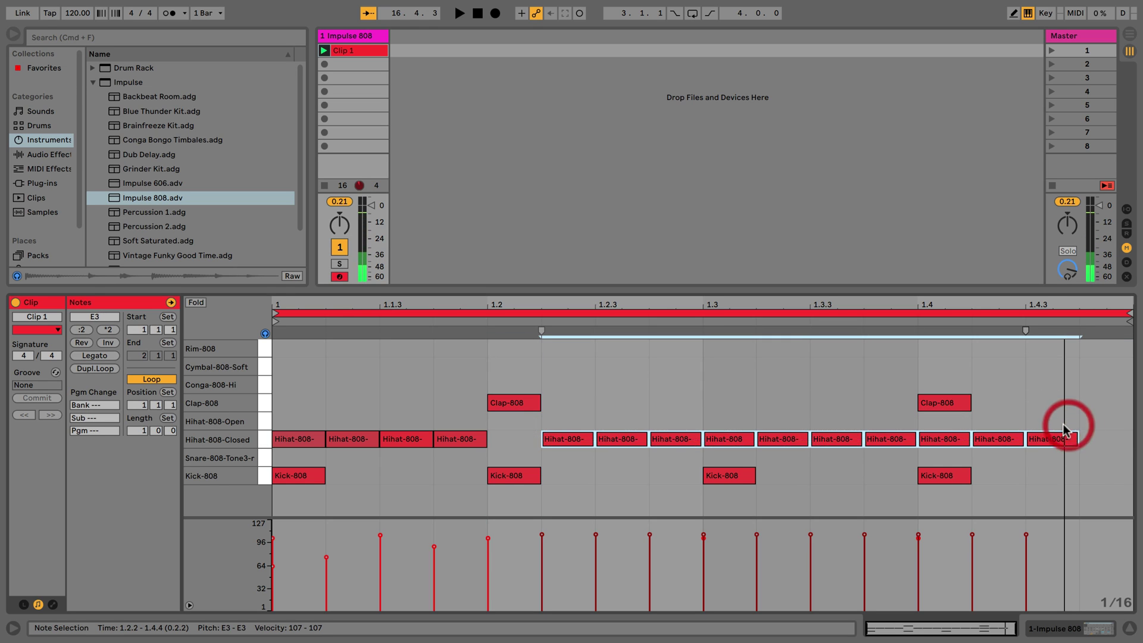
pyautogui.press('Delete')
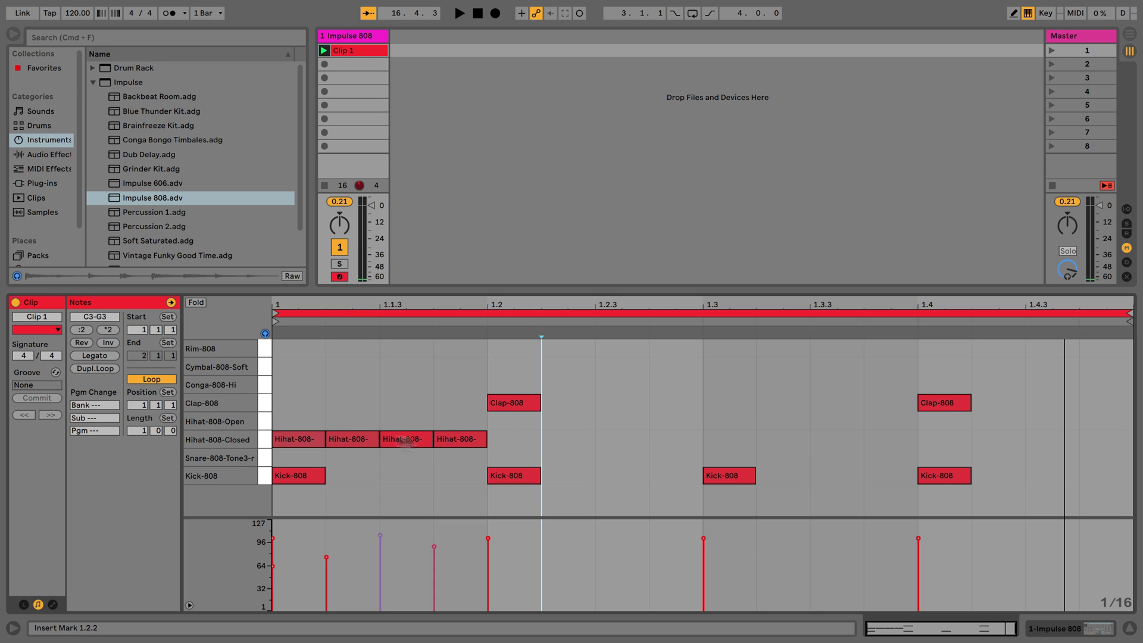
# - Copy the four closed hi-hats of the first beat and paste them at 1.2.1
pyautogui.moveTo(280, 426); pyautogui.dragTo(484, 447)
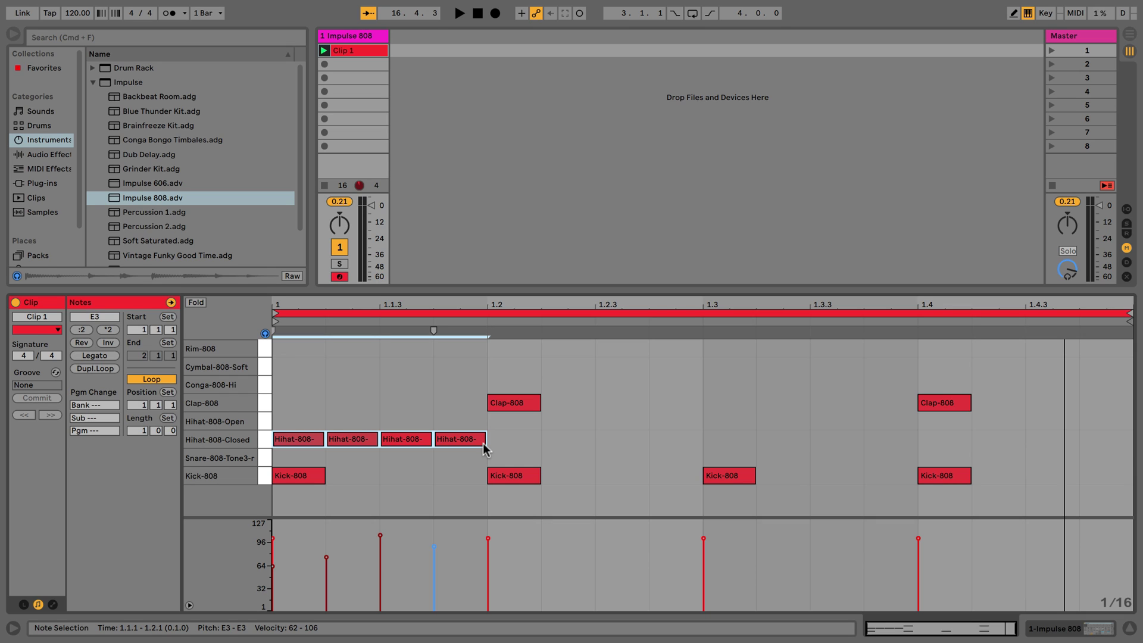
pyautogui.press('super+c')
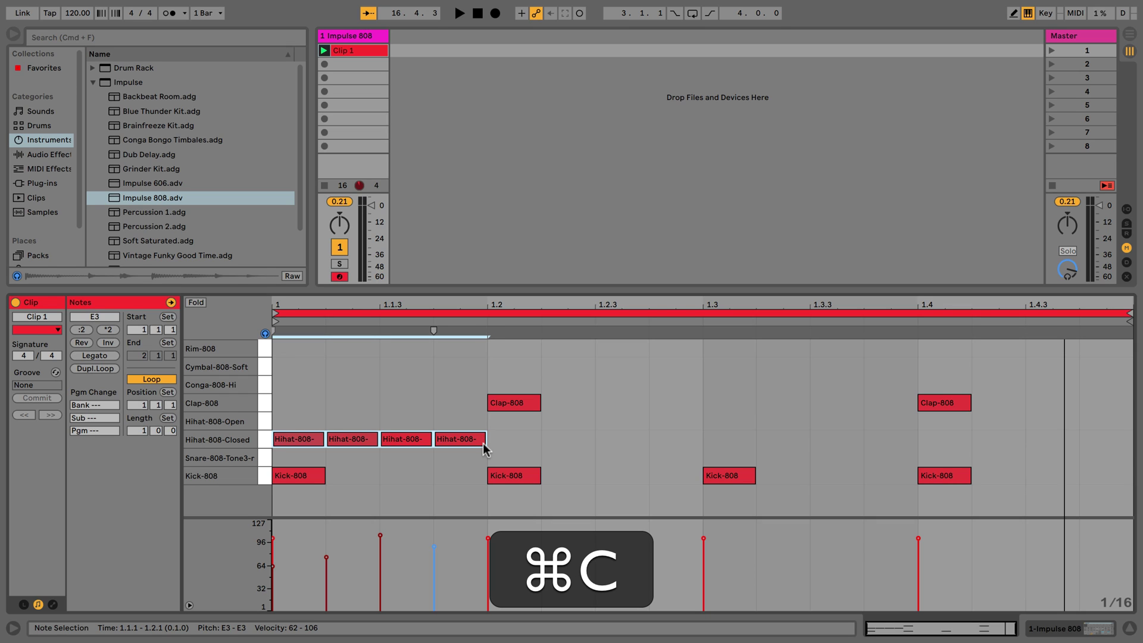
pyautogui.click(491, 356)
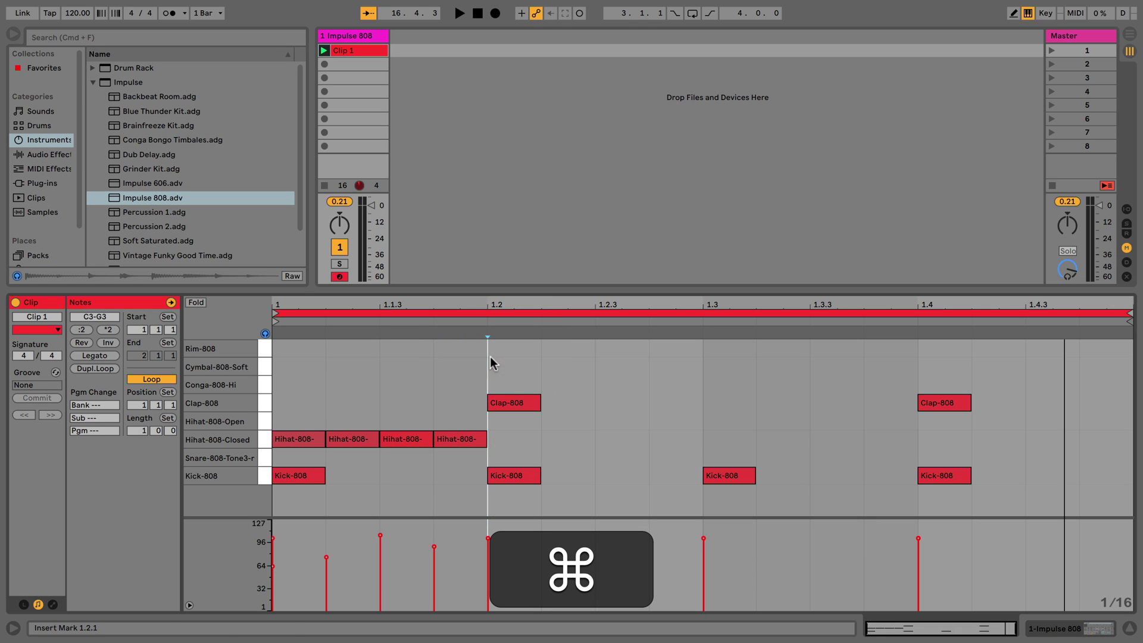
pyautogui.press('super+v')
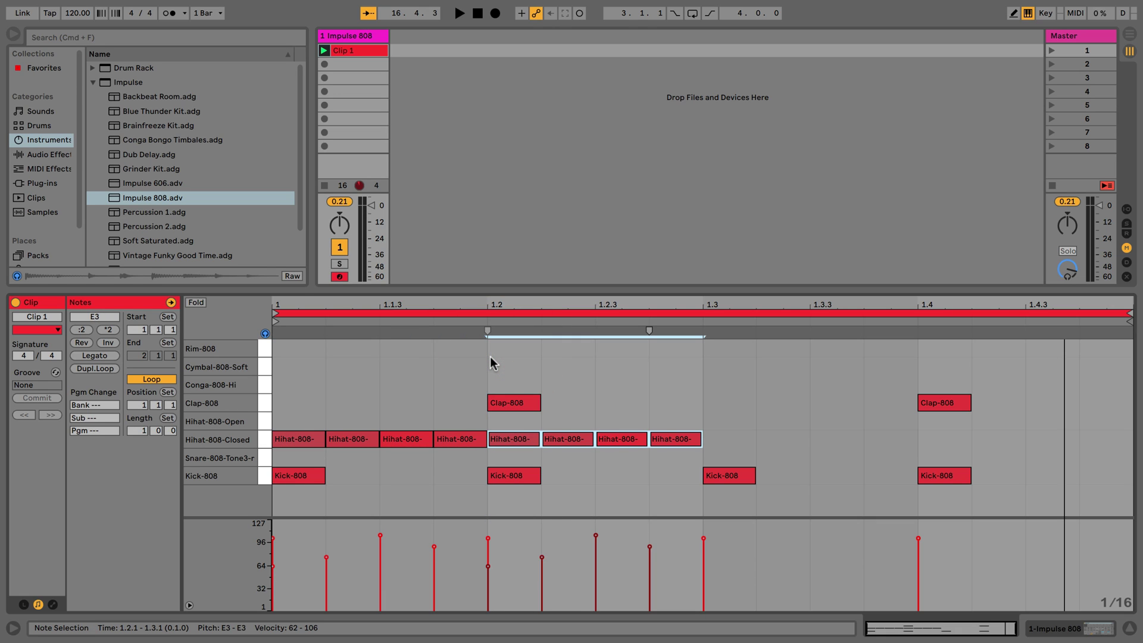
# - Try copying the closed hi-hats across beats 3 and 4, and undo that copy
pyautogui.moveTo(694, 418); pyautogui.dragTo(725, 439)
pyautogui.press('alt')
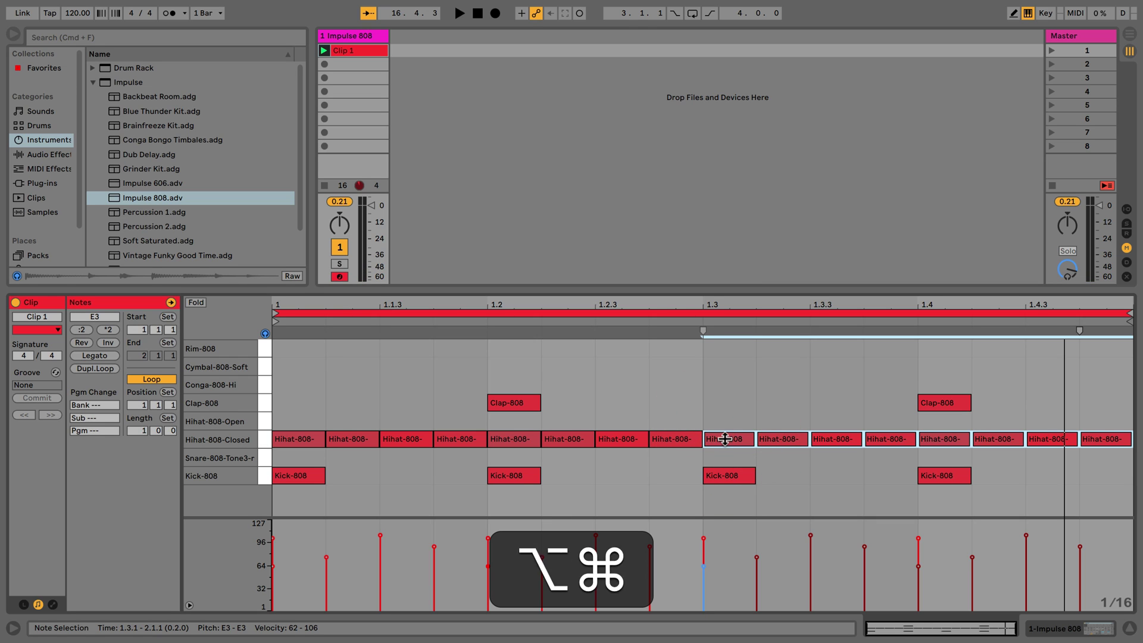
pyautogui.press('super+z')
# - Duplicate the eight closed hi-hats of beats 1 and 2 so they also fill beats 3 and 4
pyautogui.moveTo(698, 425); pyautogui.dragTo(283, 443)
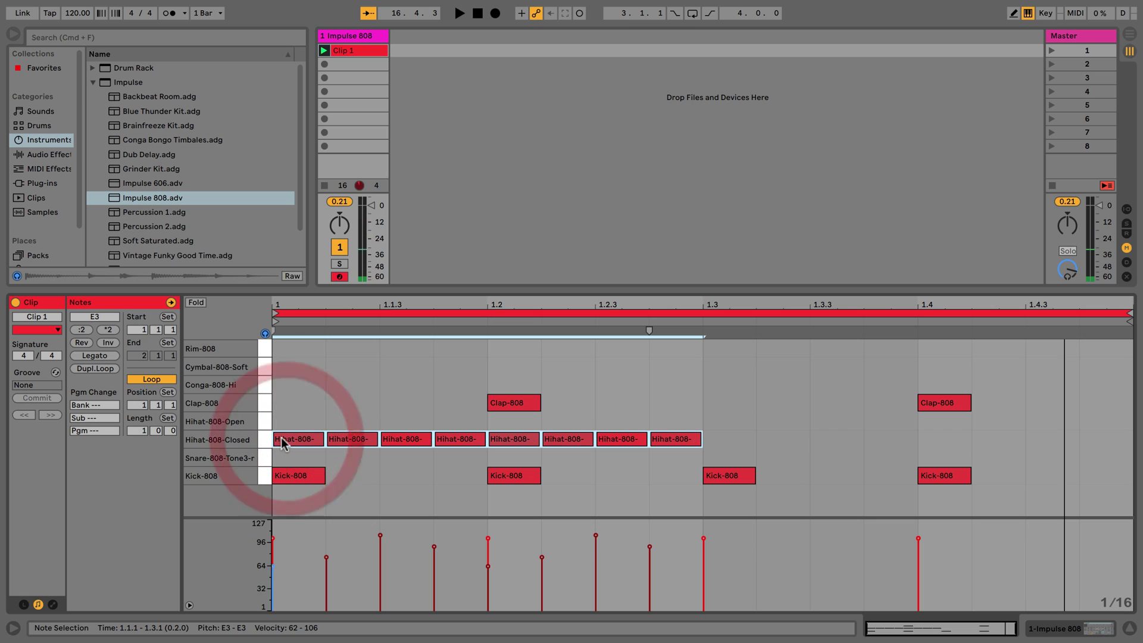
pyautogui.press('super+d')
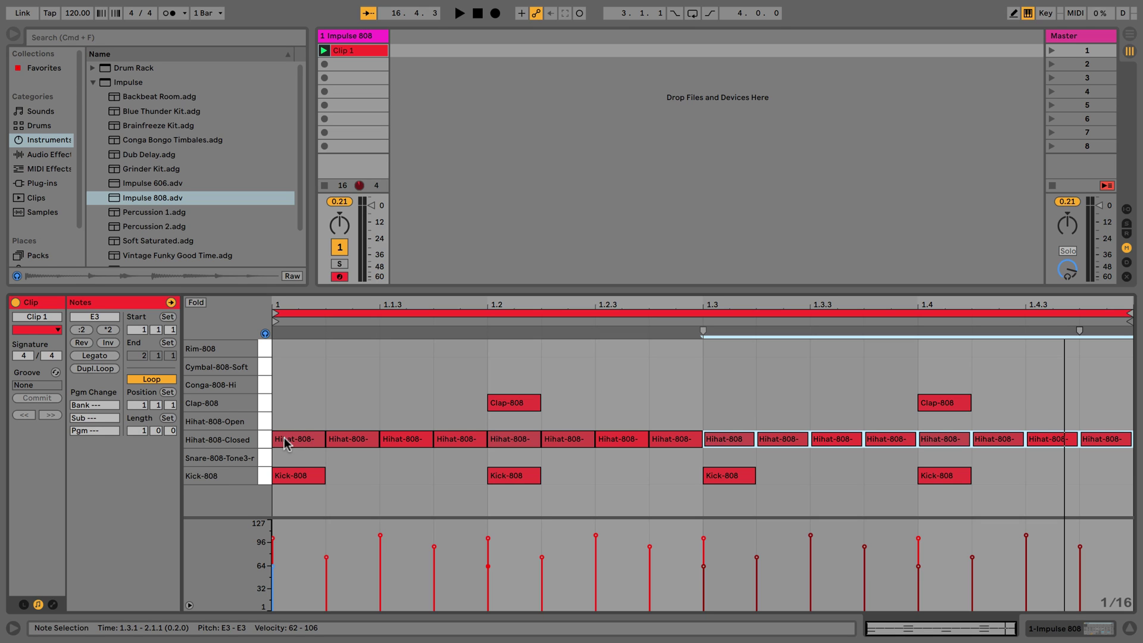
pyautogui.click(317, 409)
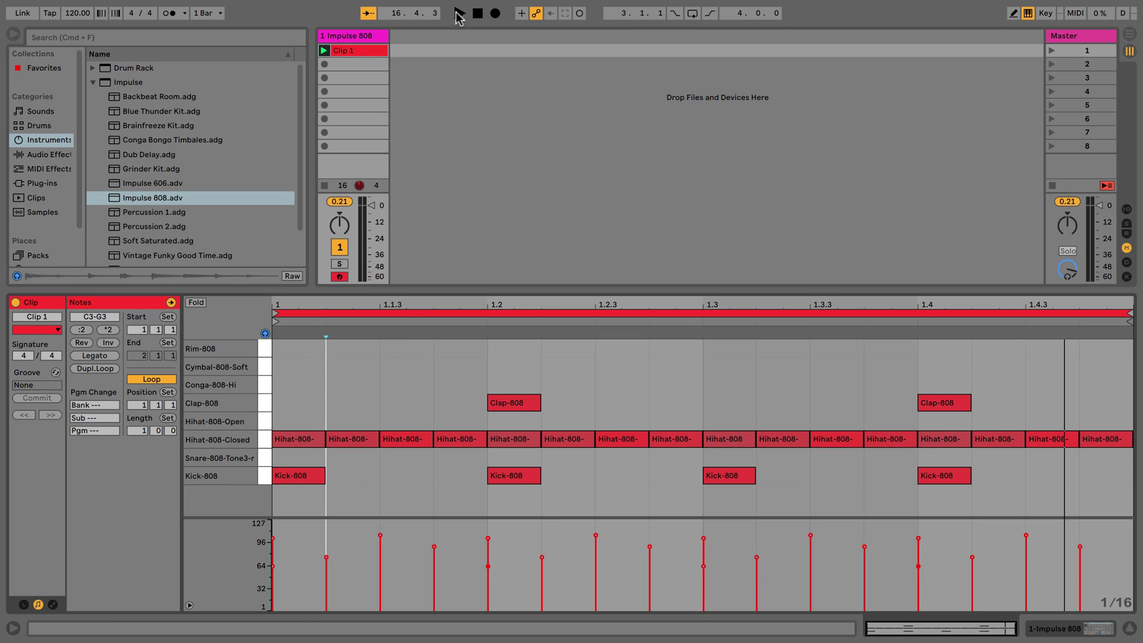
# - During playback, add a Snare-808 note at 1.2.1 and nudge it slightly ahead of the beat, off the grid
pyautogui.click(459, 13)
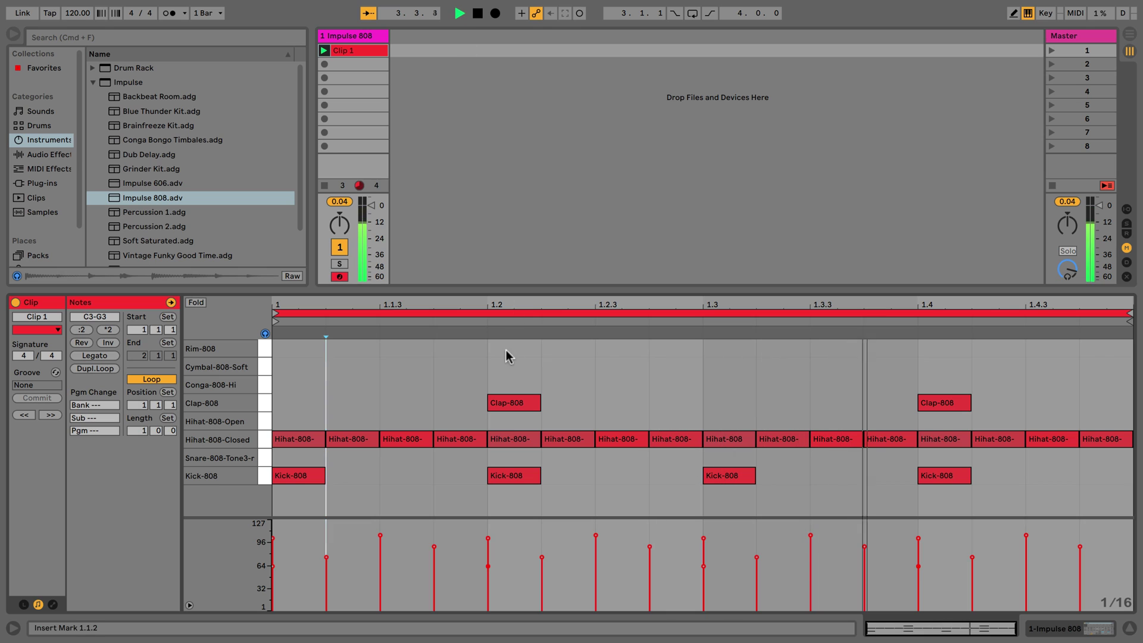
pyautogui.doubleClick(485, 460)
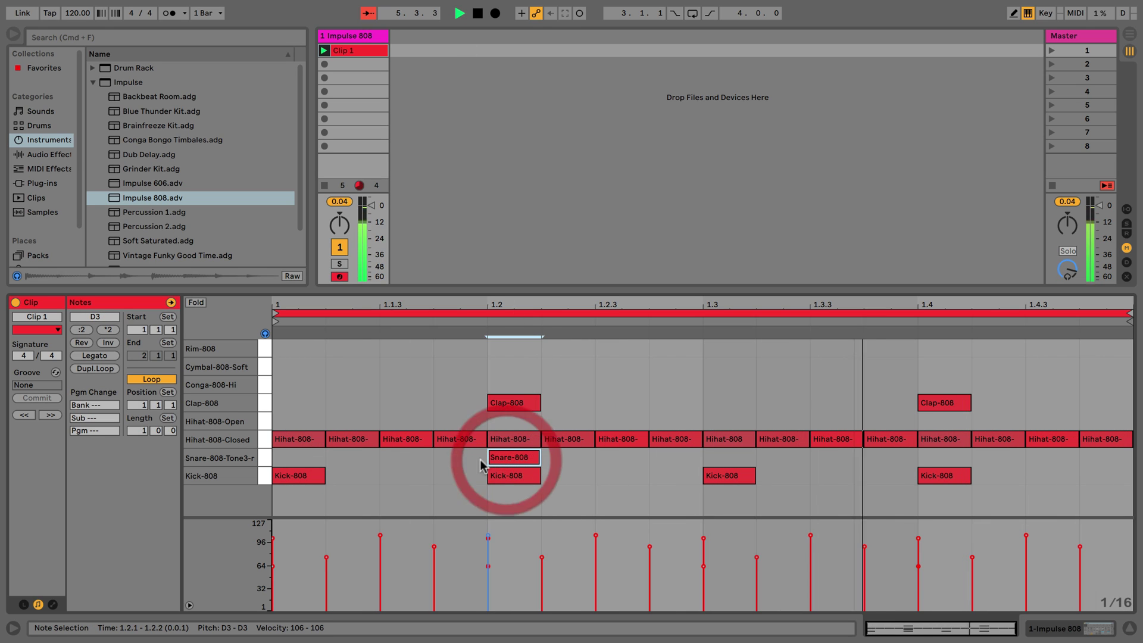
pyautogui.moveTo(494, 460); pyautogui.dragTo(505, 459)
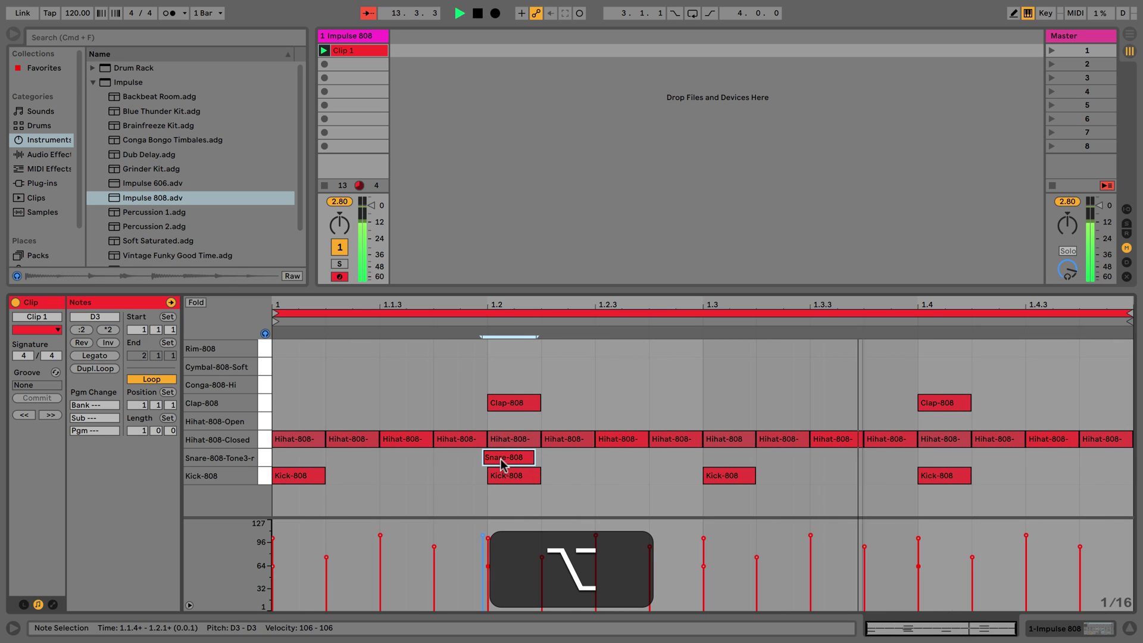
pyautogui.keyDown('alt'); pyautogui.click(501, 459); pyautogui.keyUp('alt')
pyautogui.moveTo(502, 459); pyautogui.dragTo(494, 461)
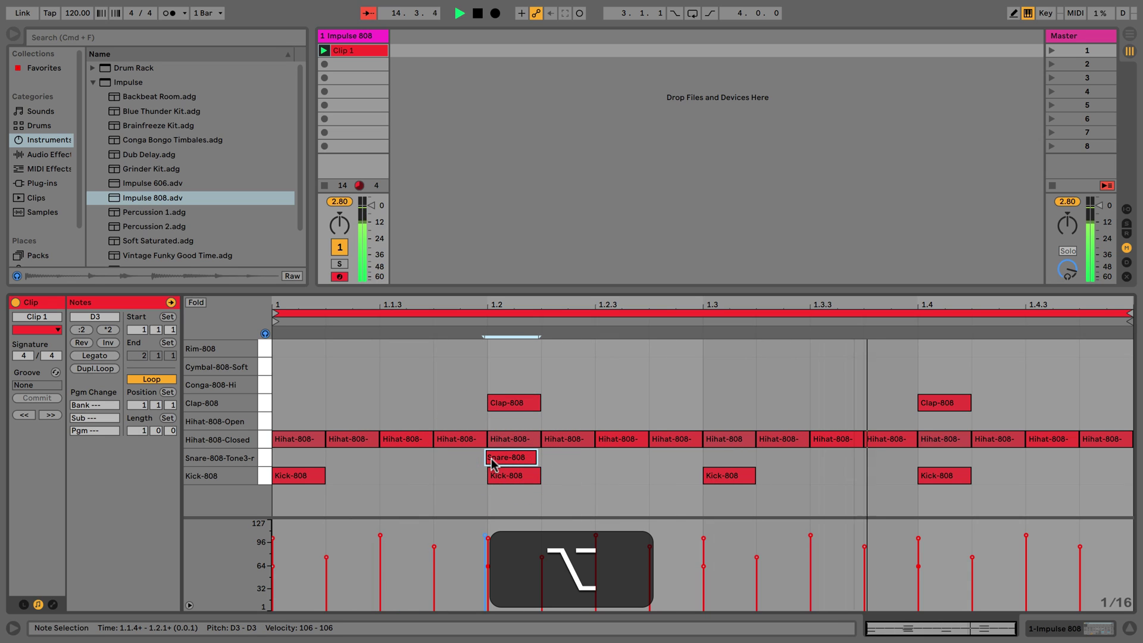
pyautogui.hotkey('alt', 'space')
# - Duplicate the snare row from 1.1.1 to 1.3.1 so the early snare repeats just before 1.4
pyautogui.click(704, 458)
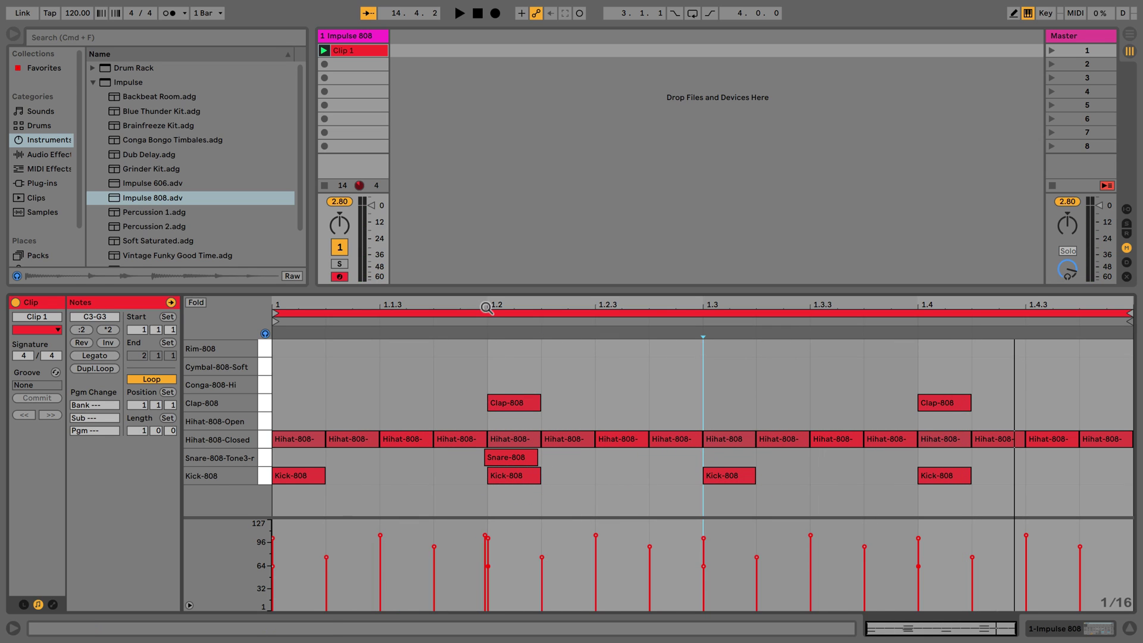
pyautogui.moveTo(486, 307)
pyautogui.mouseDown()
pyautogui.moveTo(487, 352)
pyautogui.moveTo(487, 307)
pyautogui.mouseUp()
pyautogui.moveTo(503, 305)
pyautogui.mouseDown()
pyautogui.moveTo(503, 337)
pyautogui.moveTo(503, 308)
pyautogui.mouseUp()
pyautogui.moveTo(707, 464); pyautogui.dragTo(274, 462)
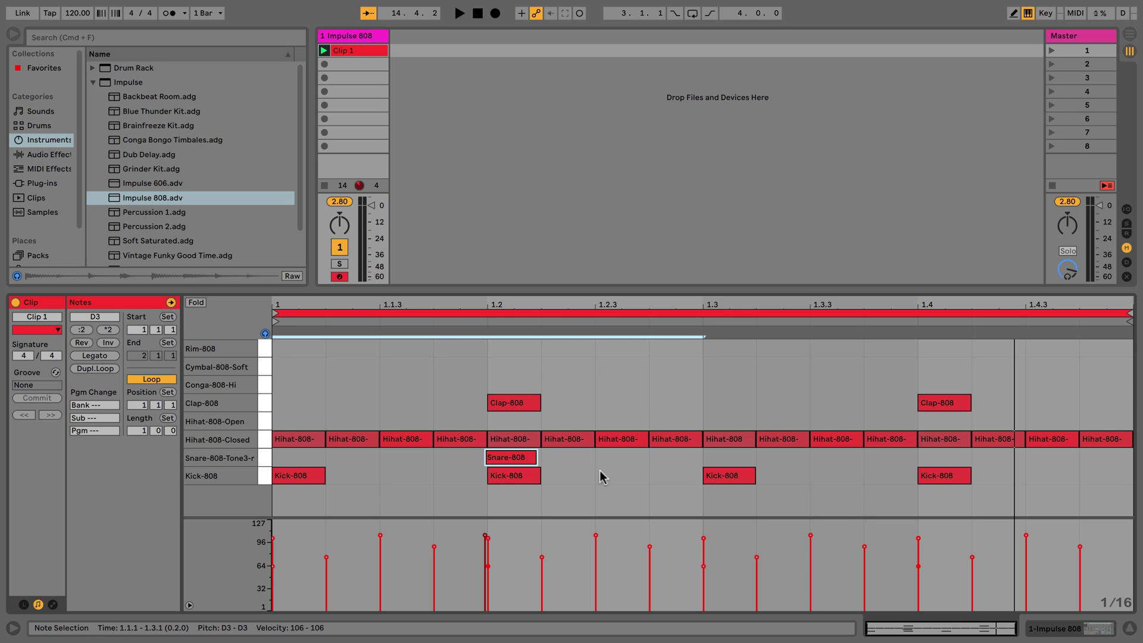
pyautogui.press('super+d')
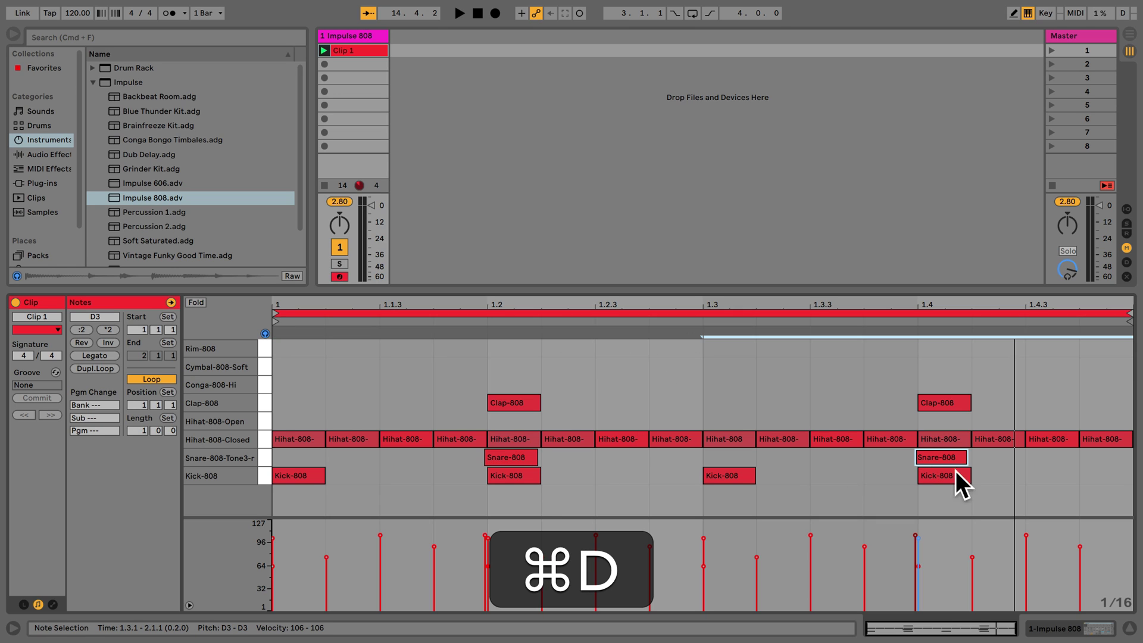
pyautogui.click(862, 459)
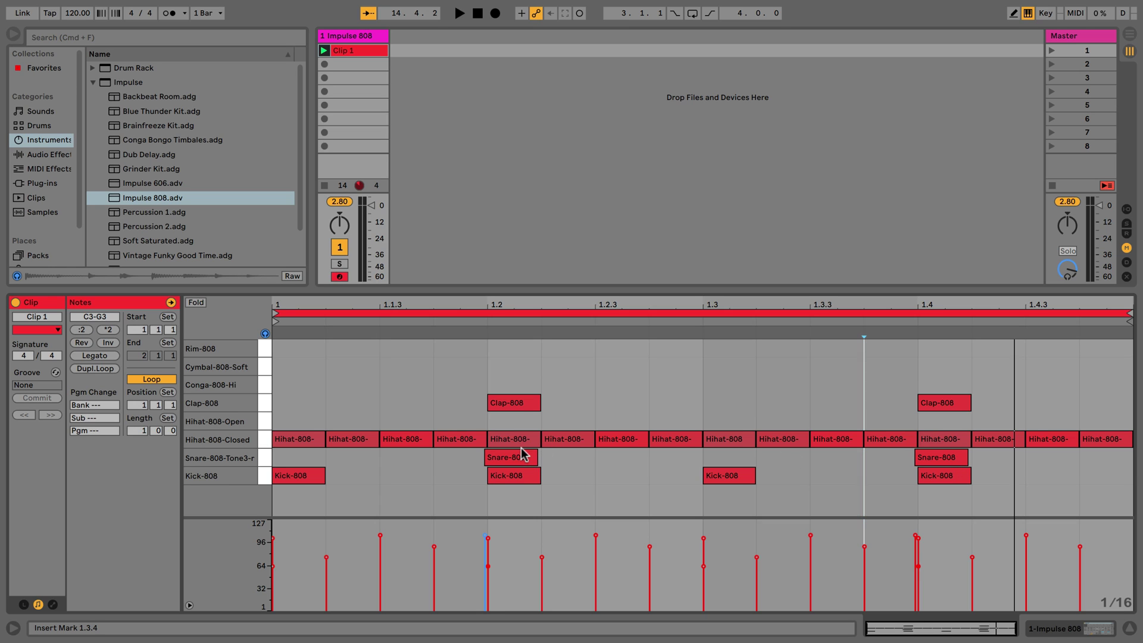
pyautogui.moveTo(514, 405); pyautogui.dragTo(587, 406)
pyautogui.moveTo(540, 407)
pyautogui.mouseDown()
pyautogui.moveTo(509, 407)
pyautogui.moveTo(599, 407)
pyautogui.moveTo(466, 407)
pyautogui.moveTo(549, 406)
pyautogui.moveTo(474, 402)
pyautogui.moveTo(540, 412)
pyautogui.moveTo(507, 407)
pyautogui.moveTo(525, 415)
pyautogui.mouseUp()
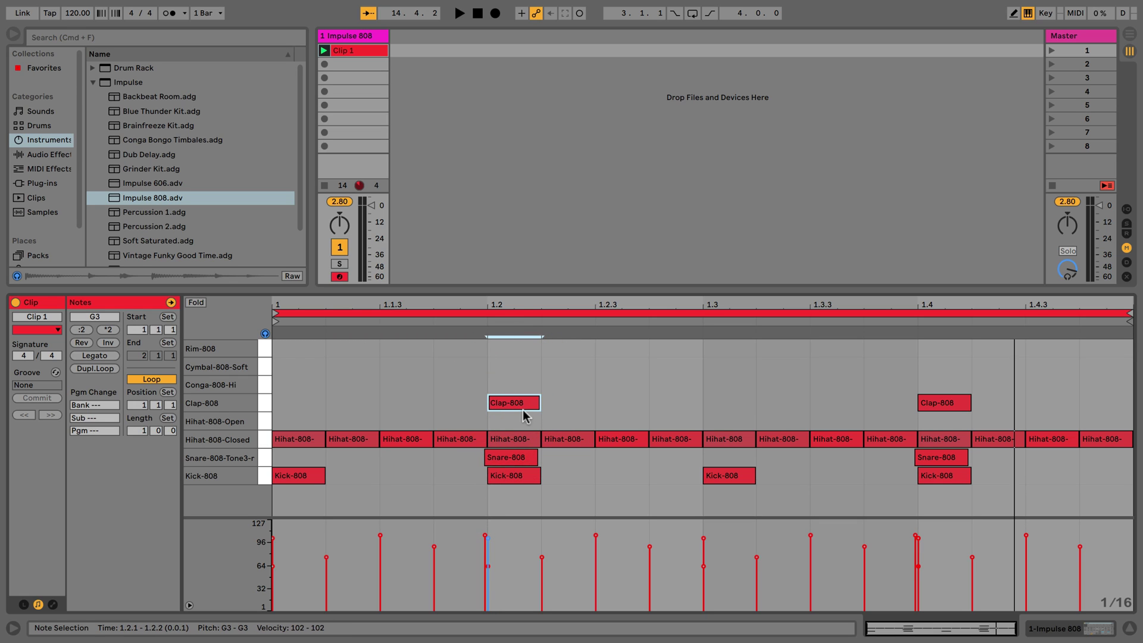
pyautogui.click(473, 402)
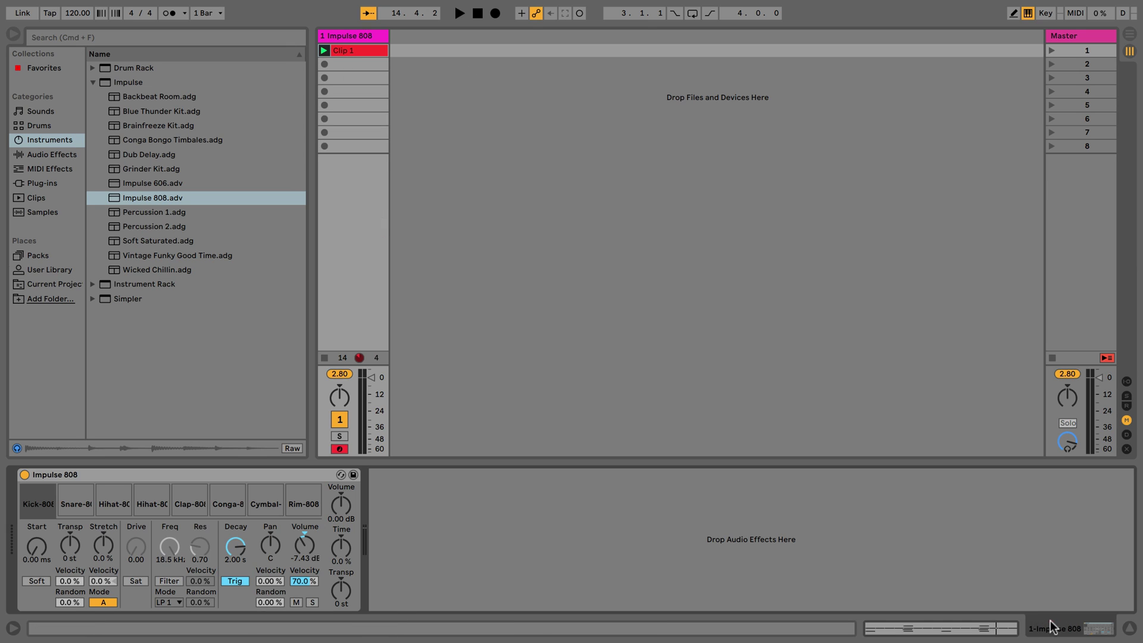
# - Show the Impulse 808 device and launch Clip 1 with the track's peak level reset
pyautogui.click(1046, 629)
pyautogui.click(339, 374)
pyautogui.click(325, 51)
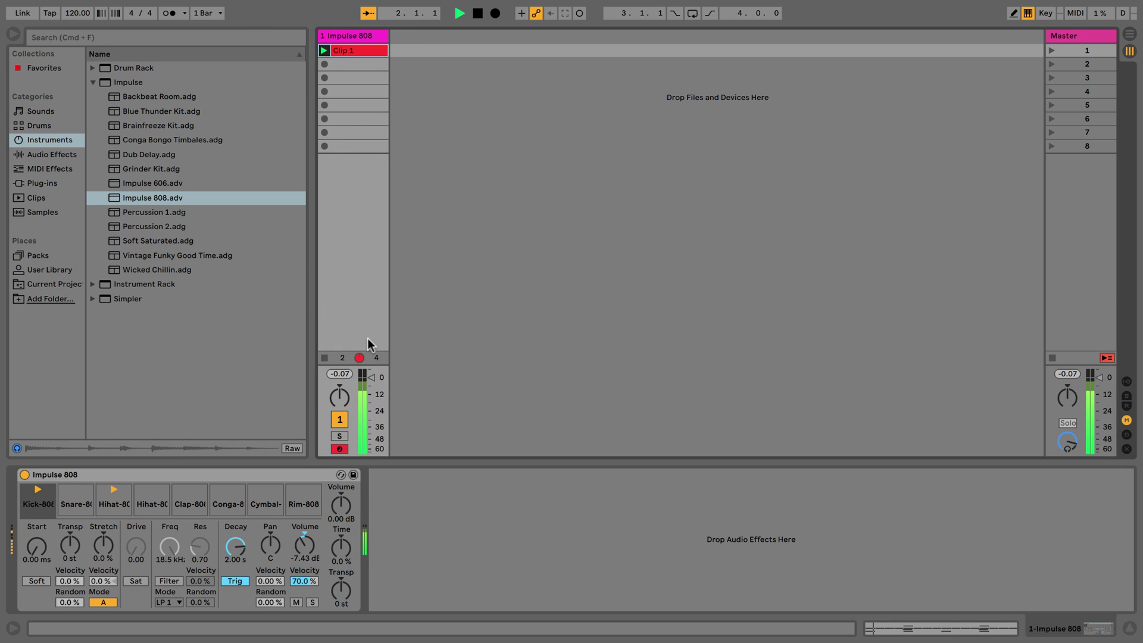
# - Enlarge the mixer meters and set the Impulse 808 track volume to -3 dB, briefly trying 4 dB for comparison
pyautogui.moveTo(344, 364); pyautogui.dragTo(350, 253)
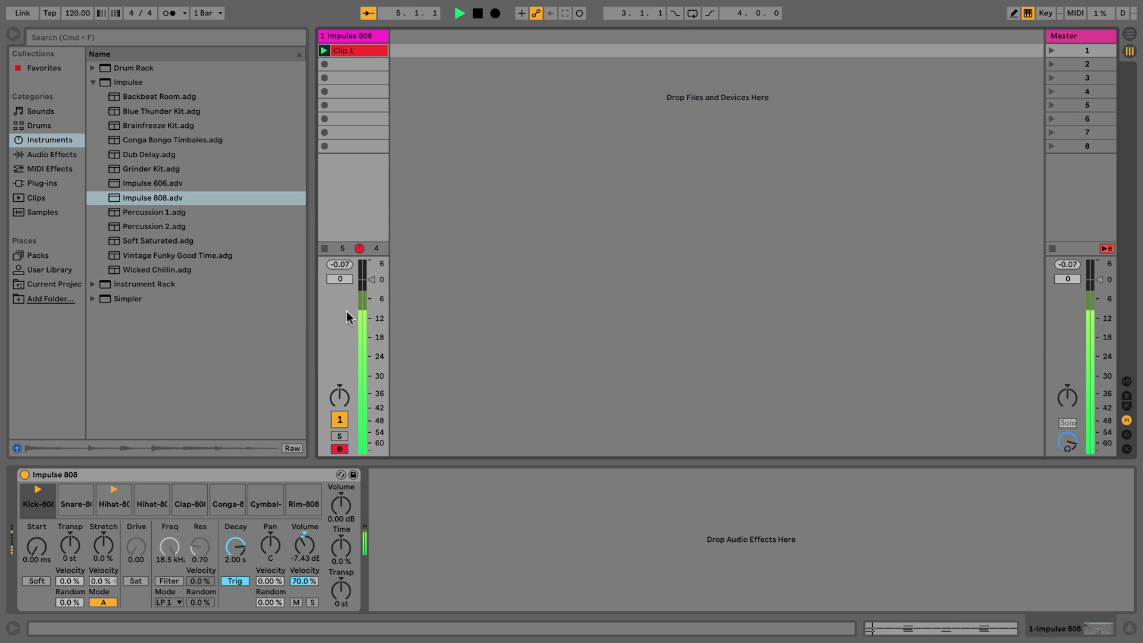
pyautogui.click(341, 279)
pyautogui.write('-3')
pyautogui.press('Return')
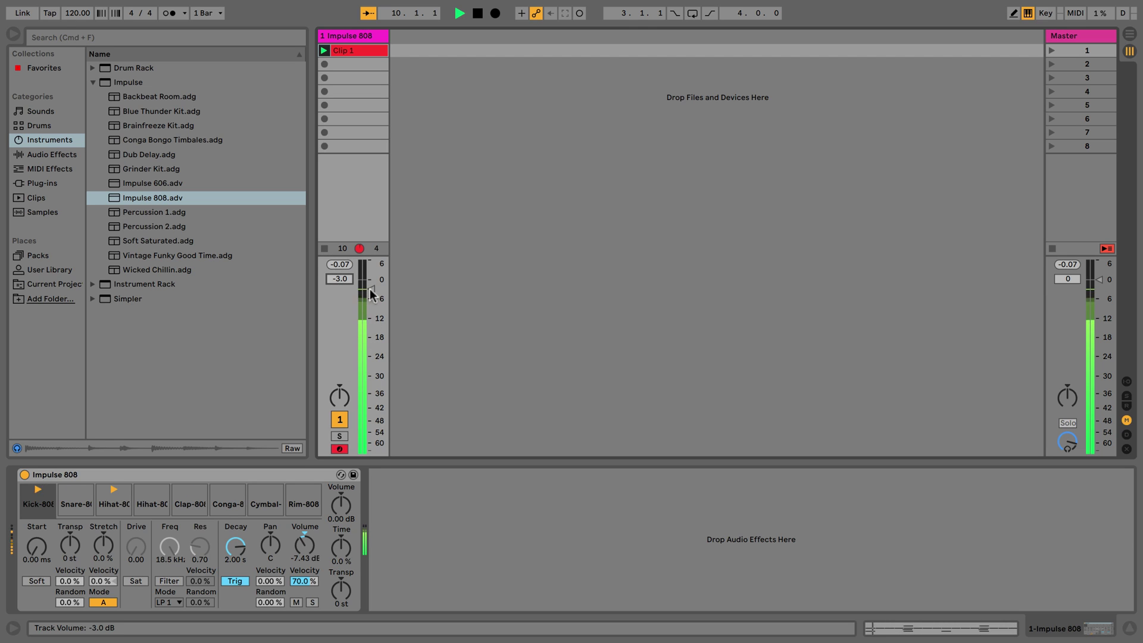
pyautogui.moveTo(370, 287); pyautogui.dragTo(373, 266)
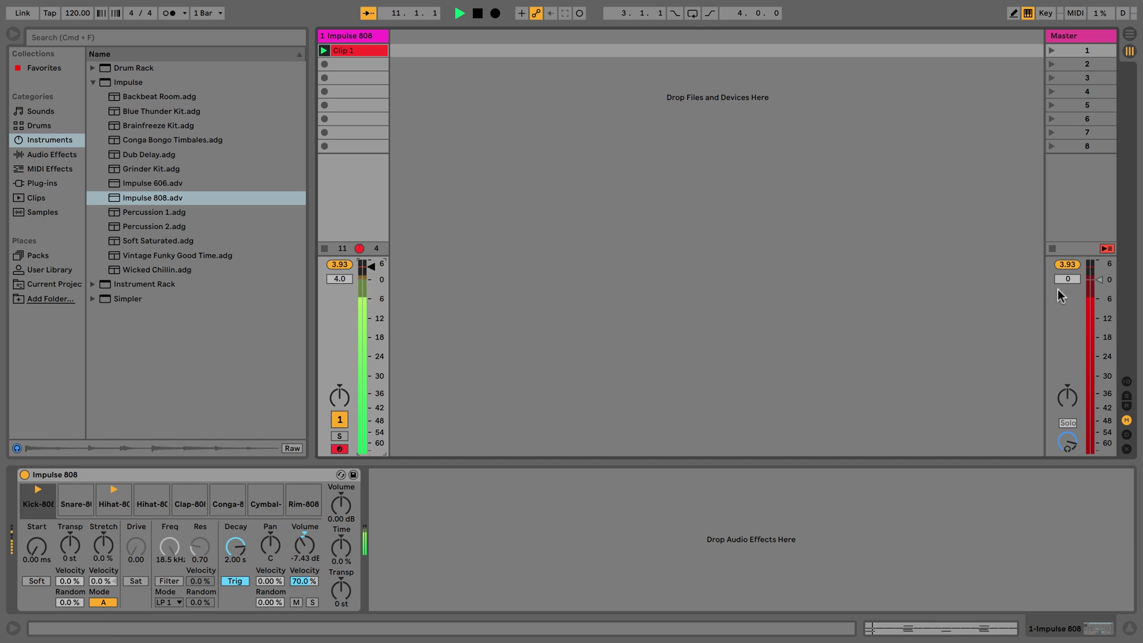
pyautogui.click(342, 265)
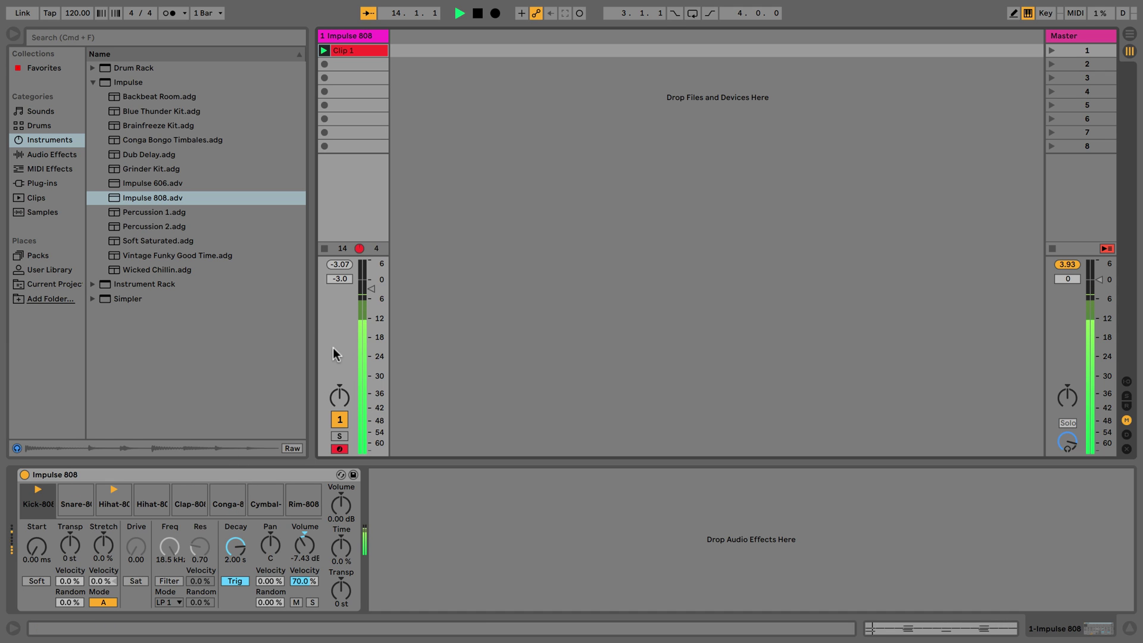
# - Audition the kick, snare and both hi-hat pads of the Impulse 808 device one by one
pyautogui.click(48, 494)
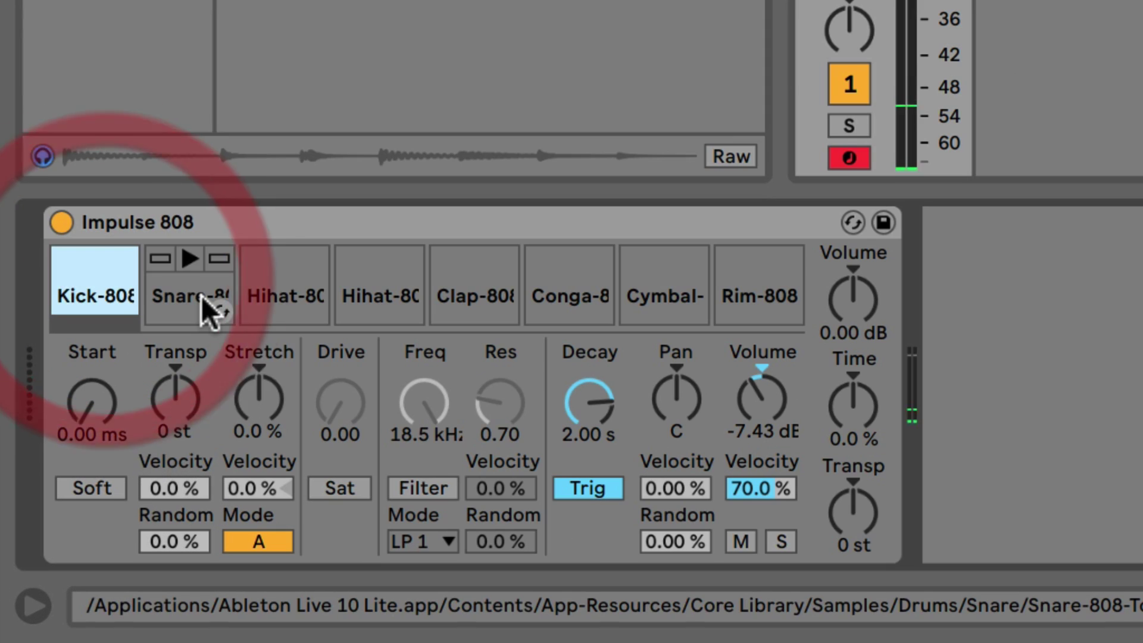
pyautogui.click(197, 294)
pyautogui.click(253, 288)
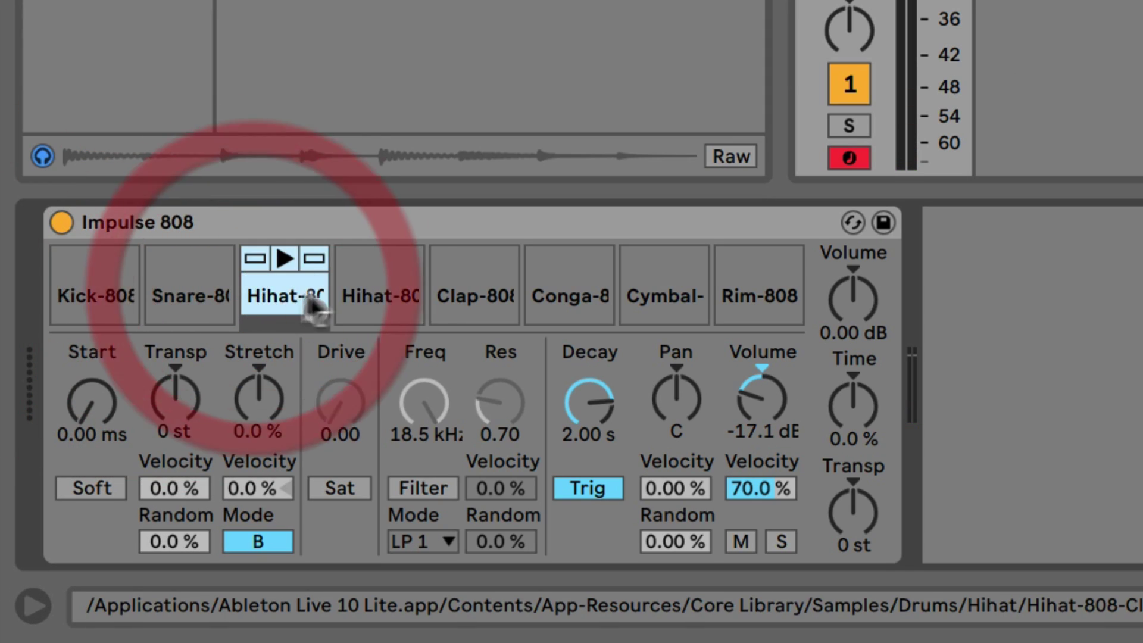
pyautogui.click(341, 287)
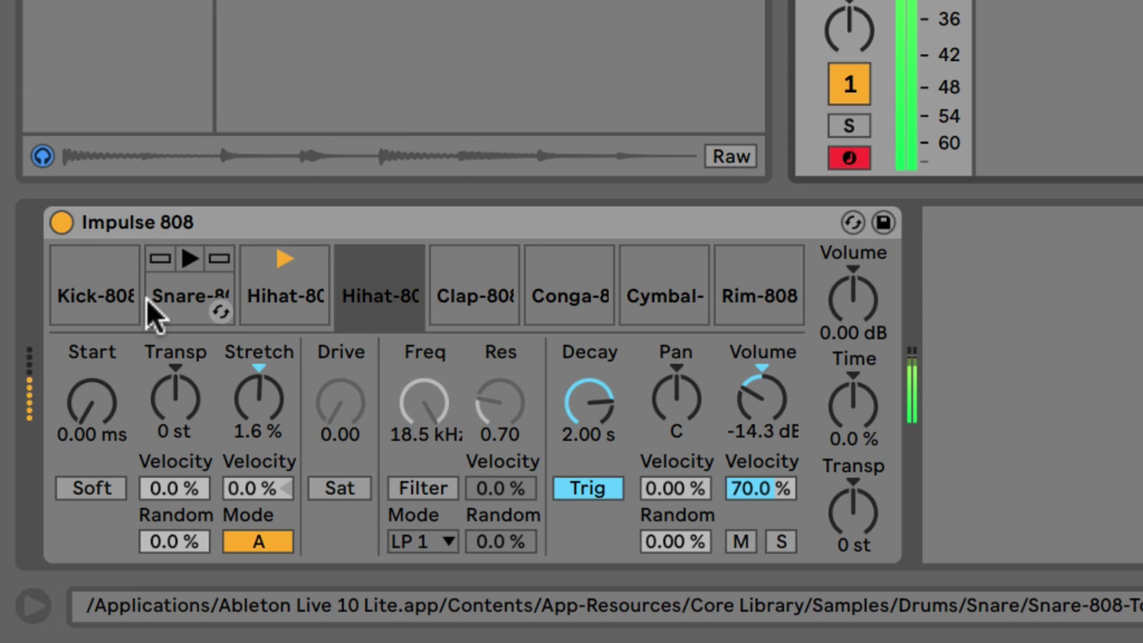
# - Try soloing and muting the Kick-808 pad, switching each off again
pyautogui.click(122, 259)
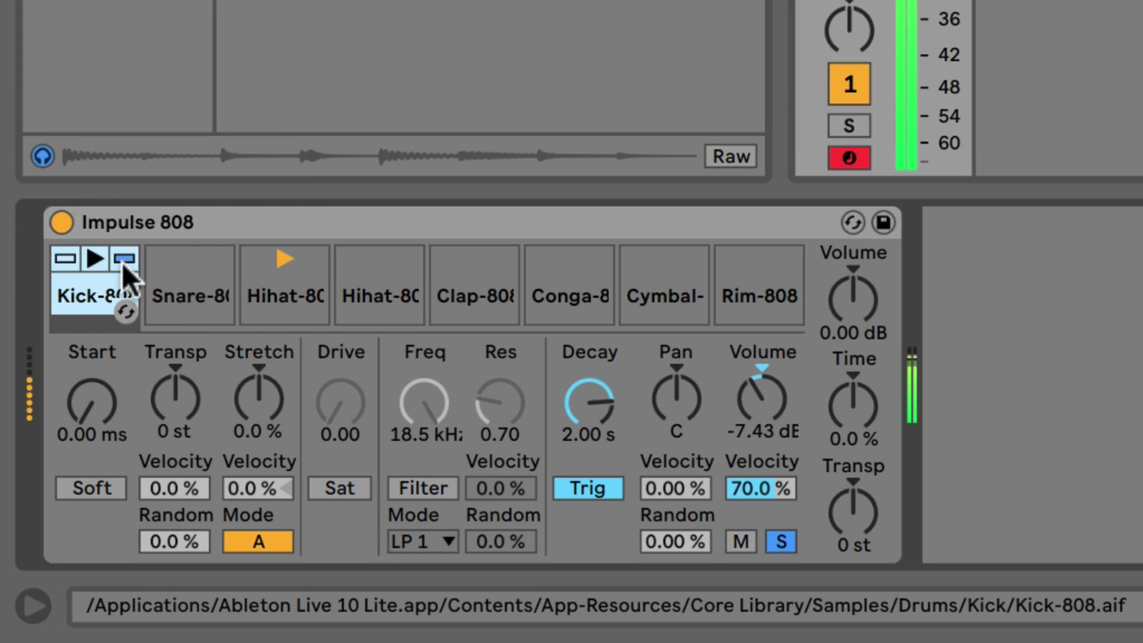
pyautogui.click(123, 259)
pyautogui.click(65, 259)
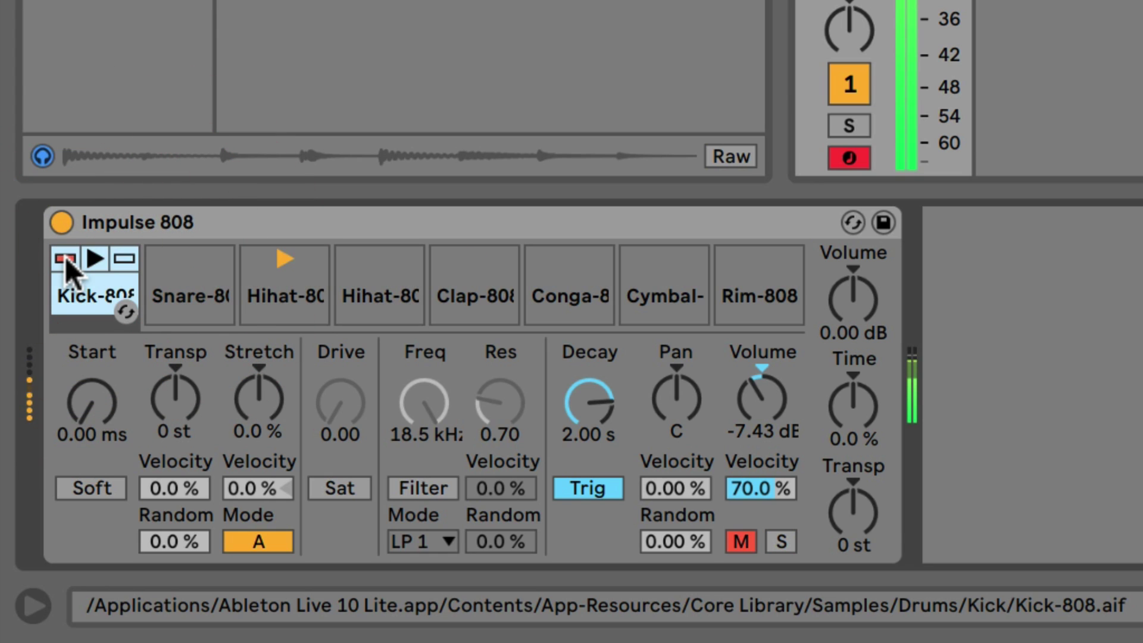
pyautogui.click(65, 259)
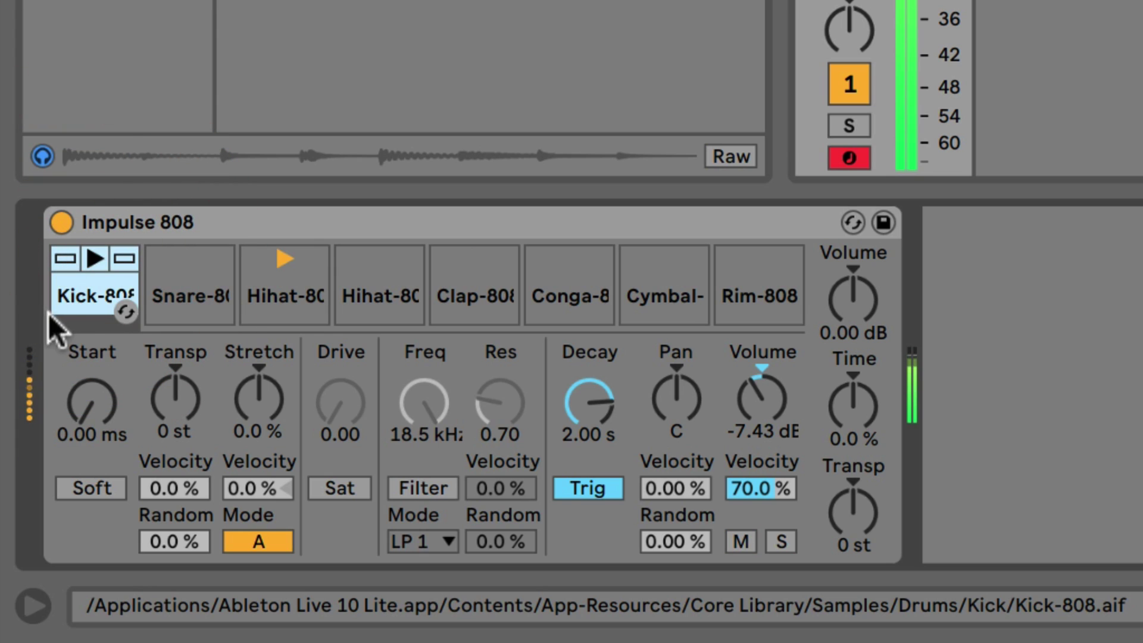
# - Try transposing the Kick-808 sample to +5 st and -5 st, and reset its transposition to 0 st
pyautogui.click(63, 292)
pyautogui.click(180, 400)
pyautogui.moveTo(179, 400); pyautogui.dragTo(180, 380)
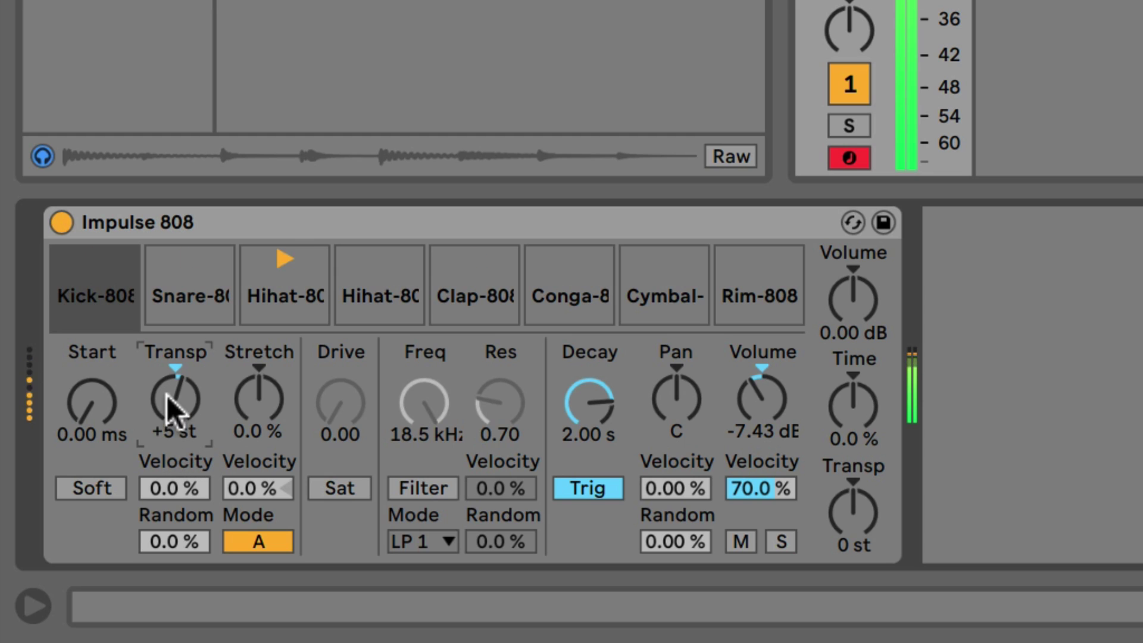
pyautogui.moveTo(173, 403); pyautogui.dragTo(173, 436)
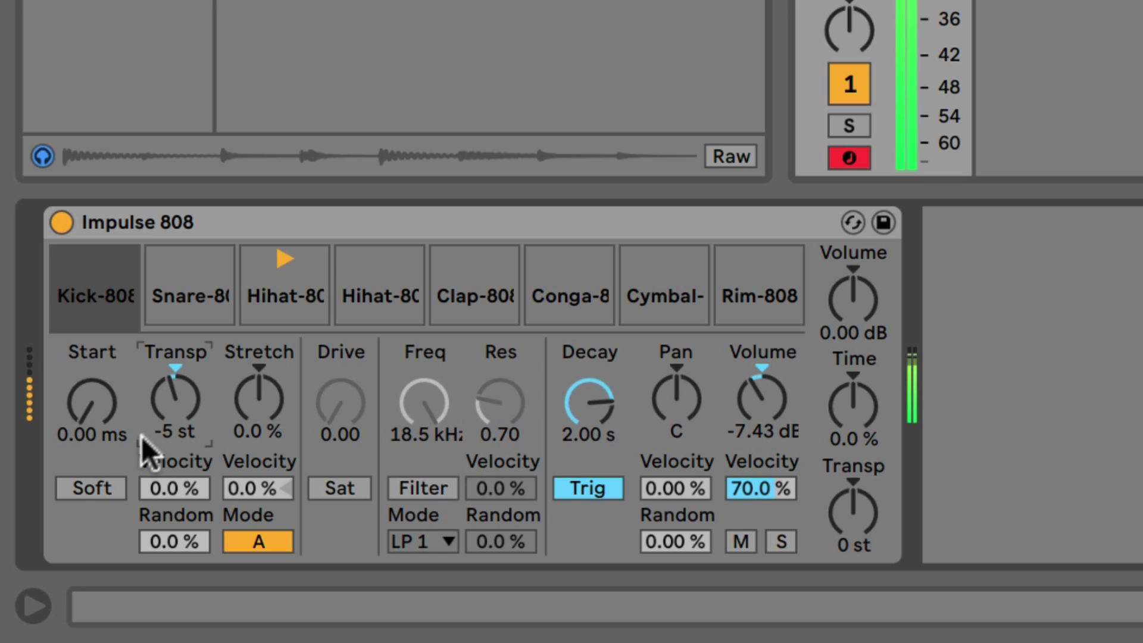
pyautogui.moveTo(81, 417)
pyautogui.mouseDown()
pyautogui.moveTo(81, 376)
pyautogui.moveTo(82, 429)
pyautogui.mouseUp()
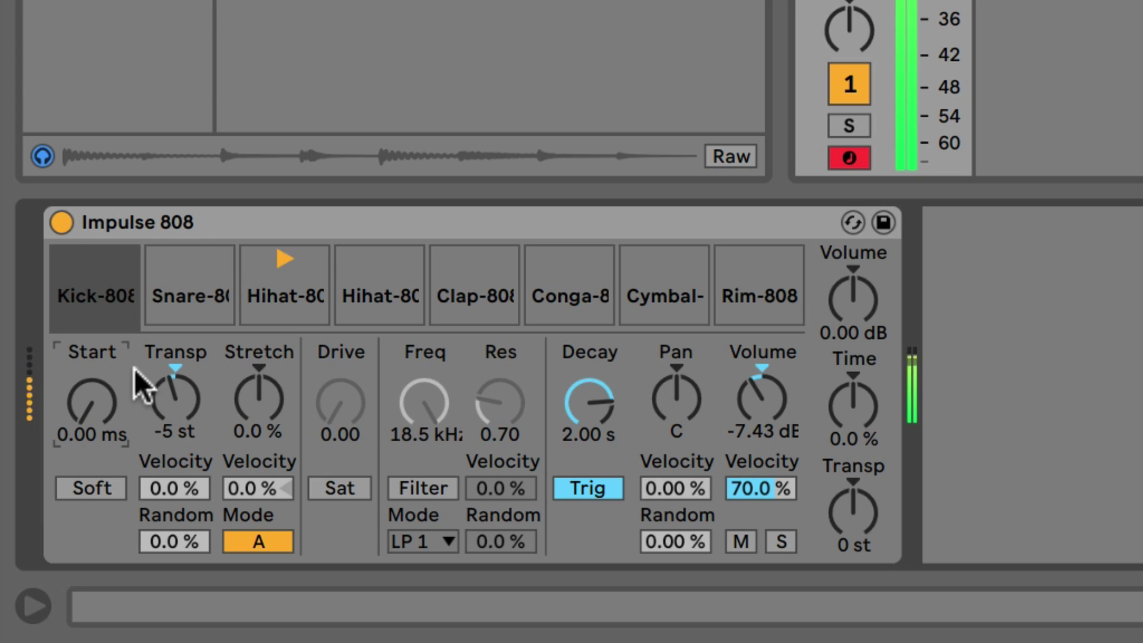
pyautogui.doubleClick(176, 363)
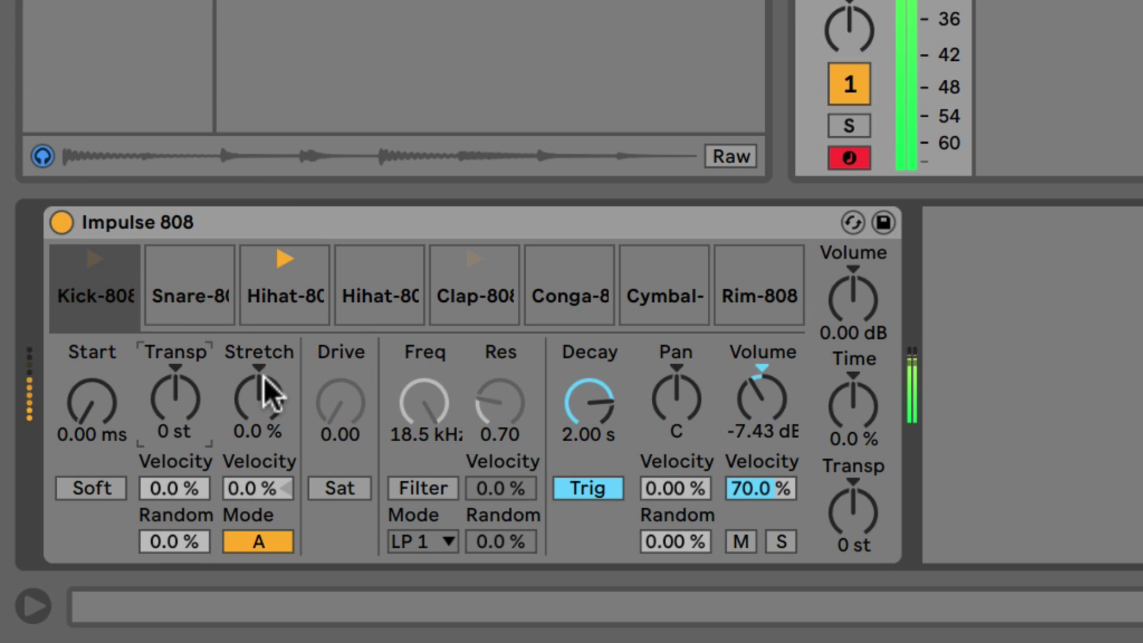
# - Try the Kick-808 stretch at 100 %, transpose the sample to +7 st, and lower the stretch to about -43 %
pyautogui.moveTo(260, 402); pyautogui.dragTo(260, 351)
pyautogui.moveTo(184, 401); pyautogui.dragTo(184, 364)
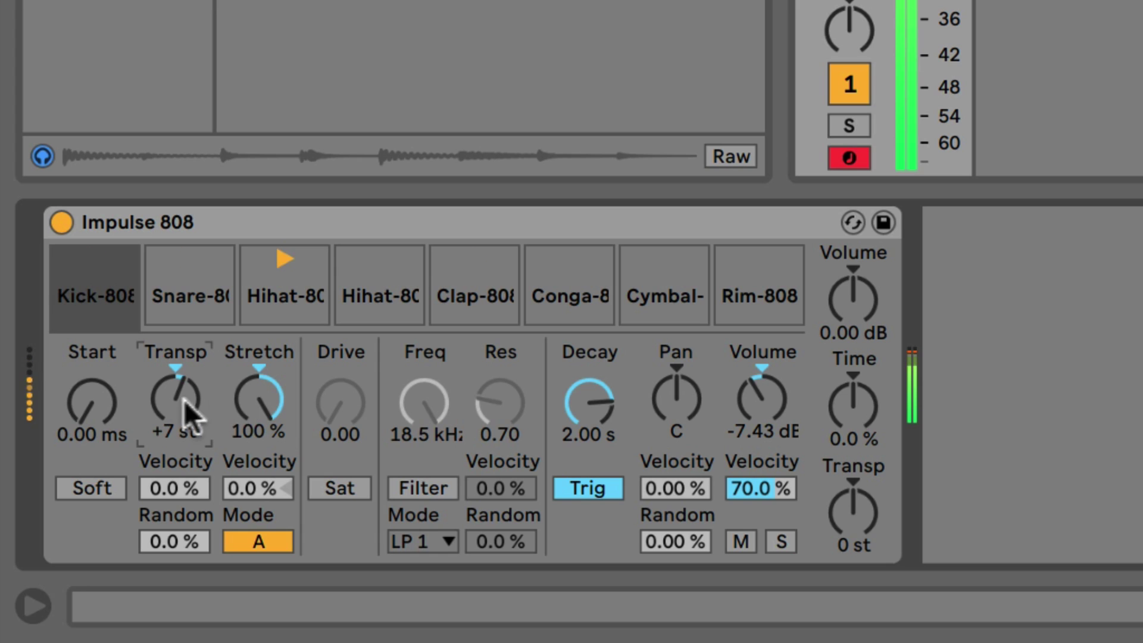
pyautogui.moveTo(252, 395)
pyautogui.mouseDown()
pyautogui.moveTo(252, 499)
pyautogui.moveTo(257, 376)
pyautogui.moveTo(254, 410)
pyautogui.mouseUp()
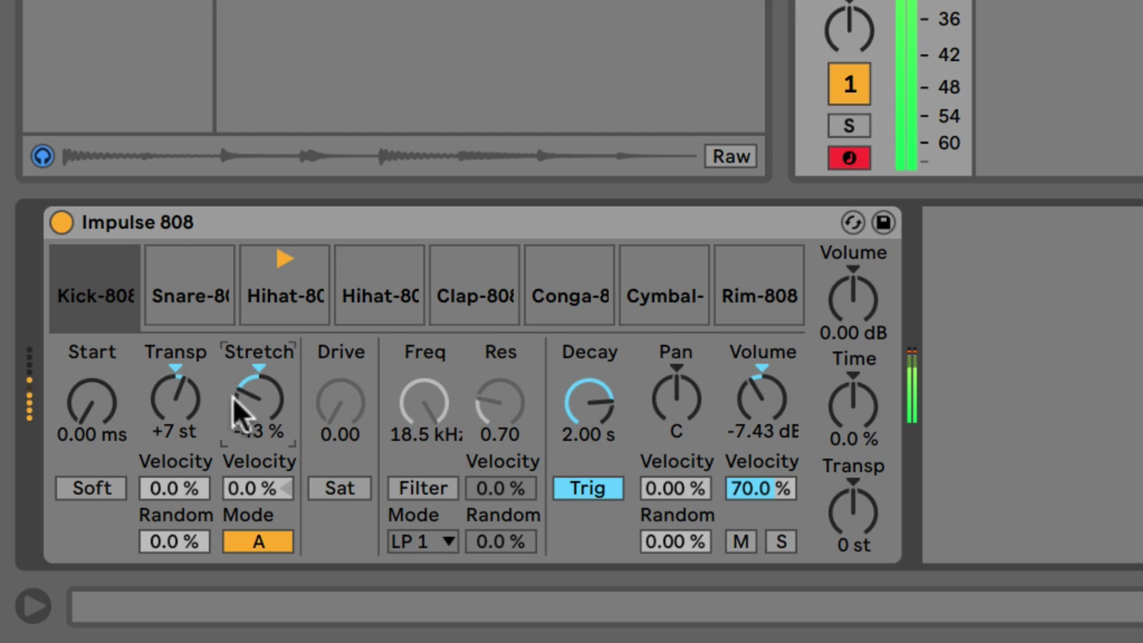
# - Reset the Kick-808 sample's transposition to 0 st and its stretch to 0.0 %
pyautogui.doubleClick(179, 366)
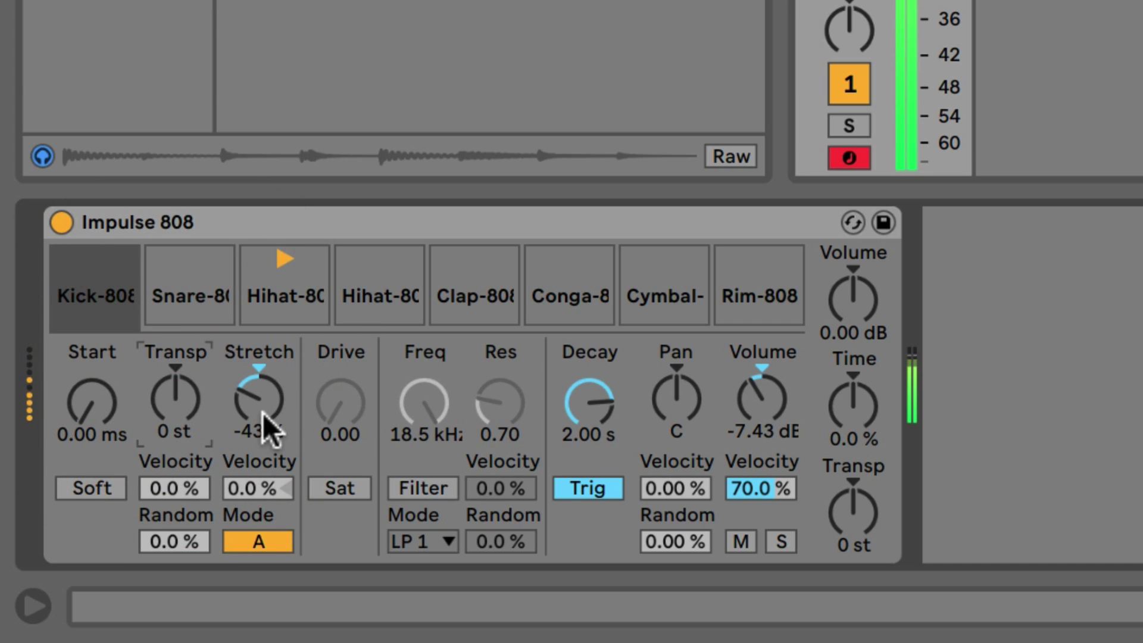
pyautogui.moveTo(263, 413); pyautogui.dragTo(266, 386)
pyautogui.doubleClick(259, 363)
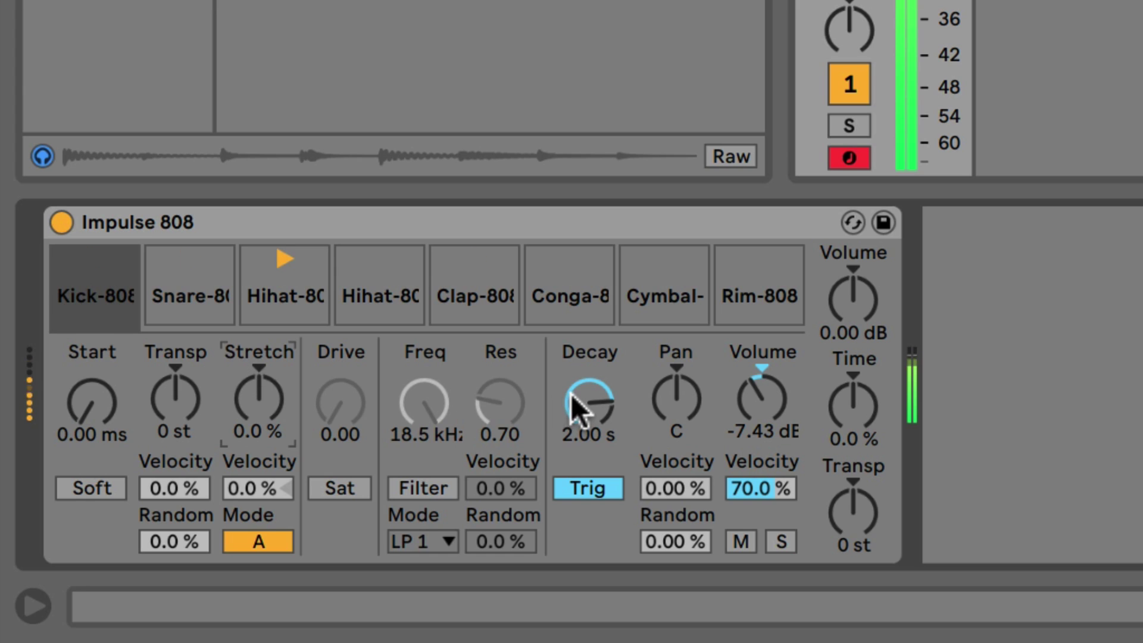
# - Try a shorter decay of 115 ms on Kick-808 and return the decay to its default
pyautogui.moveTo(581, 398); pyautogui.dragTo(581, 453)
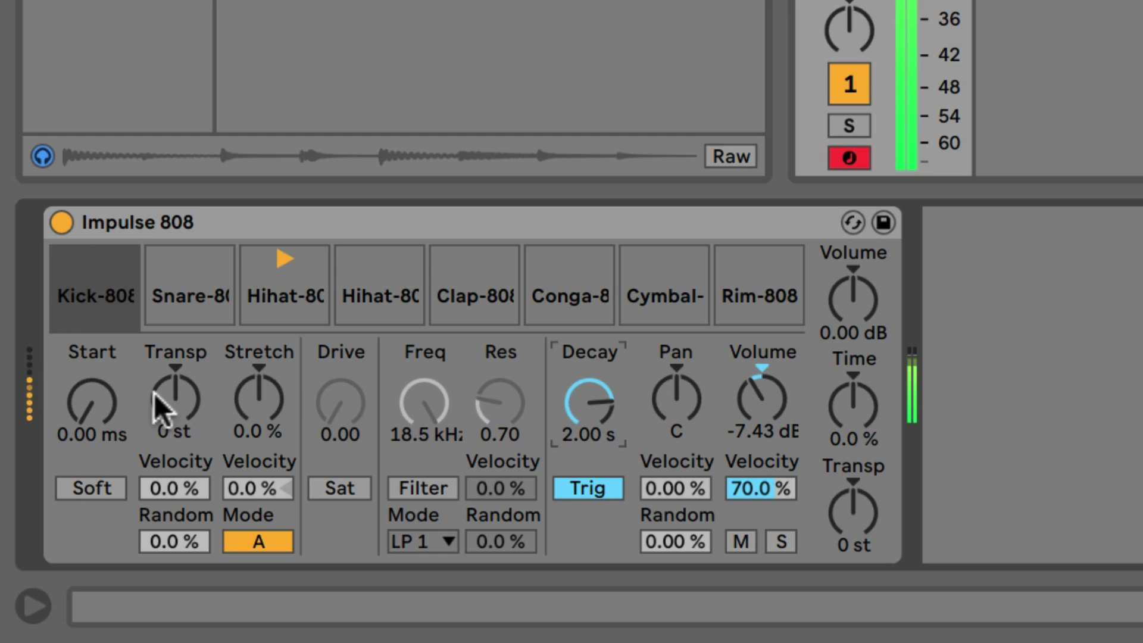
pyautogui.rightClick(584, 409)
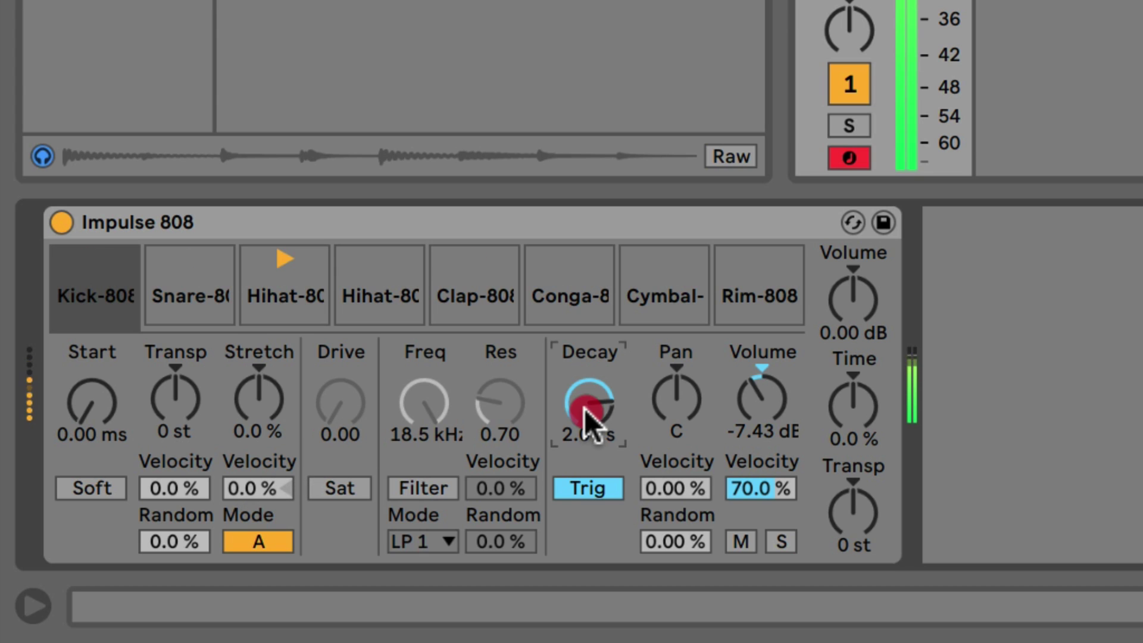
pyautogui.moveTo(584, 408); pyautogui.dragTo(585, 401)
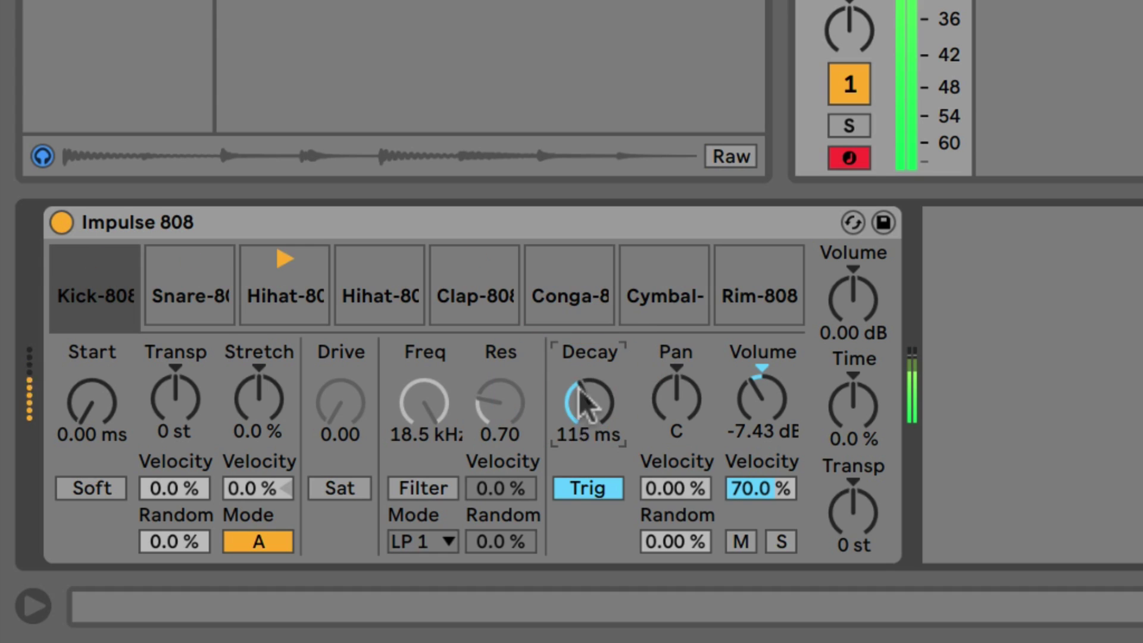
pyautogui.rightClick(584, 399)
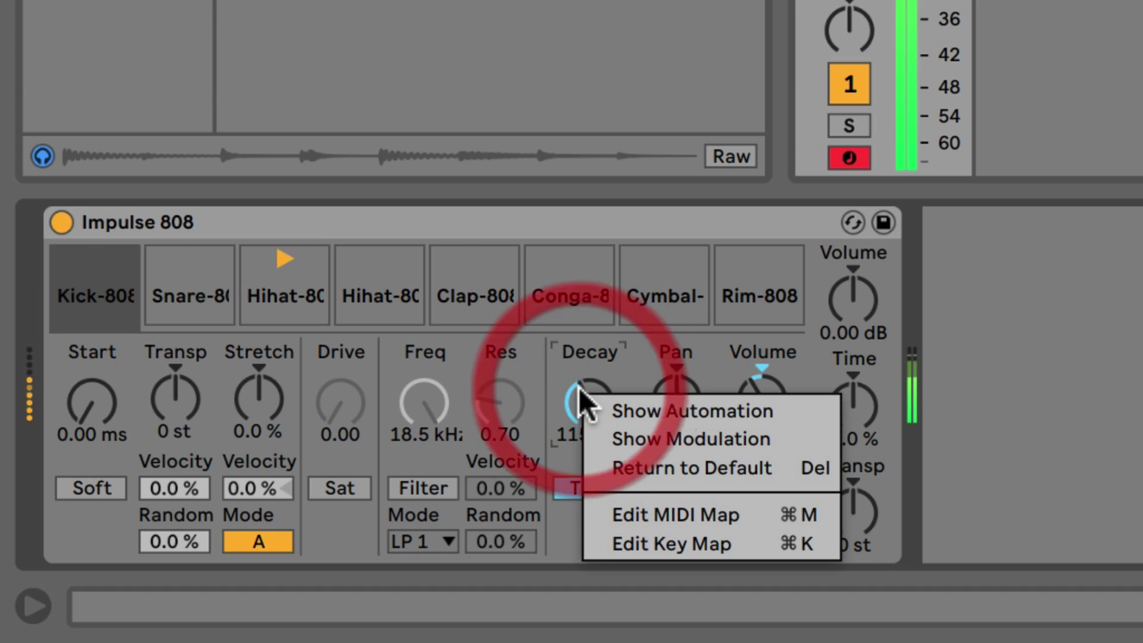
pyautogui.click(681, 467)
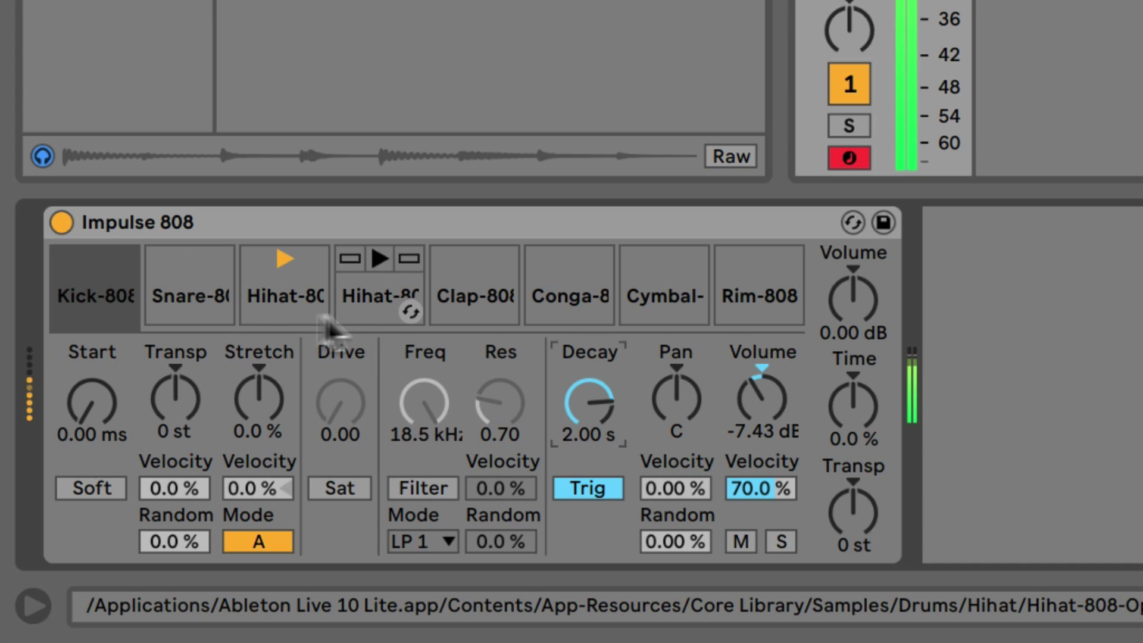
# - Try the closed Hihat-808 with a 461 ms decay and with stretches of 100 % and -40 %, resetting both settings
pyautogui.click(250, 315)
pyautogui.click(274, 298)
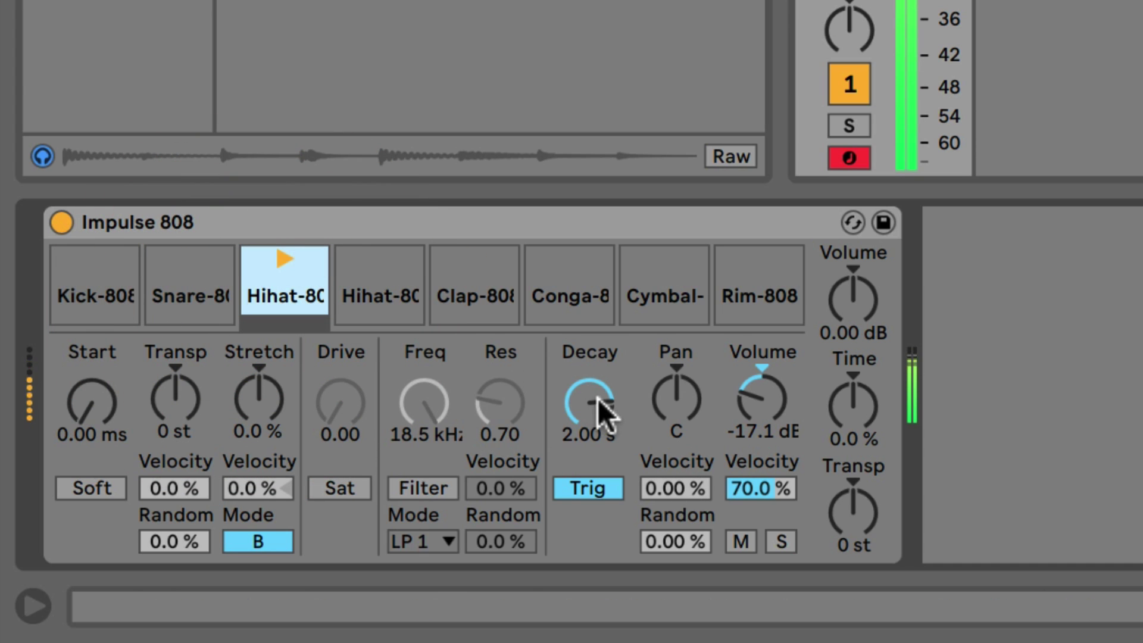
pyautogui.moveTo(600, 410)
pyautogui.mouseDown()
pyautogui.moveTo(600, 462)
pyautogui.moveTo(605, 408)
pyautogui.mouseUp()
pyautogui.moveTo(225, 398); pyautogui.dragTo(225, 257)
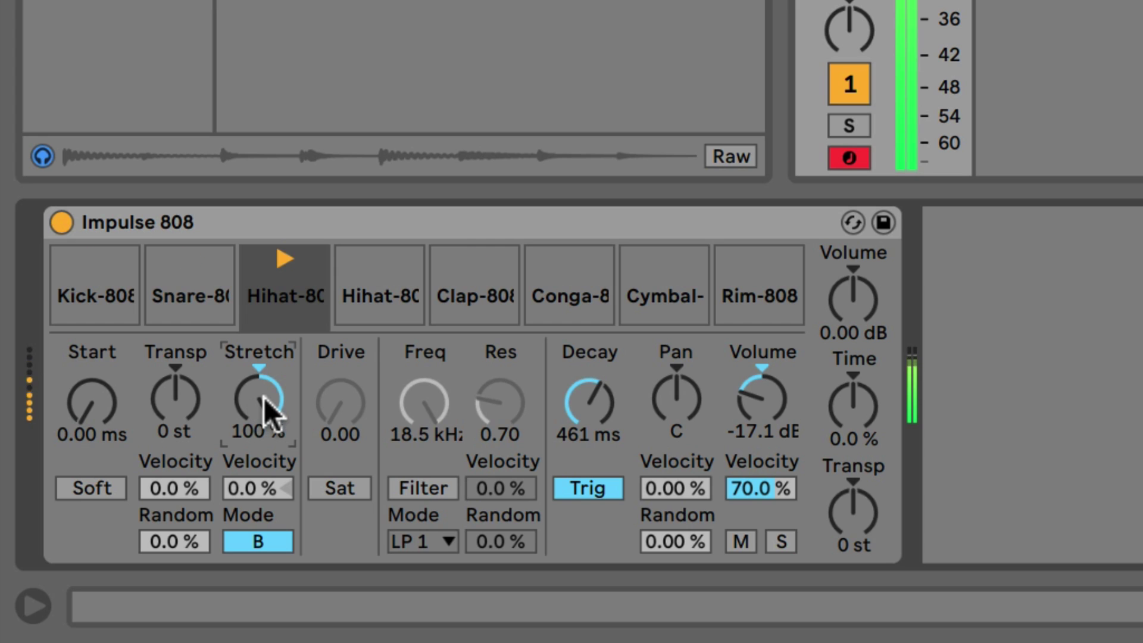
pyautogui.moveTo(264, 396); pyautogui.dragTo(263, 557)
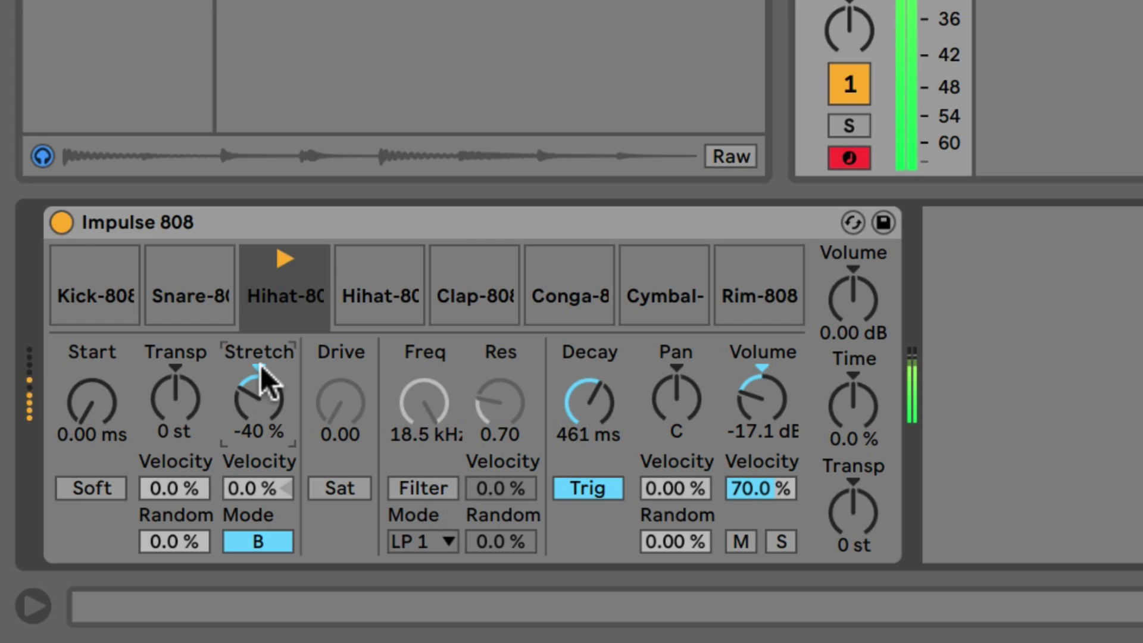
pyautogui.doubleClick(260, 367)
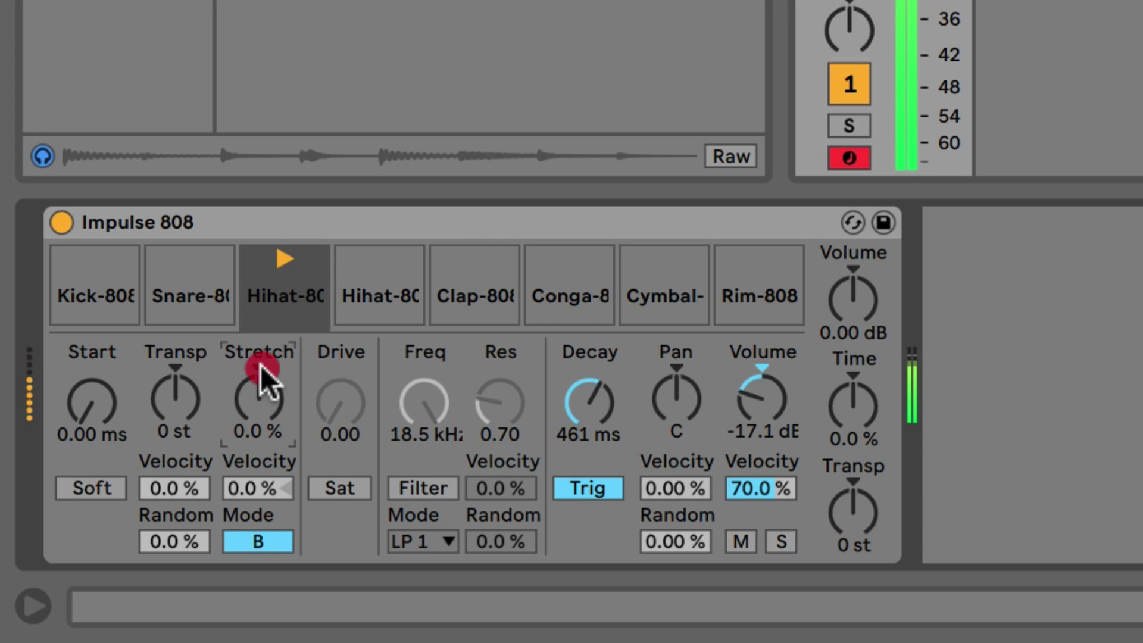
pyautogui.doubleClick(580, 393)
# - Try panning the closed Hihat-808 and return its pan to centre
pyautogui.click(655, 396)
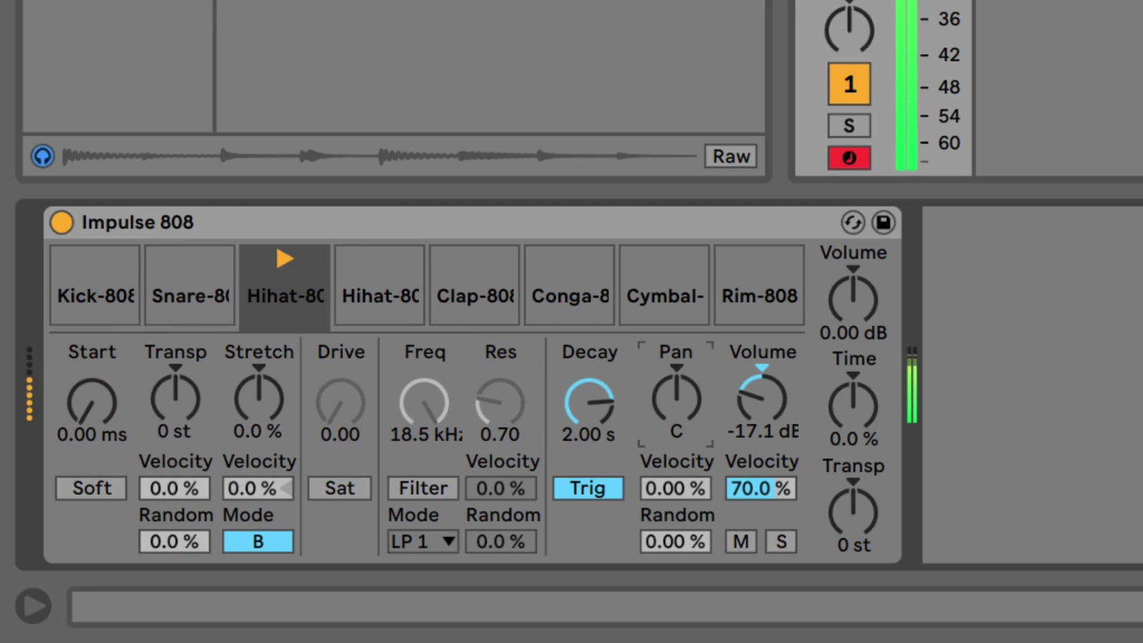
pyautogui.moveTo(655, 396); pyautogui.dragTo(655, 361)
pyautogui.click(692, 391)
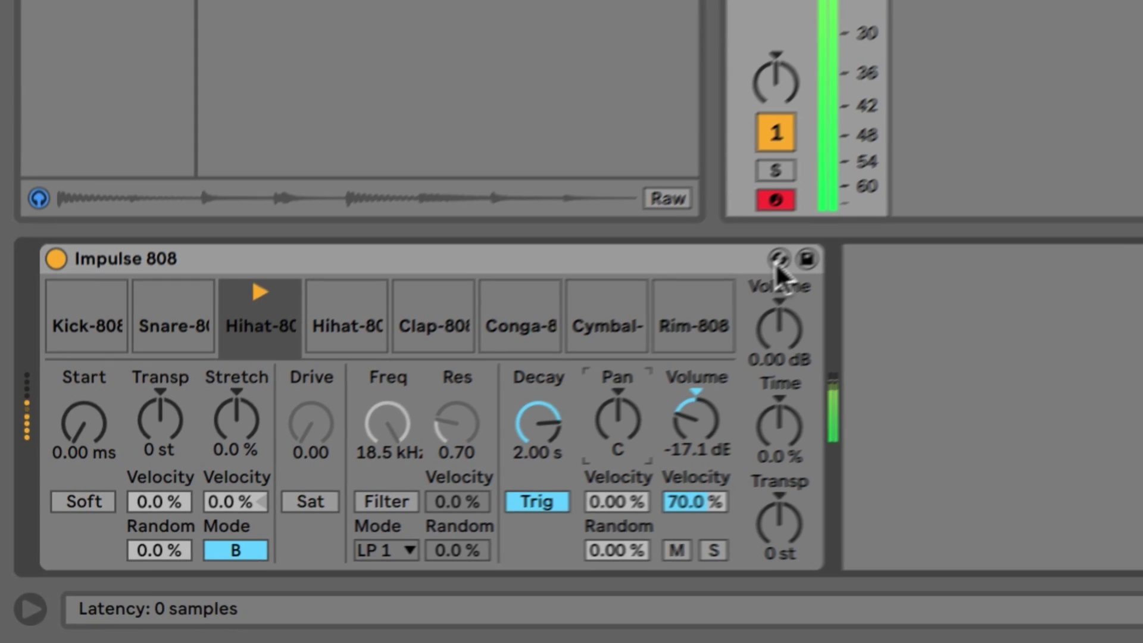
# - View the presets offered for swapping the Impulse 808 instrument and leave the swap mode without choosing another
pyautogui.click(853, 223)
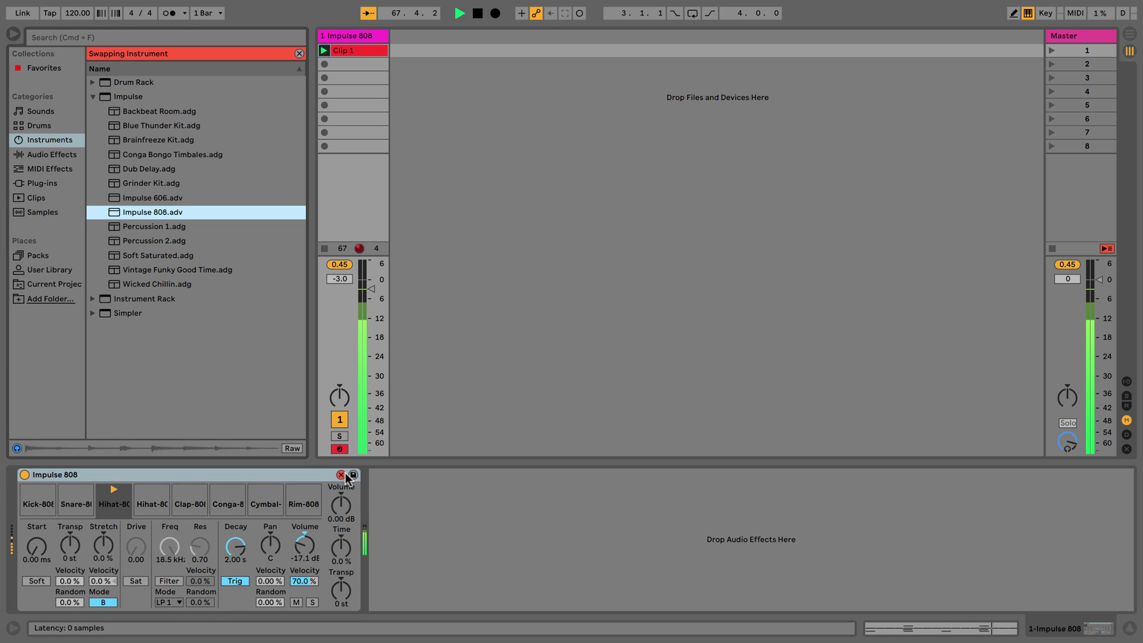
pyautogui.click(352, 475)
pyautogui.click(352, 475)
pyautogui.click(341, 474)
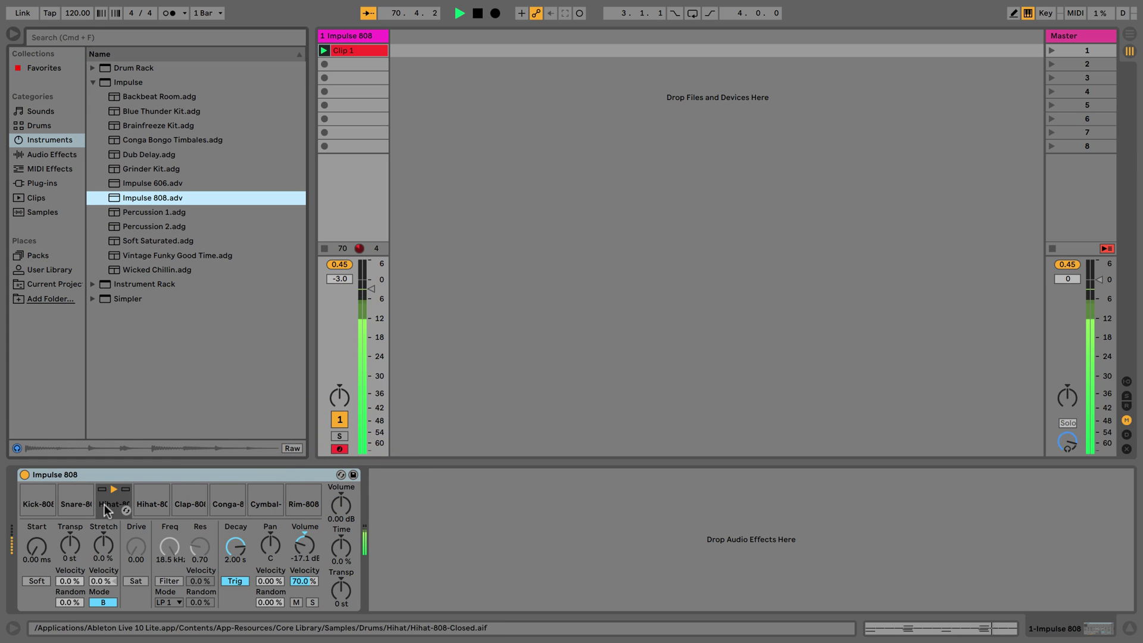
# - Start hot-swapping the snare pad's sample in Impulse 808 and try Snare Zombie 80s.wav
pyautogui.moveTo(84, 508)
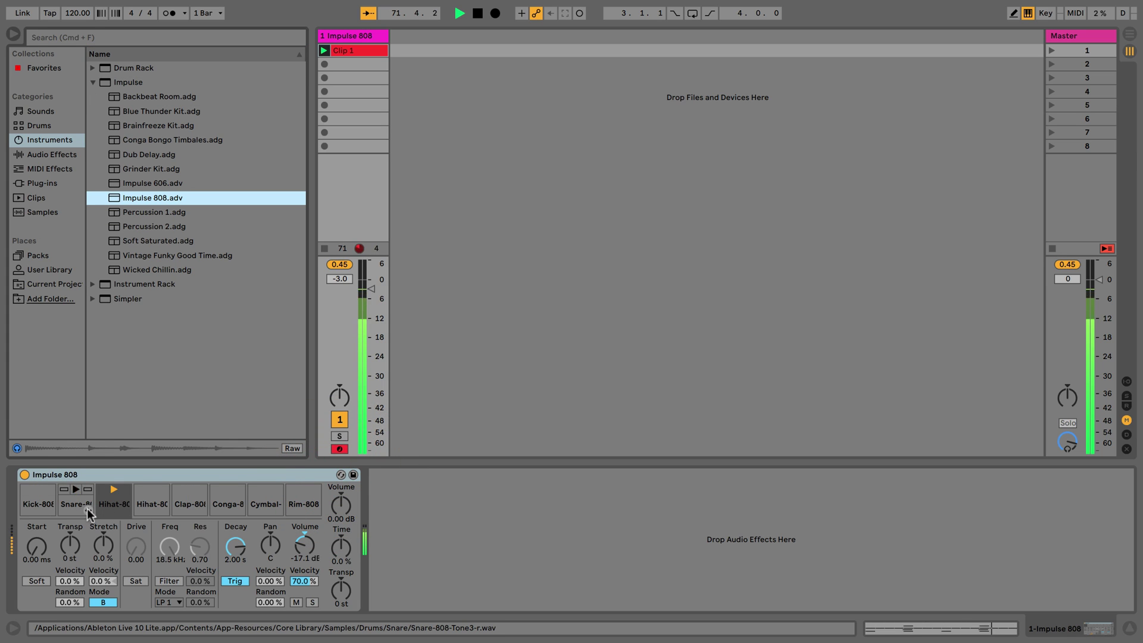
pyautogui.click(87, 509)
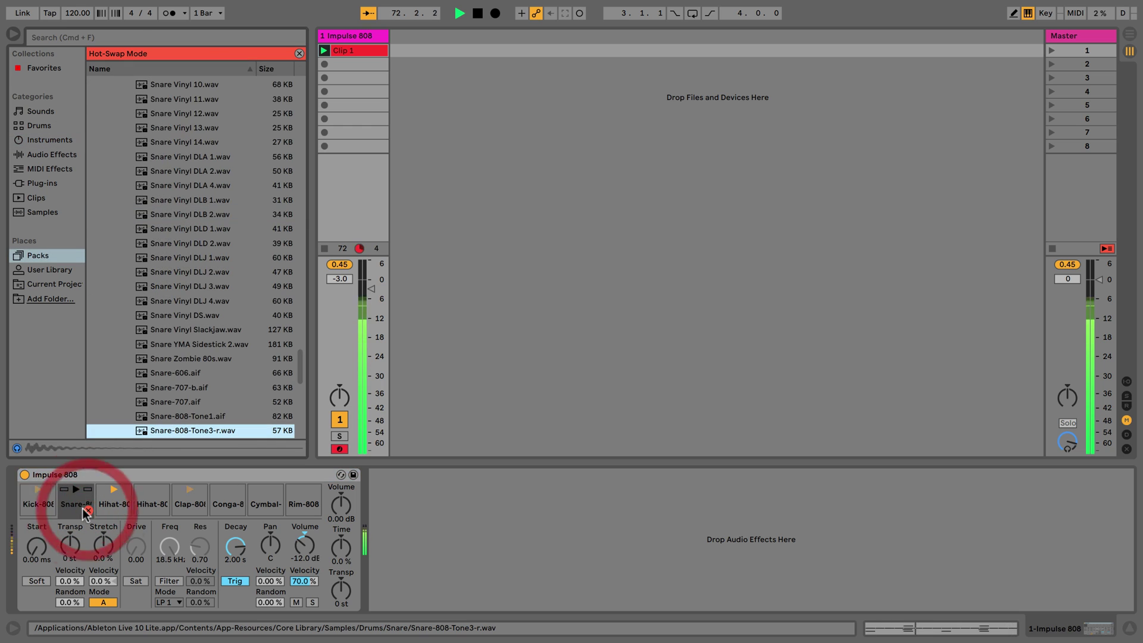
pyautogui.doubleClick(169, 360)
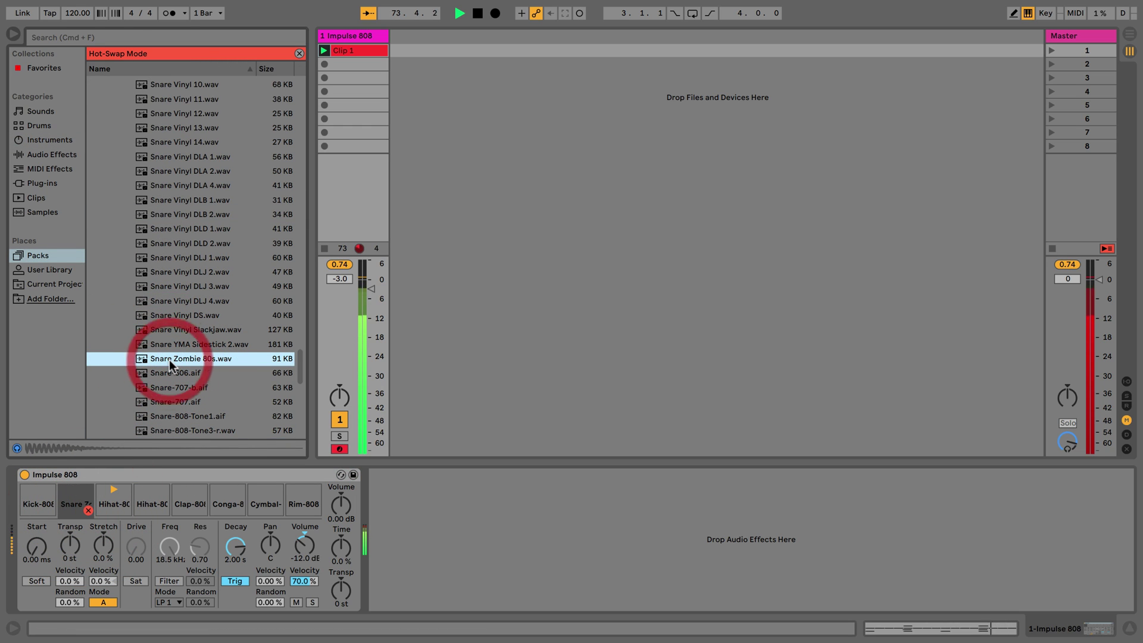
pyautogui.scroll(-3, 169, 359)
pyautogui.moveTo(104, 488)
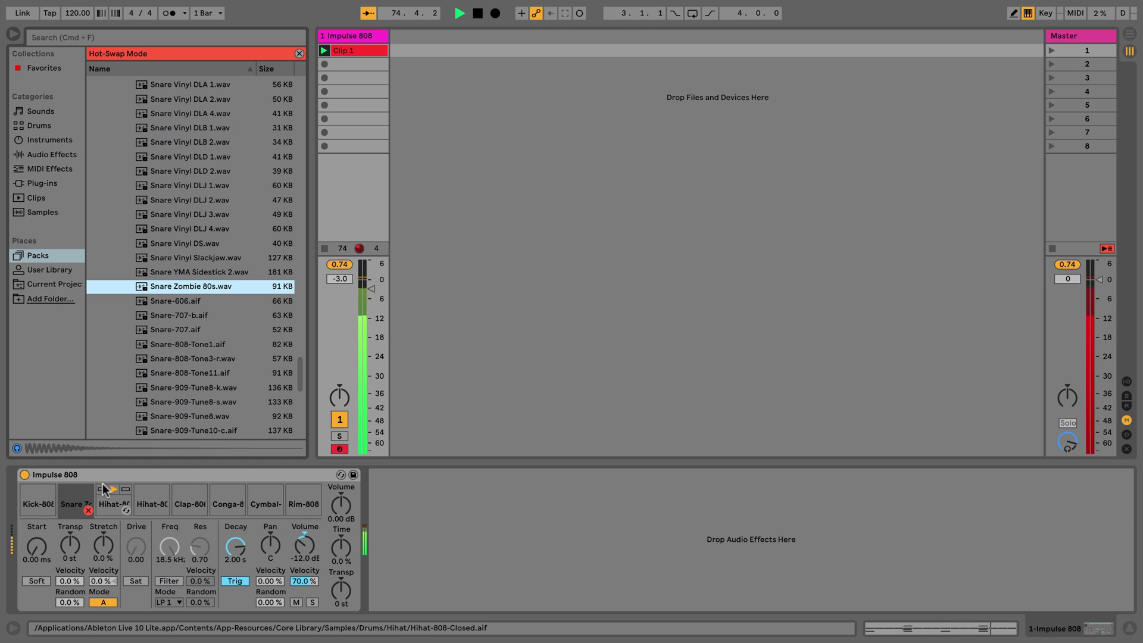
# - Try Snare Vinyl DLD 2.wav, Snare-707-b.aif, Snare-707.aif, Snare-808-Tone3-r.wav and Snare-909-Tune10-s.aif on the snare pad during playback
pyautogui.doubleClick(187, 171)
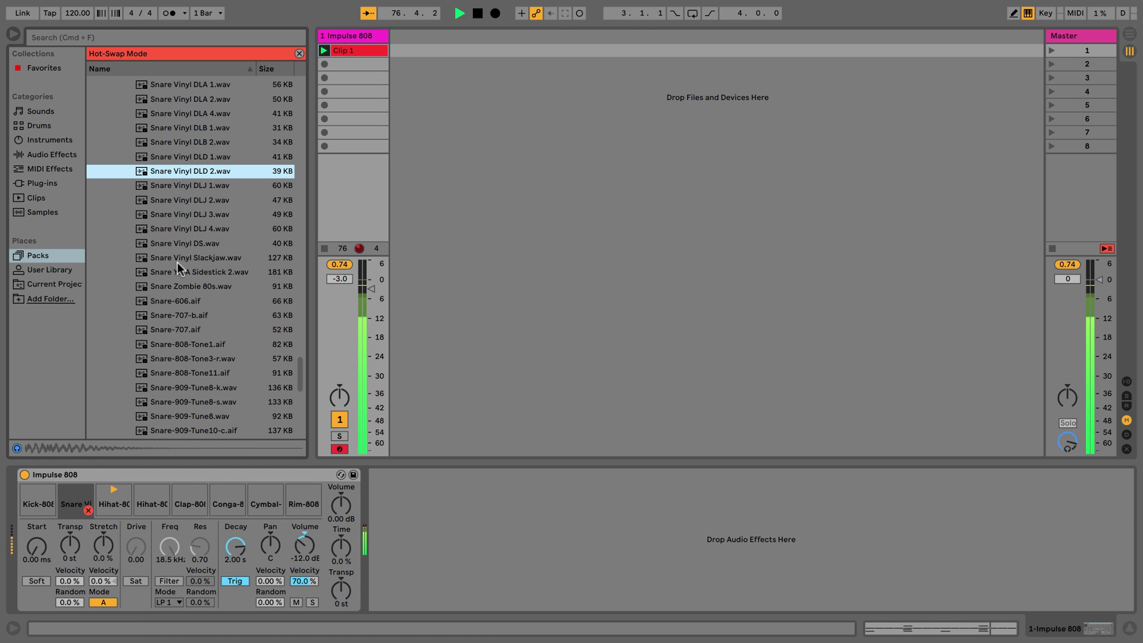
pyautogui.doubleClick(180, 309)
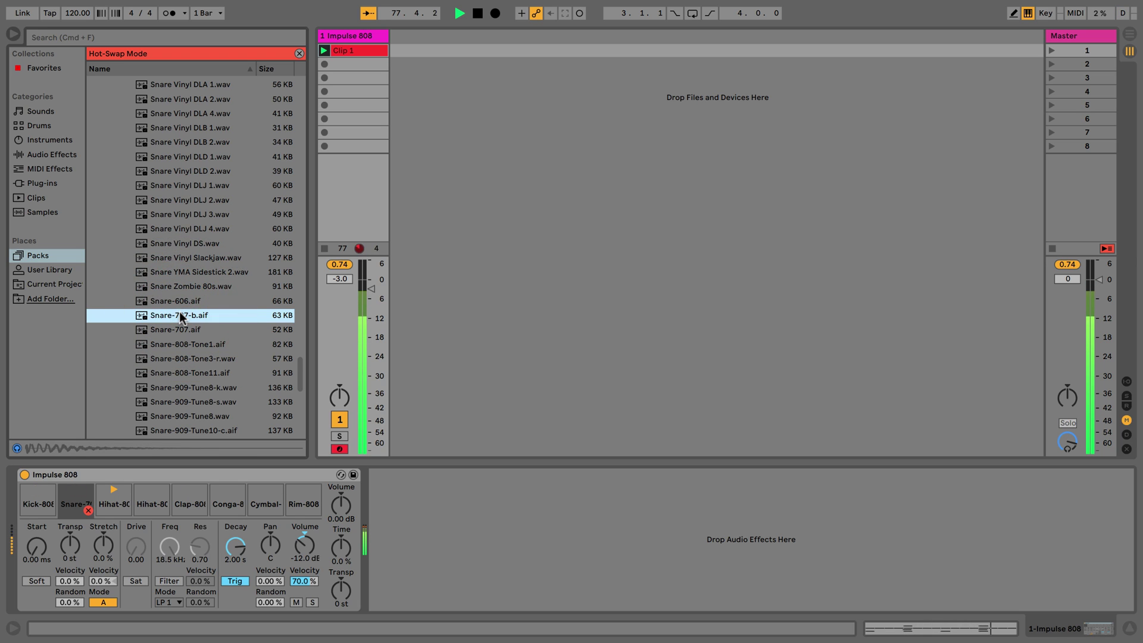
pyautogui.scroll(-2, 179, 312)
pyautogui.doubleClick(180, 275)
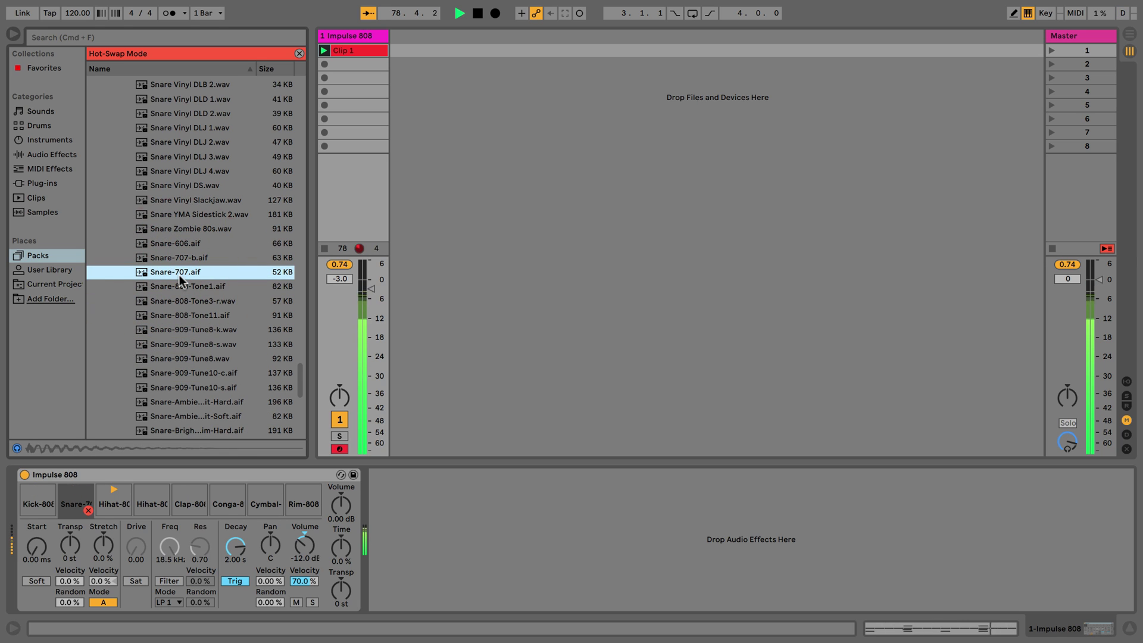
pyautogui.doubleClick(180, 294)
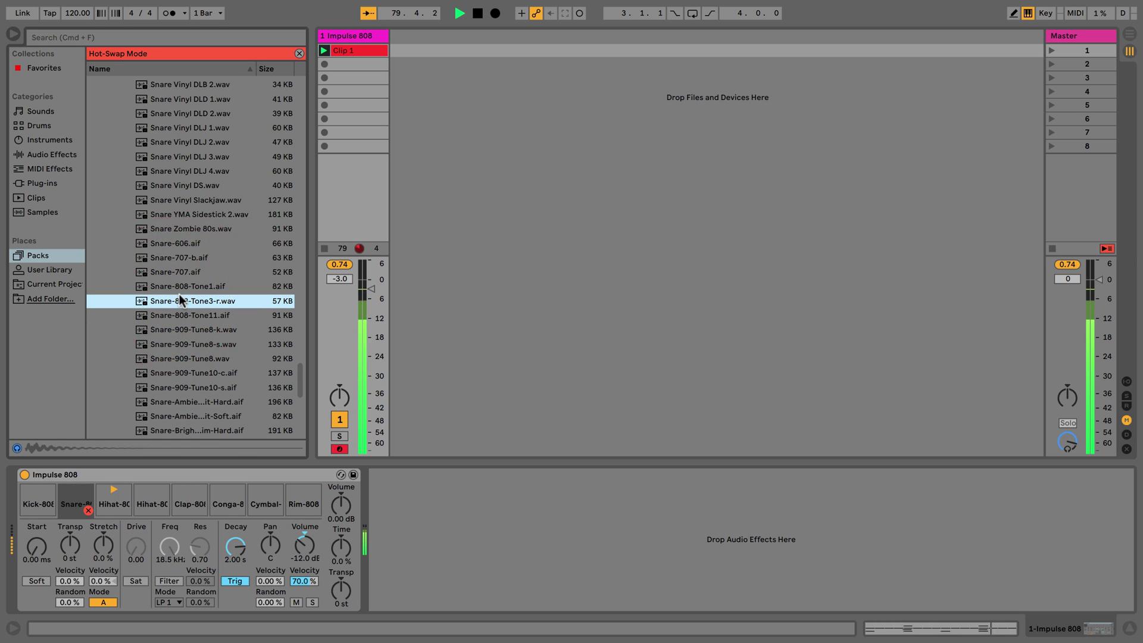
pyautogui.doubleClick(162, 386)
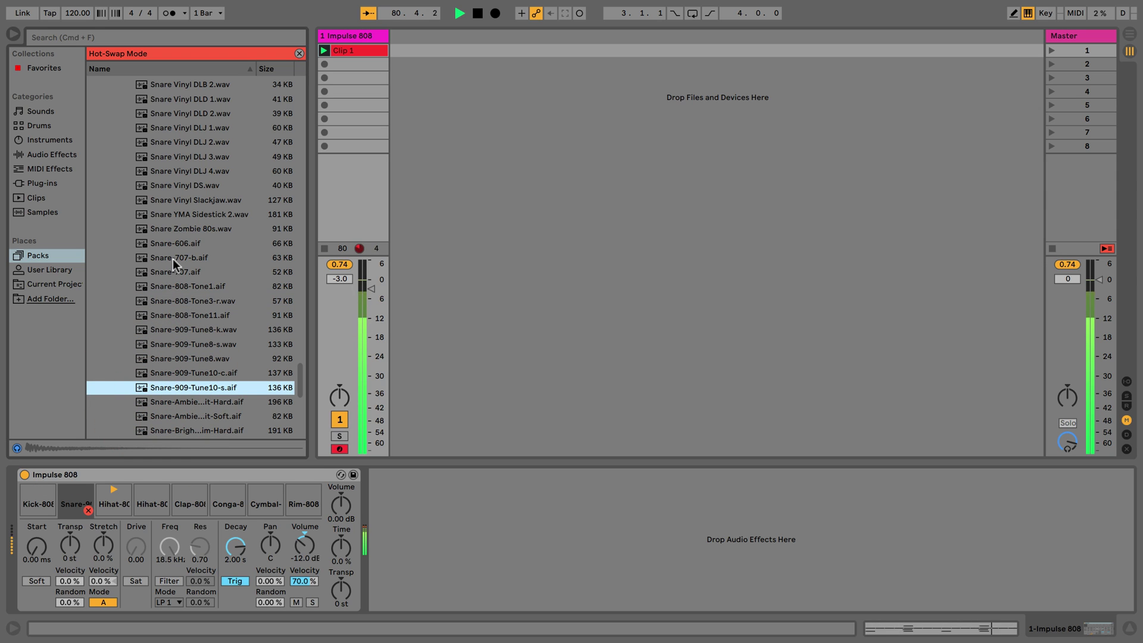
# - Compare Snare-707-b.aif, load Snare-707.aif as the snare sample, and stop playback and hot-swapping
pyautogui.doubleClick(173, 258)
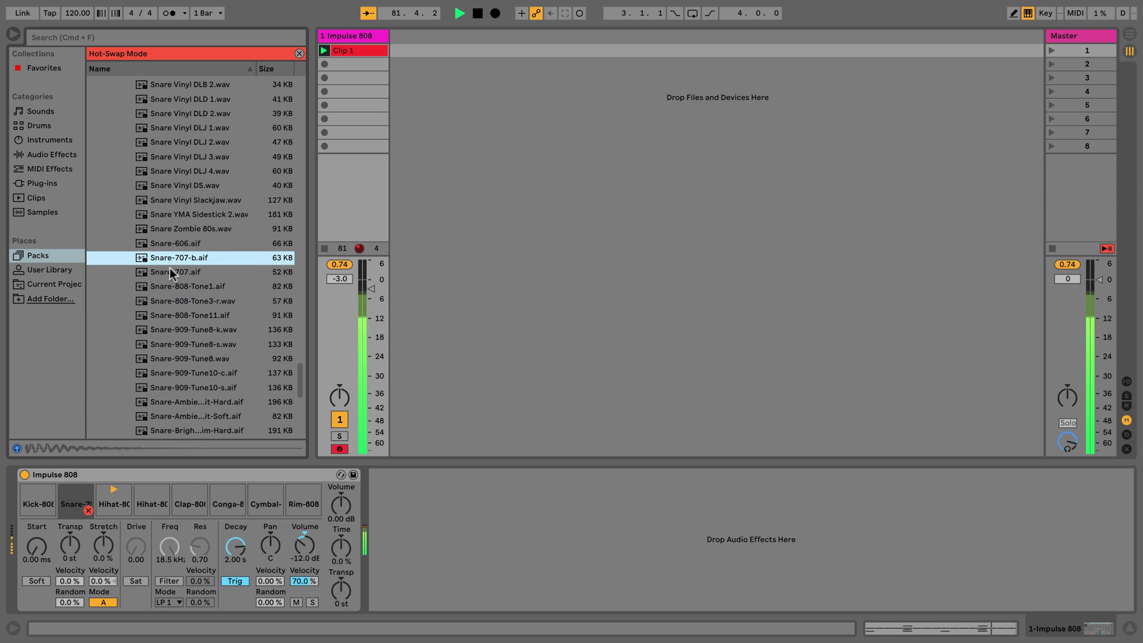
pyautogui.doubleClick(170, 272)
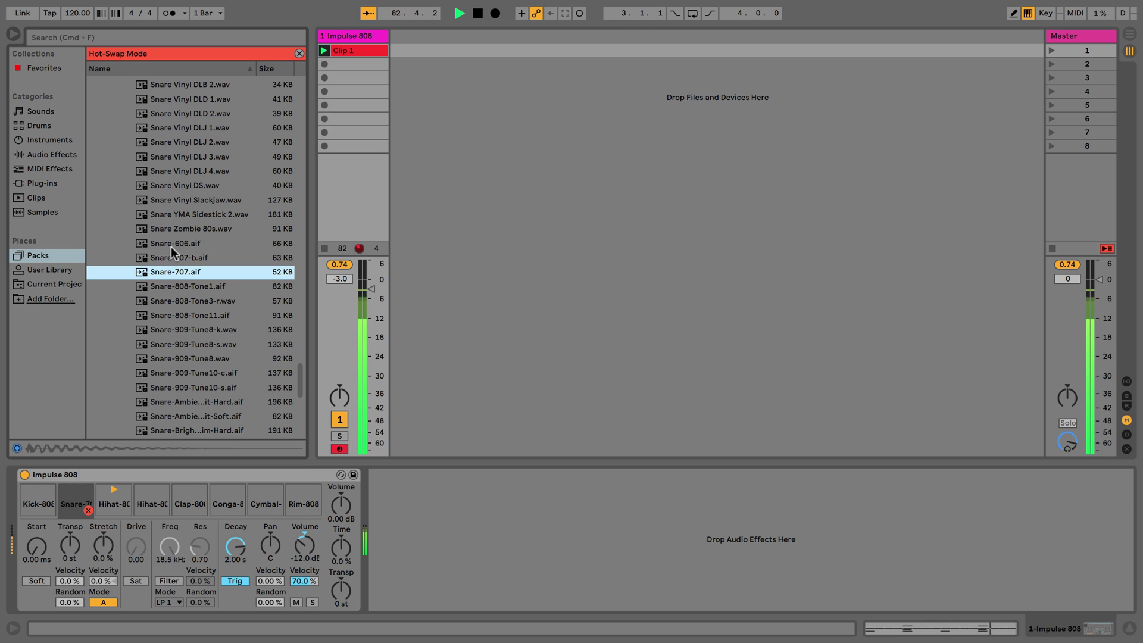
pyautogui.press('space')
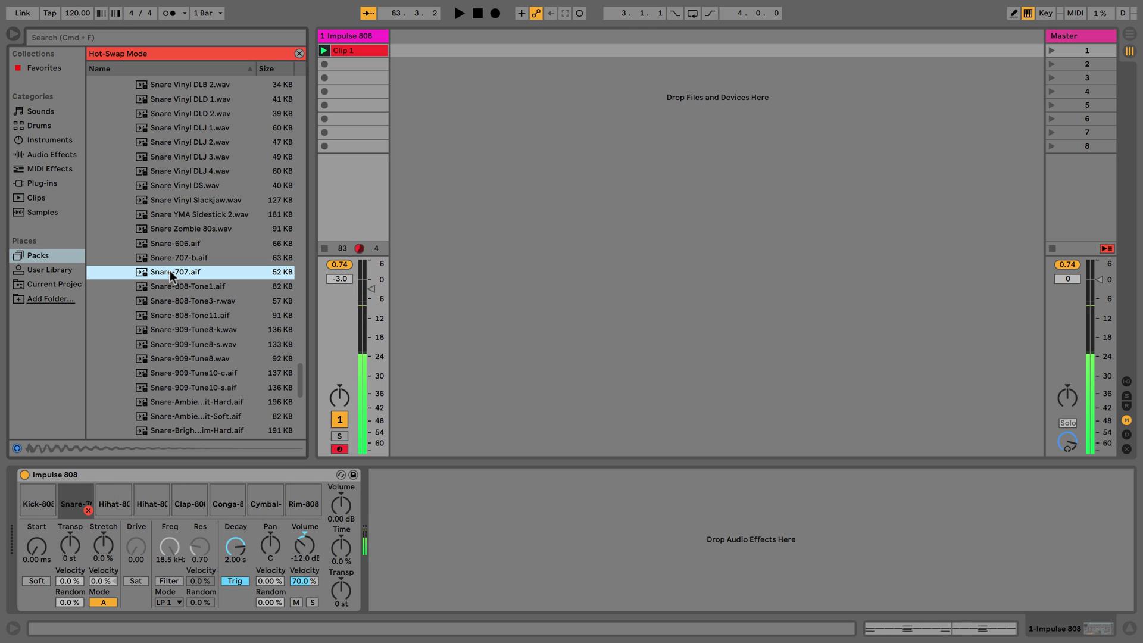
pyautogui.click(87, 510)
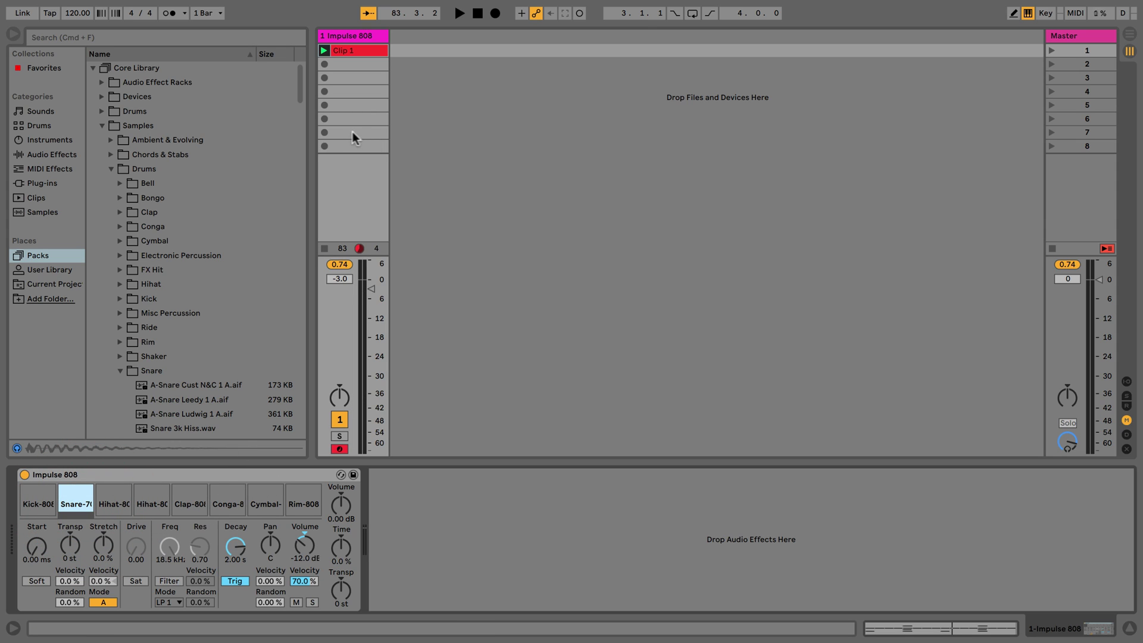
# - Reset the peak level indicator of the Impulse 808 track
pyautogui.moveTo(344, 267); pyautogui.dragTo(345, 272)
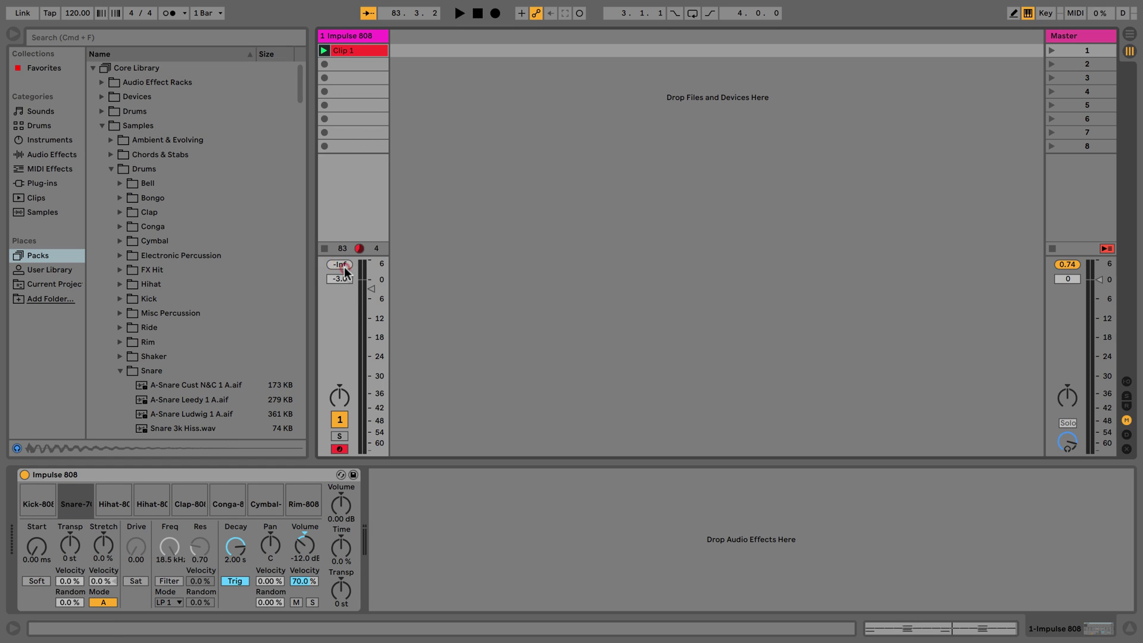